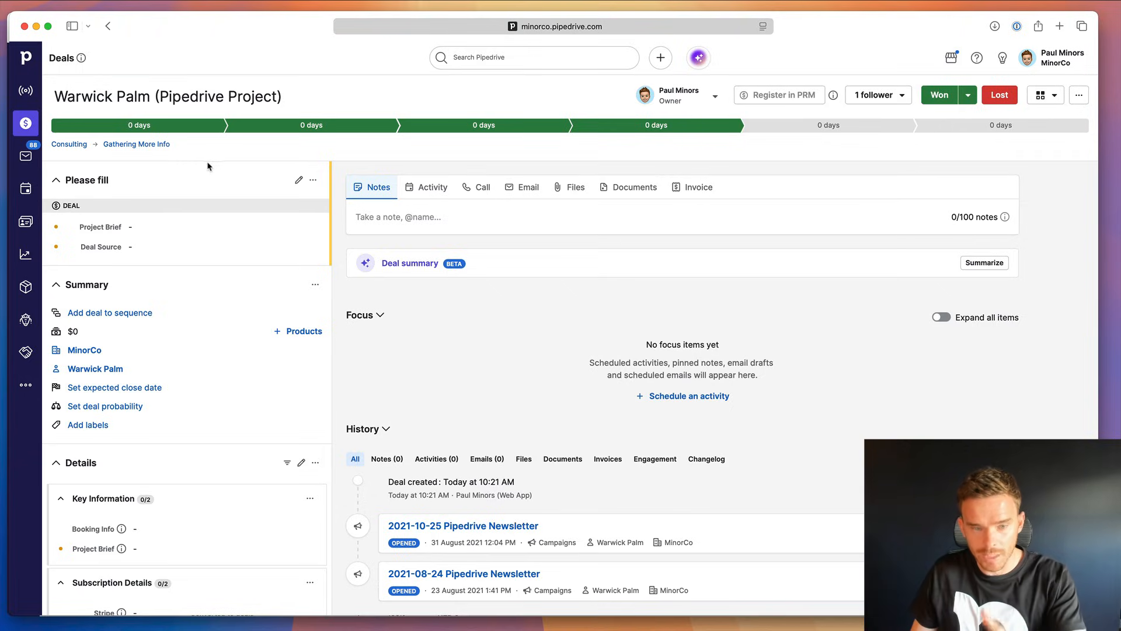
Review the linked contact's open deals, including MinorCo: Pipedrive Subscription, and open the Pipedrive Project deal from there.
click(111, 28)
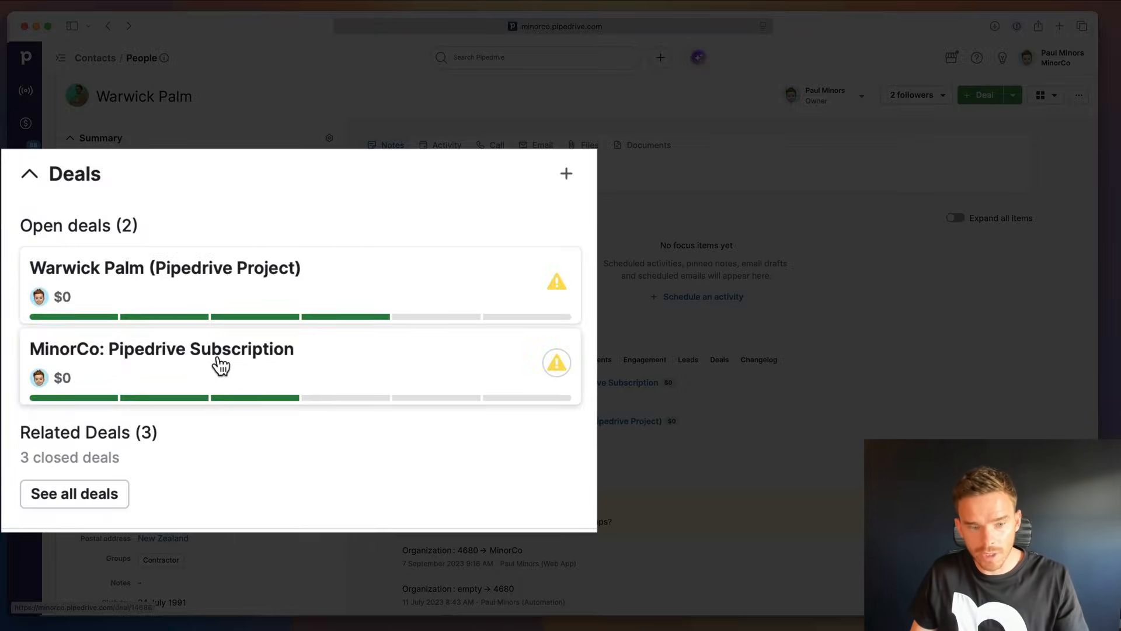
click(173, 345)
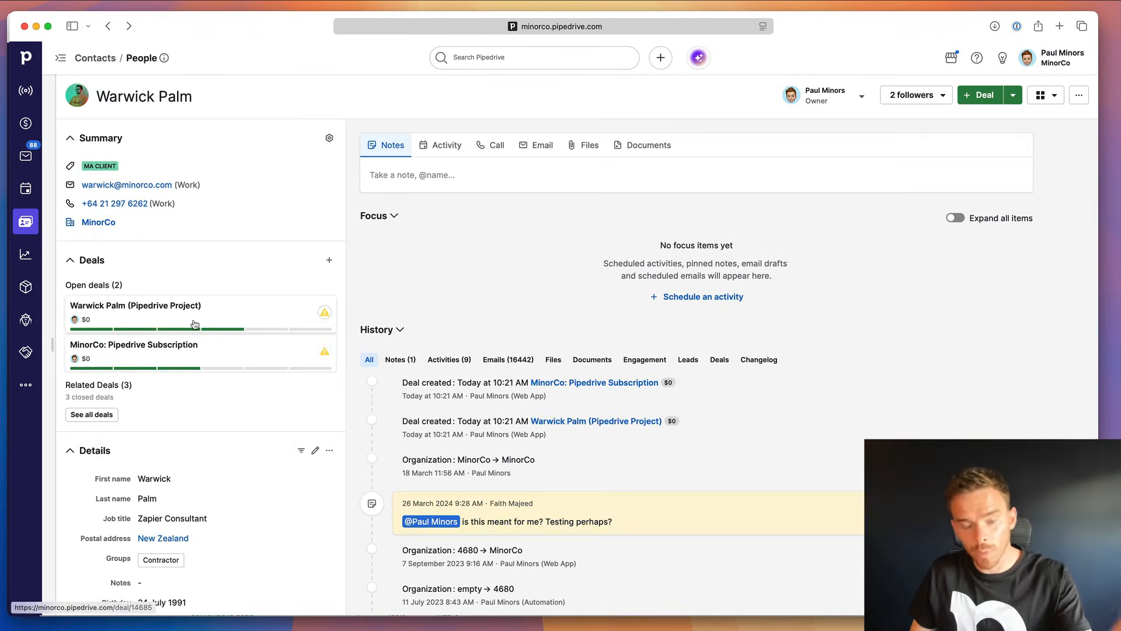
click(194, 325)
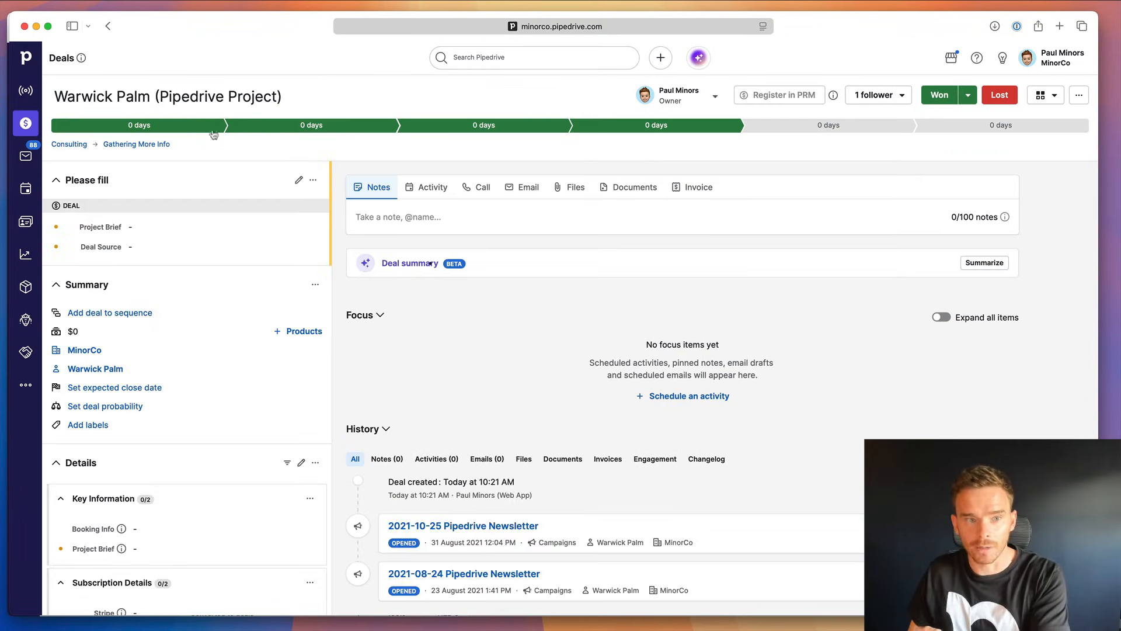
click(108, 26)
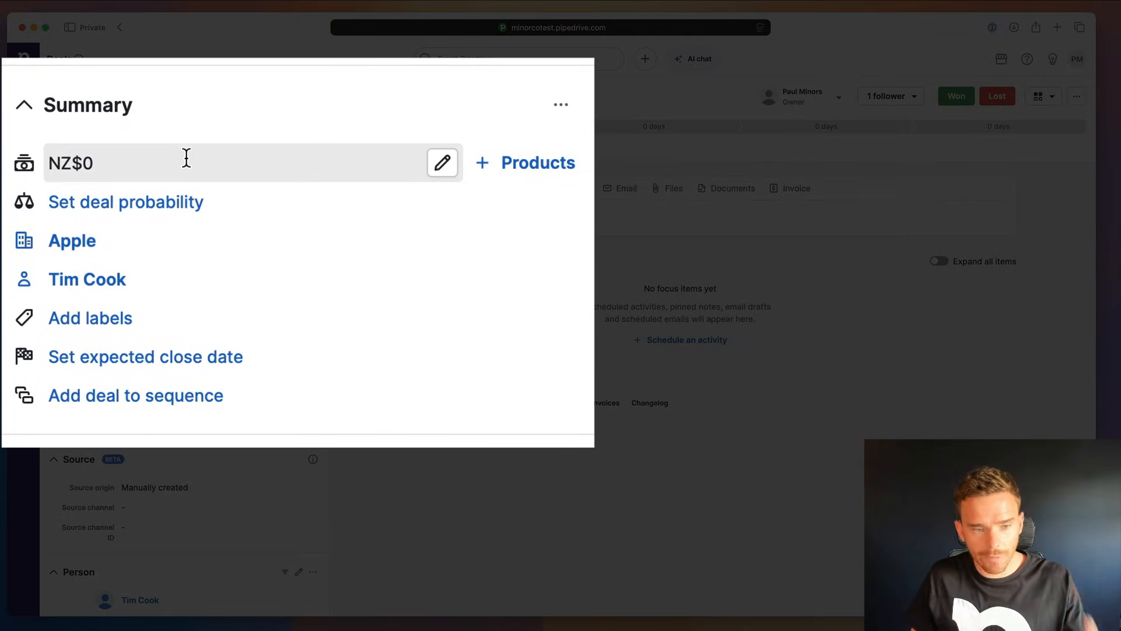
Set the Apple Website Redesign deal's value to 10000 New Zealand dollars and save it.
click(442, 164)
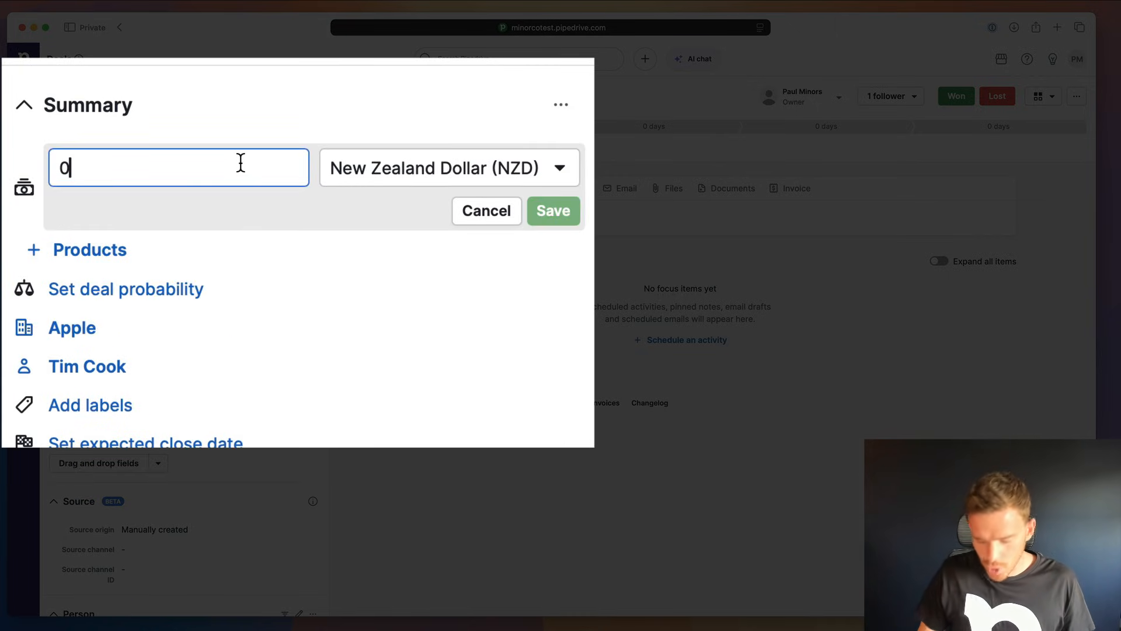
key(BackSpace)
text(10000)
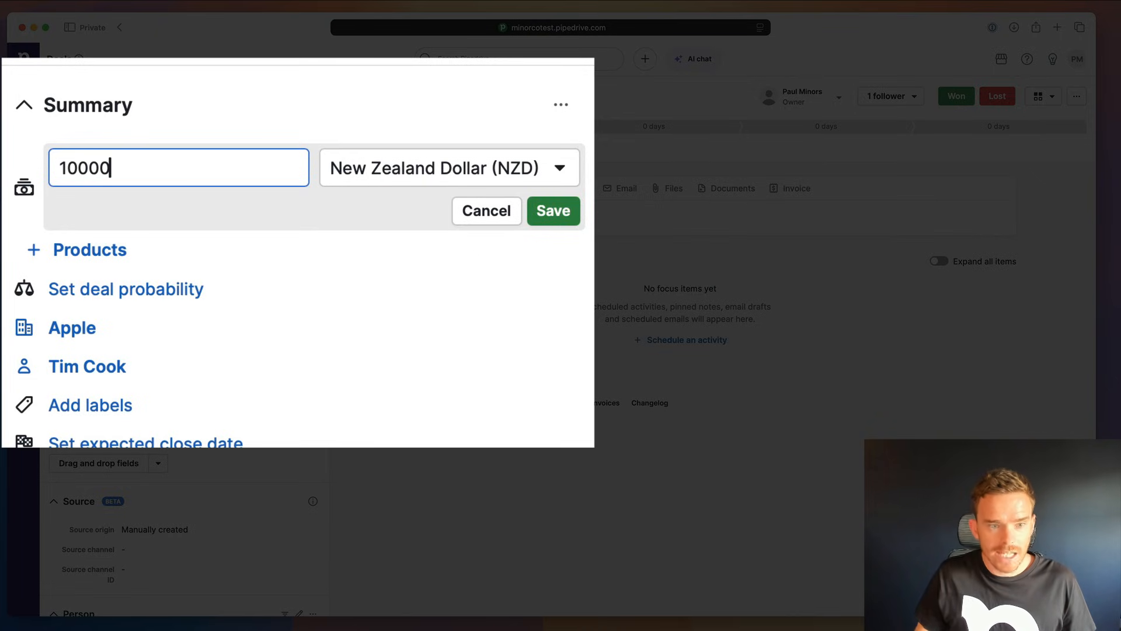
click(560, 211)
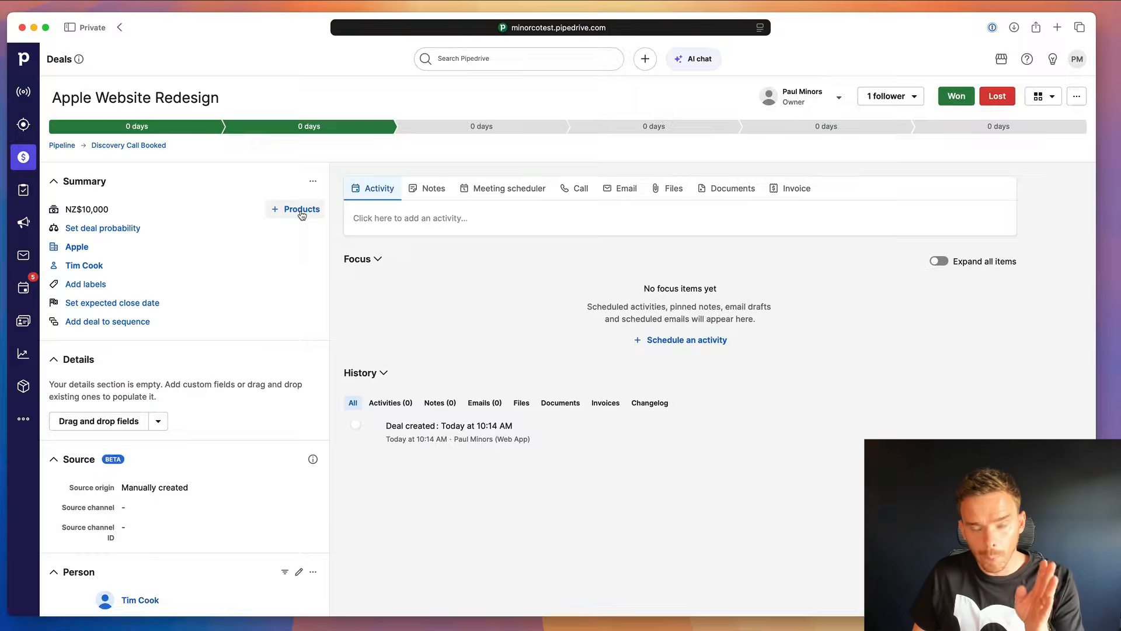
Add a new product named Website Design to the deal with a price of 5000.
click(302, 211)
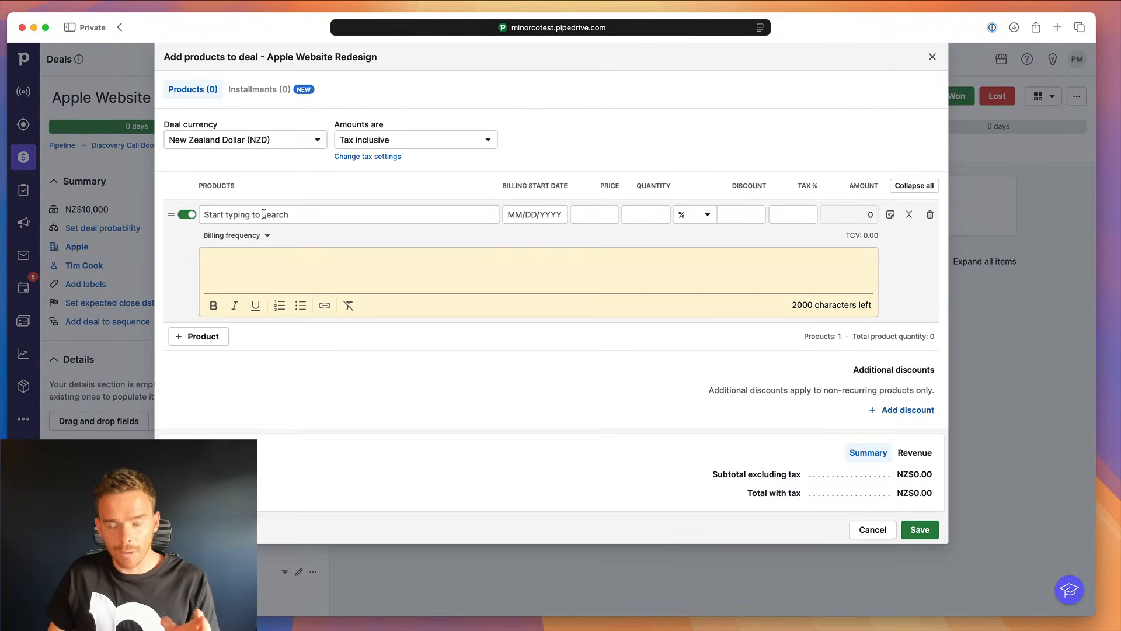
click(265, 214)
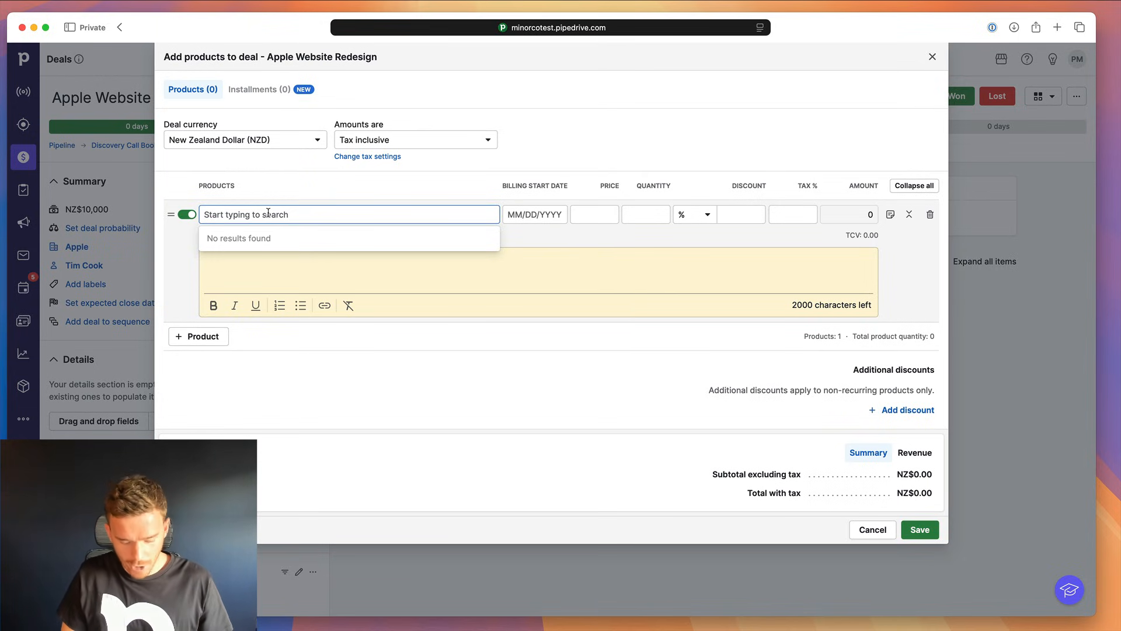
text(Webs)
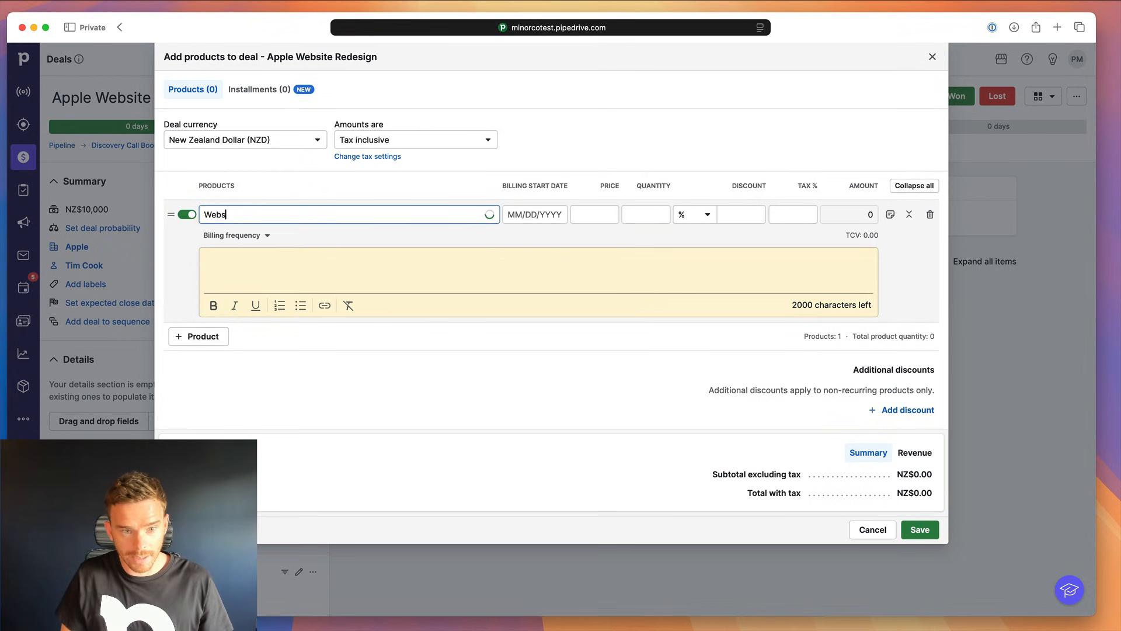
text(ite Design)
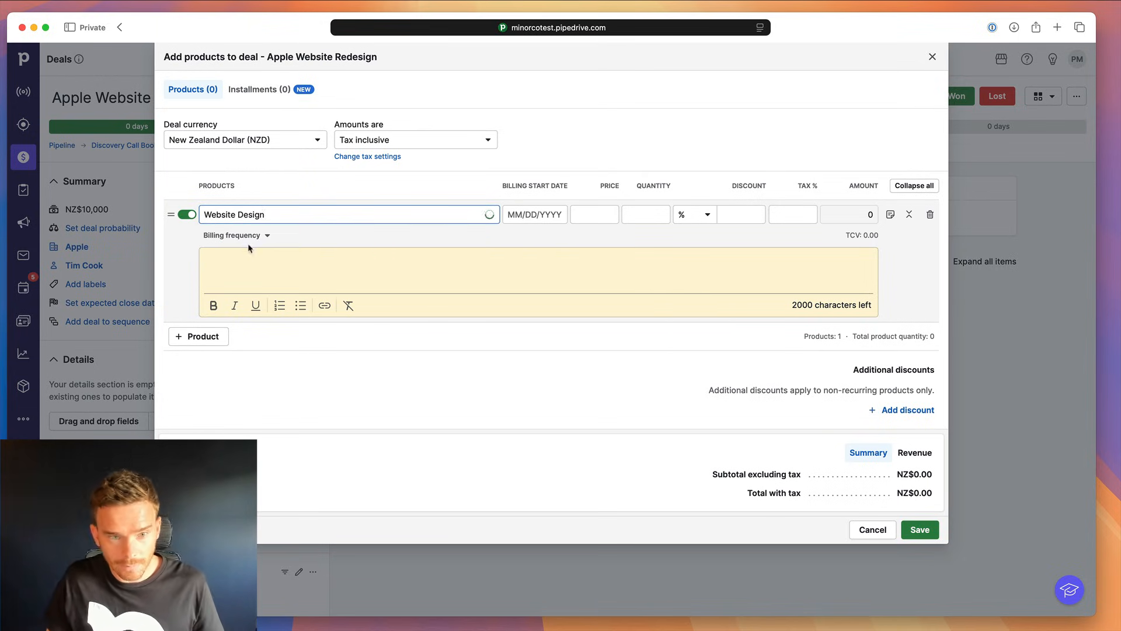
click(281, 241)
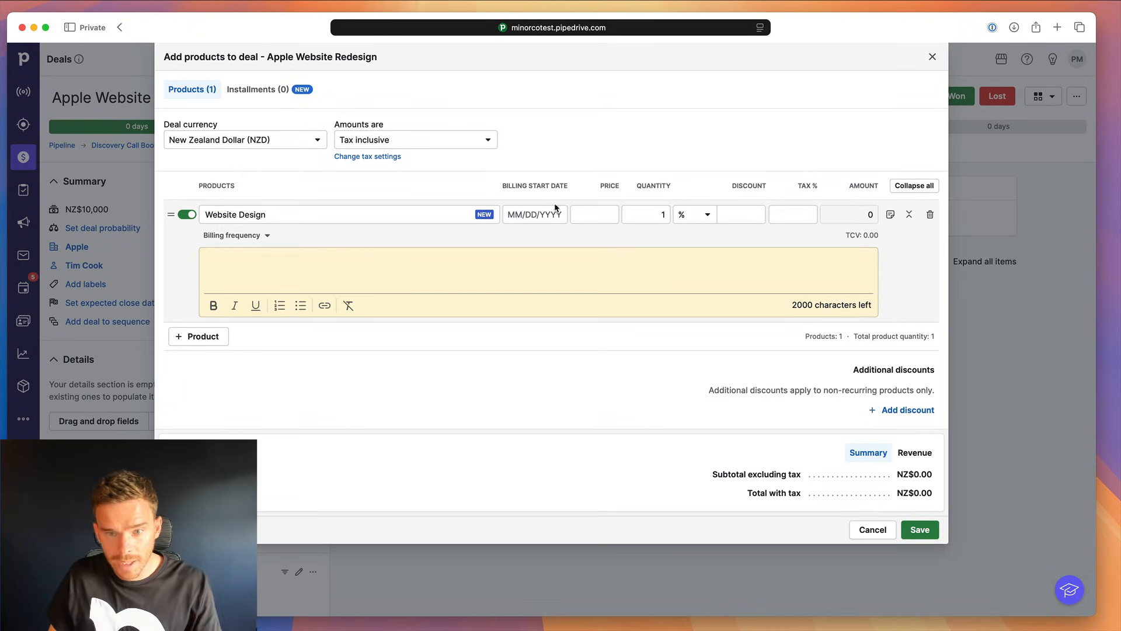
click(596, 215)
text(5000)
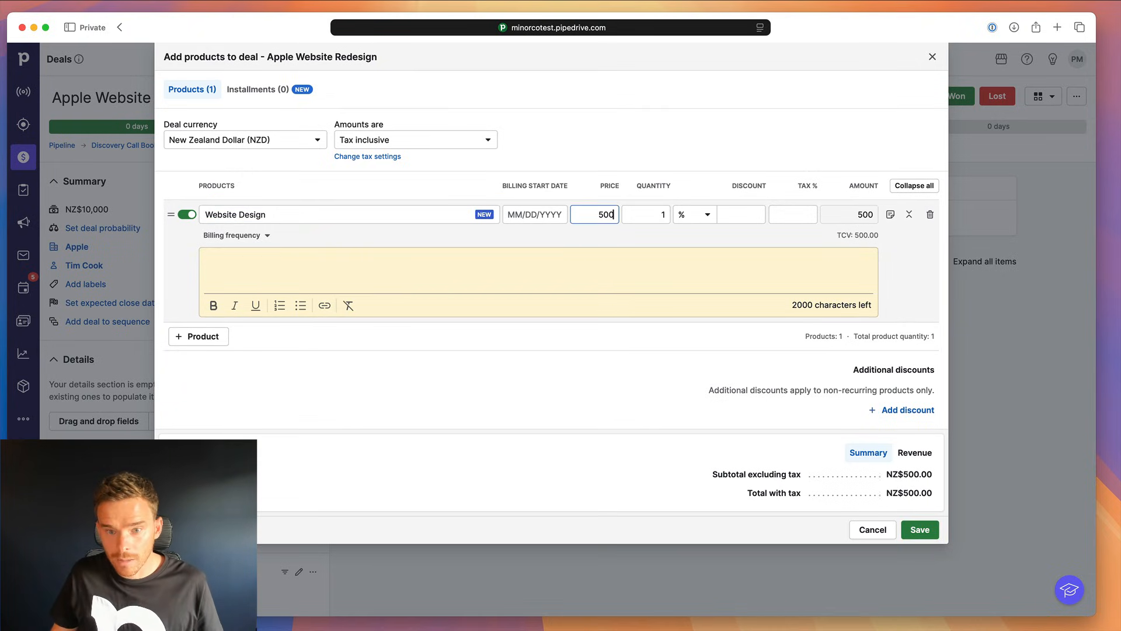
Add a second new product named SEO priced at 5000, save the products, and reopen the deal's product list.
click(220, 337)
text(SEO)
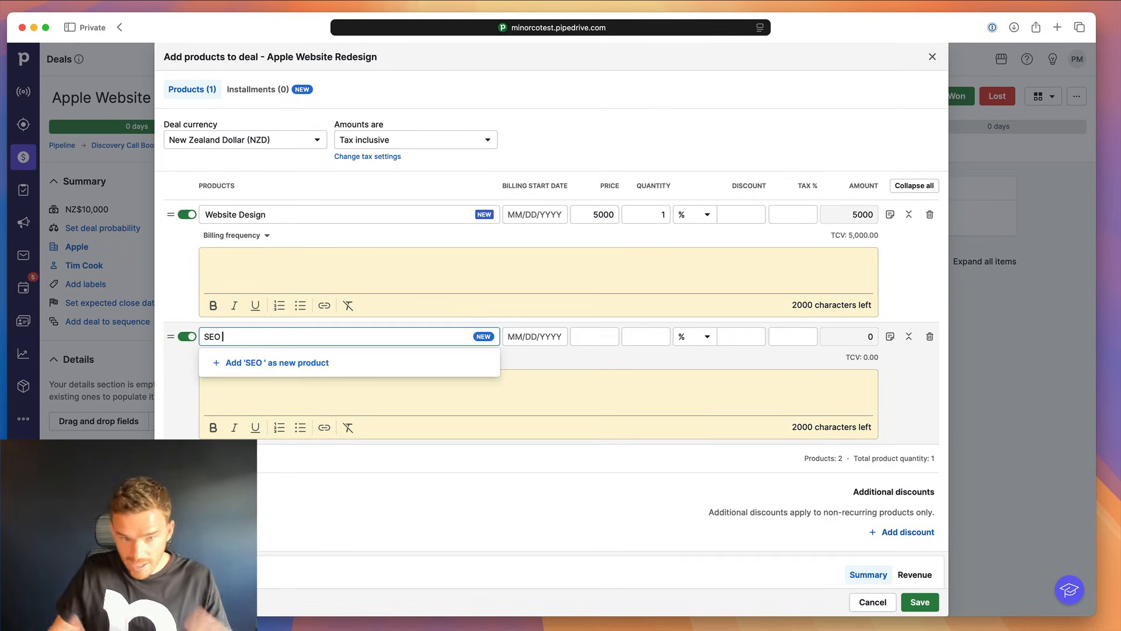
key(BackSpace)
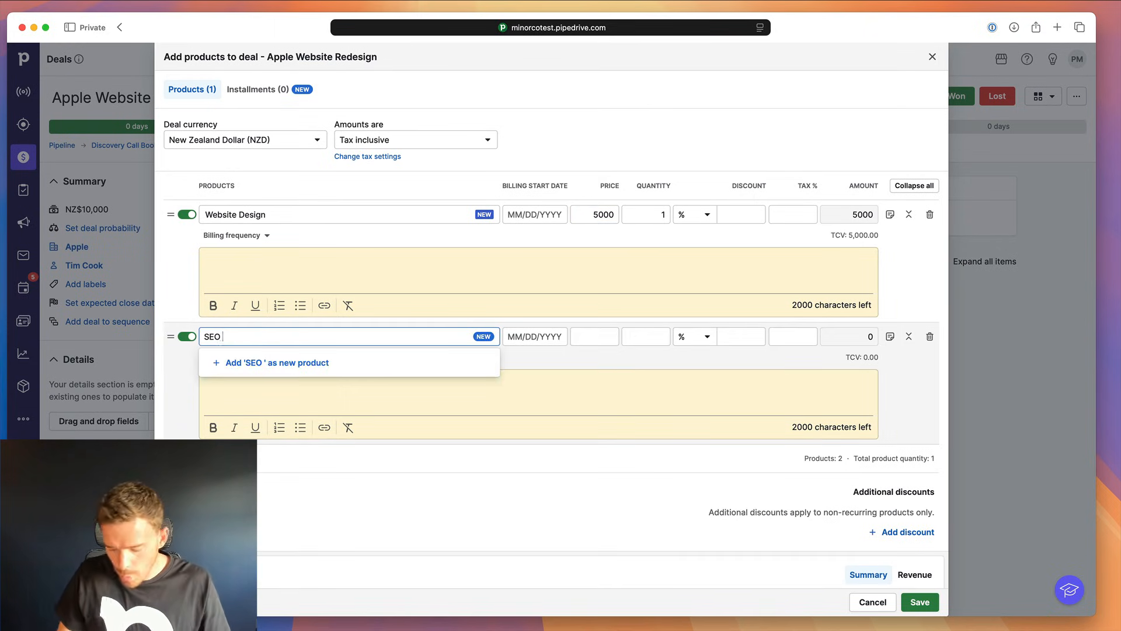
click(284, 358)
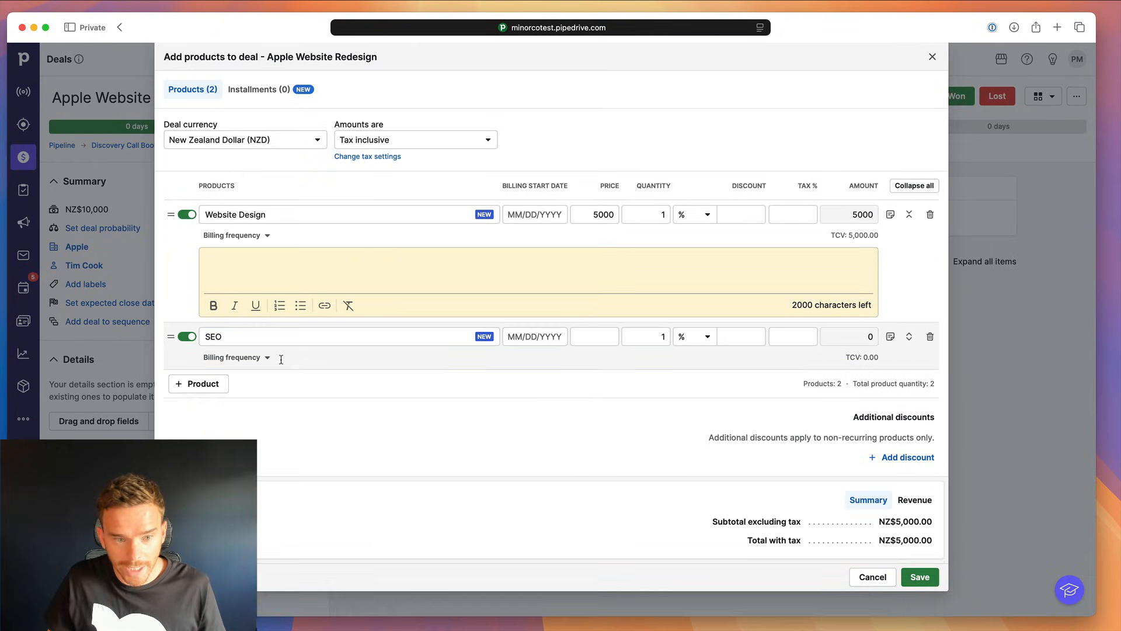
click(610, 341)
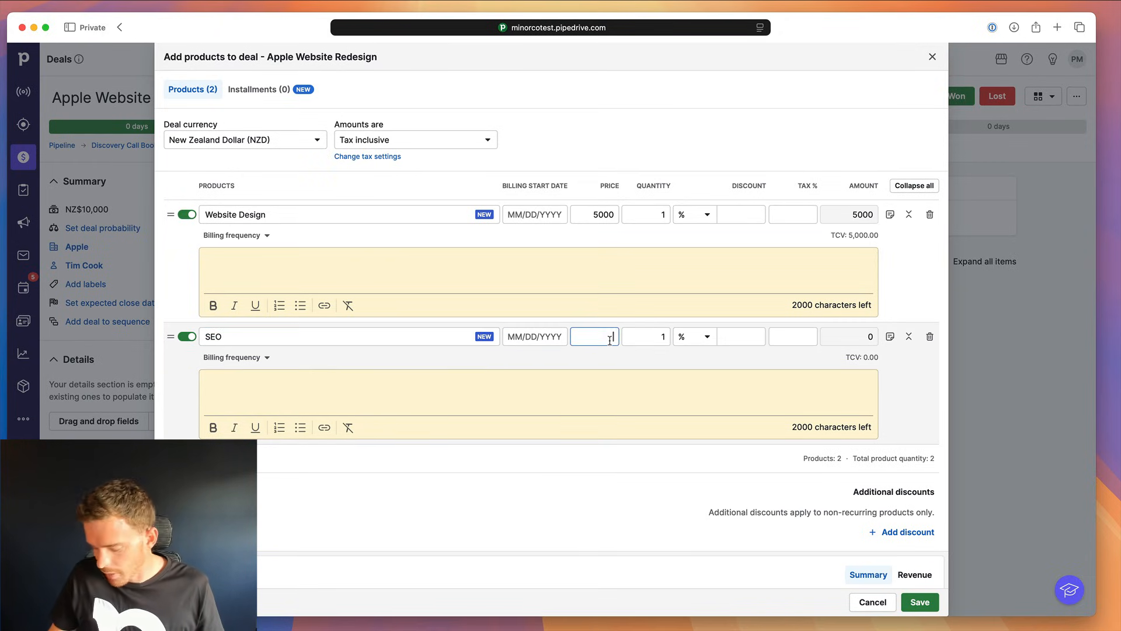
text(5000)
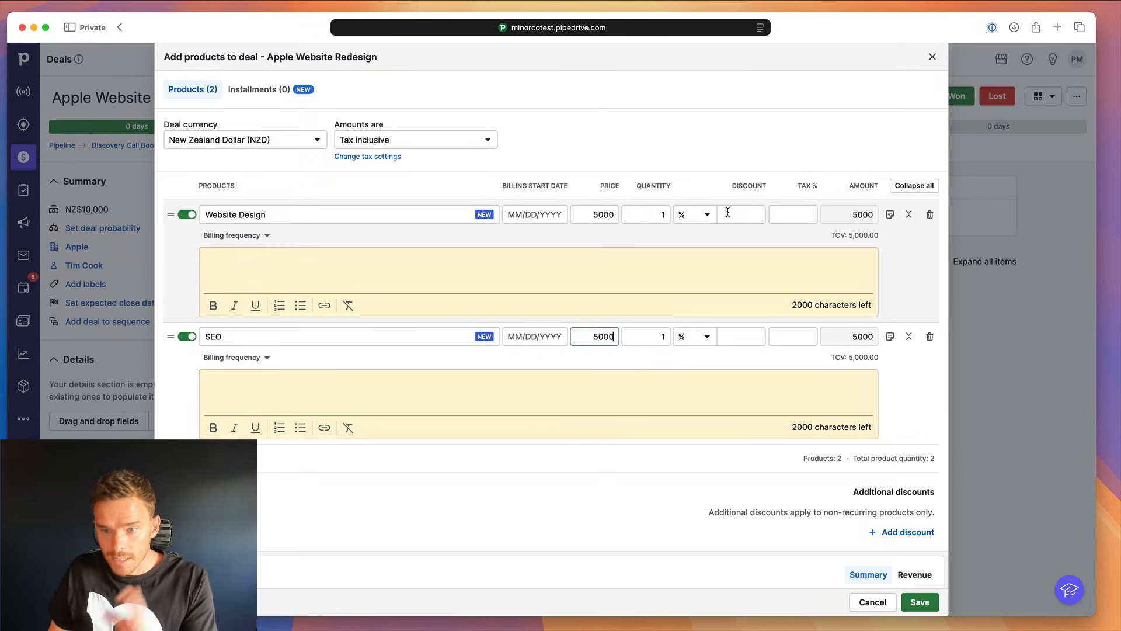
scroll(792, 378, down, 3)
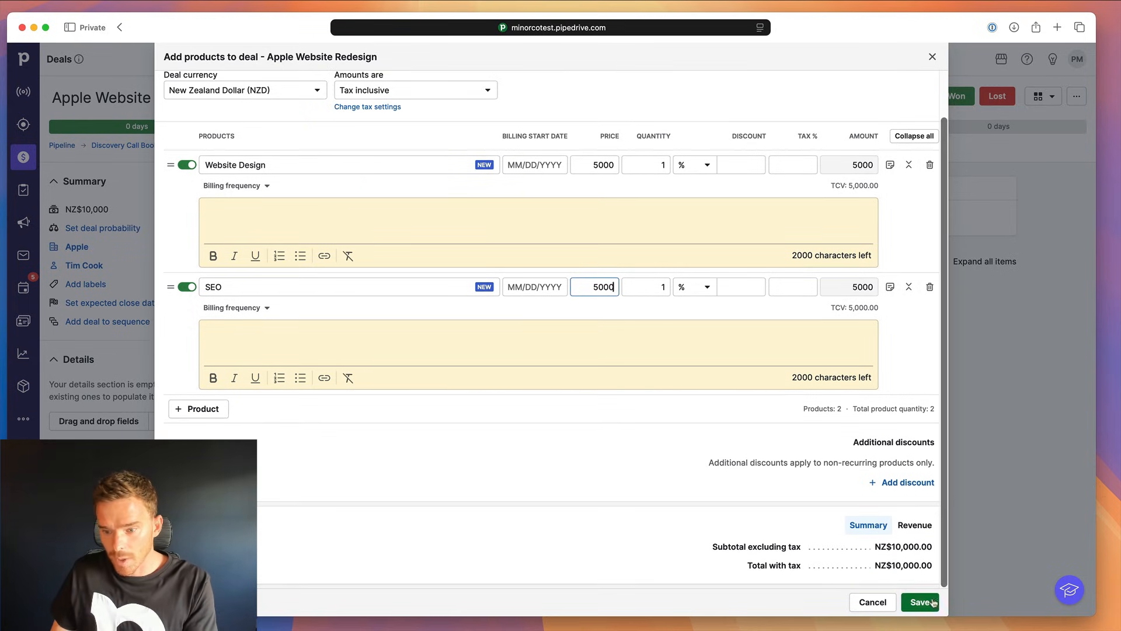
click(932, 602)
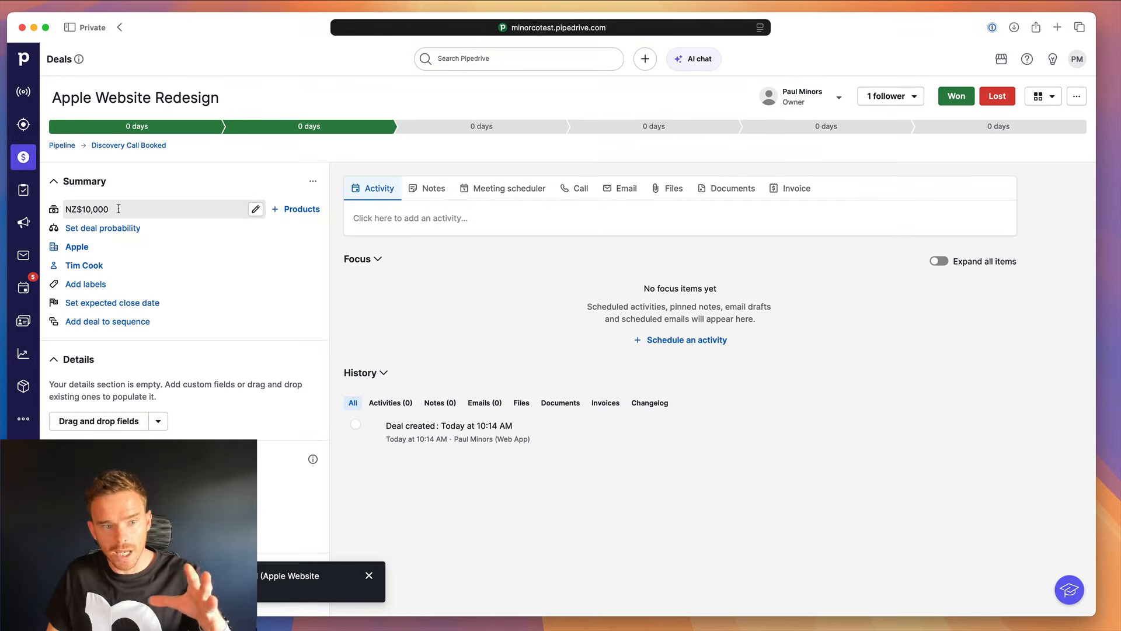
scroll(145, 210, down, 1)
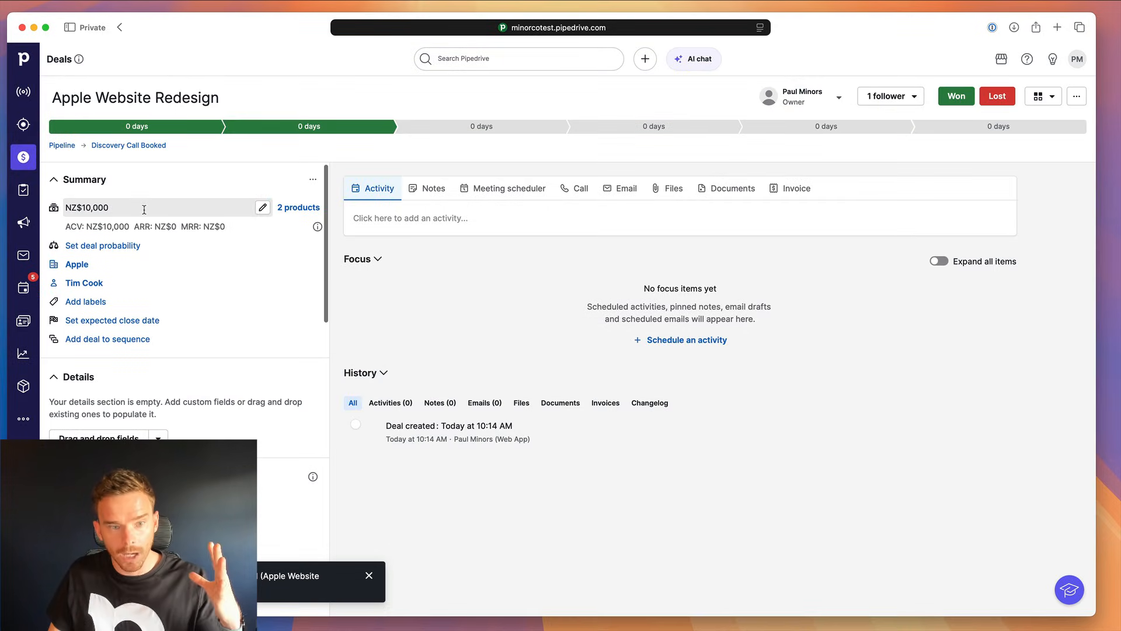
click(299, 208)
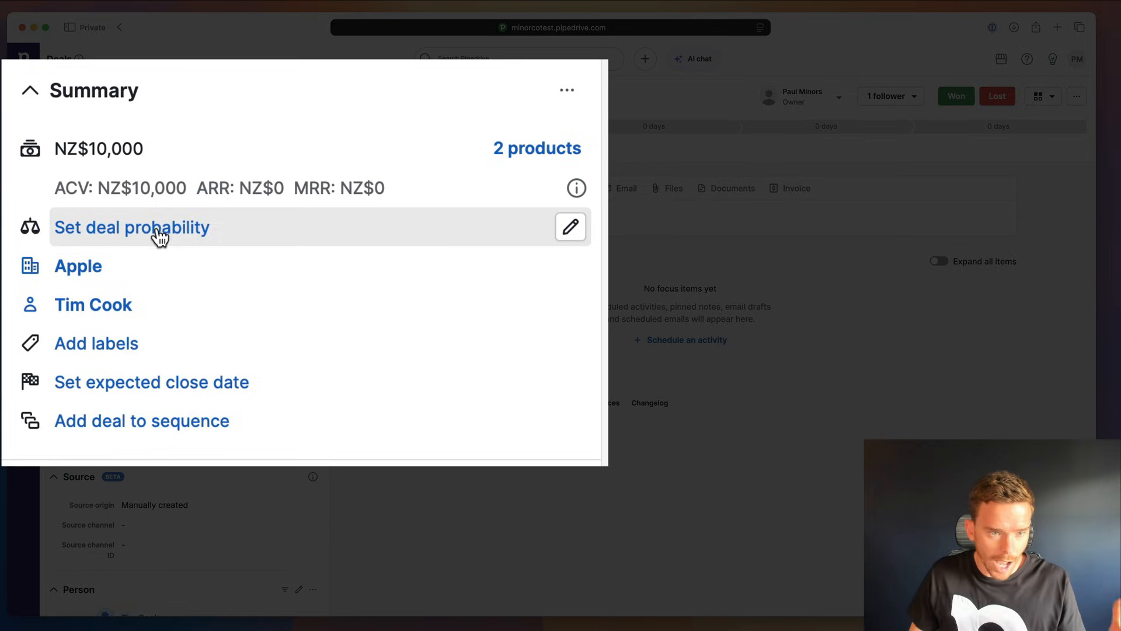
Set the deal probability to 80% and save it.
click(158, 232)
text(80)
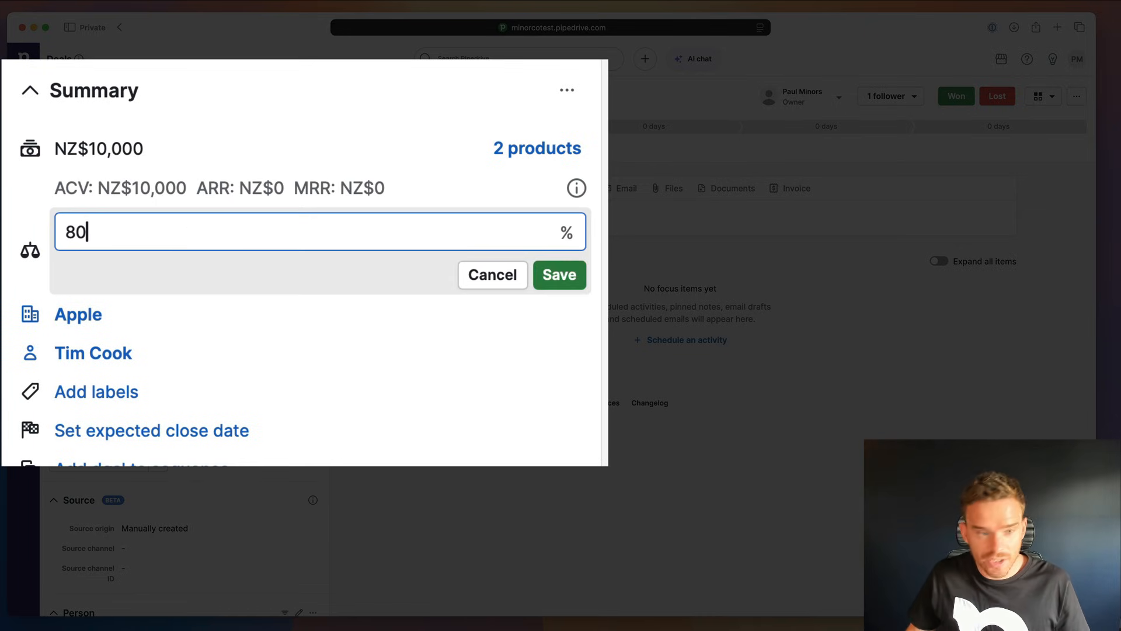
click(574, 277)
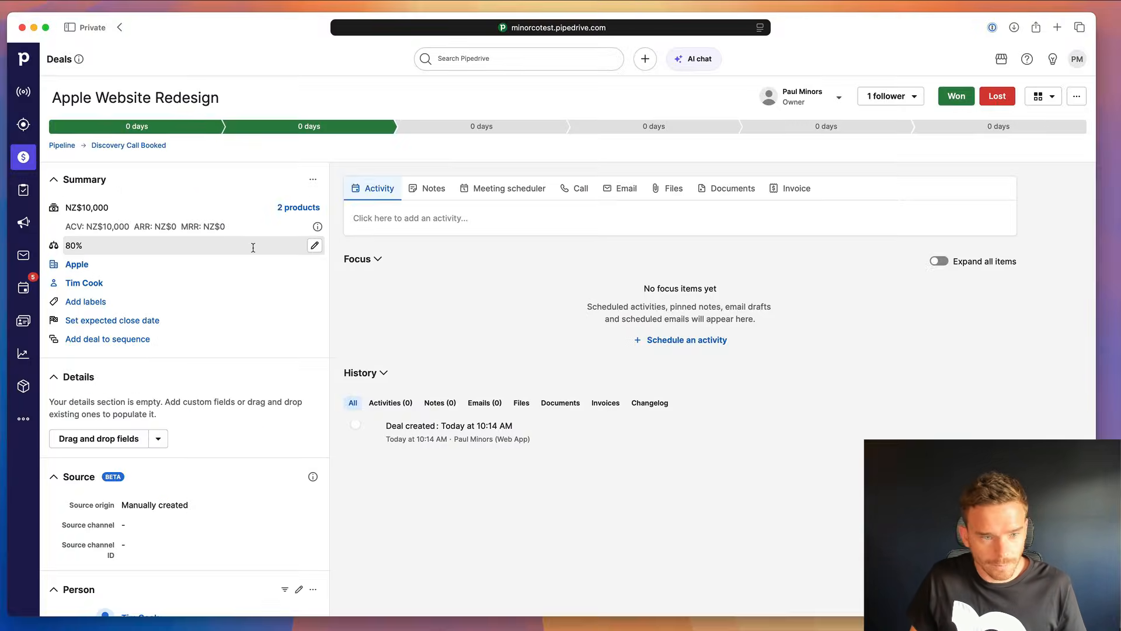
Create a red deal label named "Hot - Likely to convert" and apply it to the Apple Website Redesign deal.
mouse_move(86, 268)
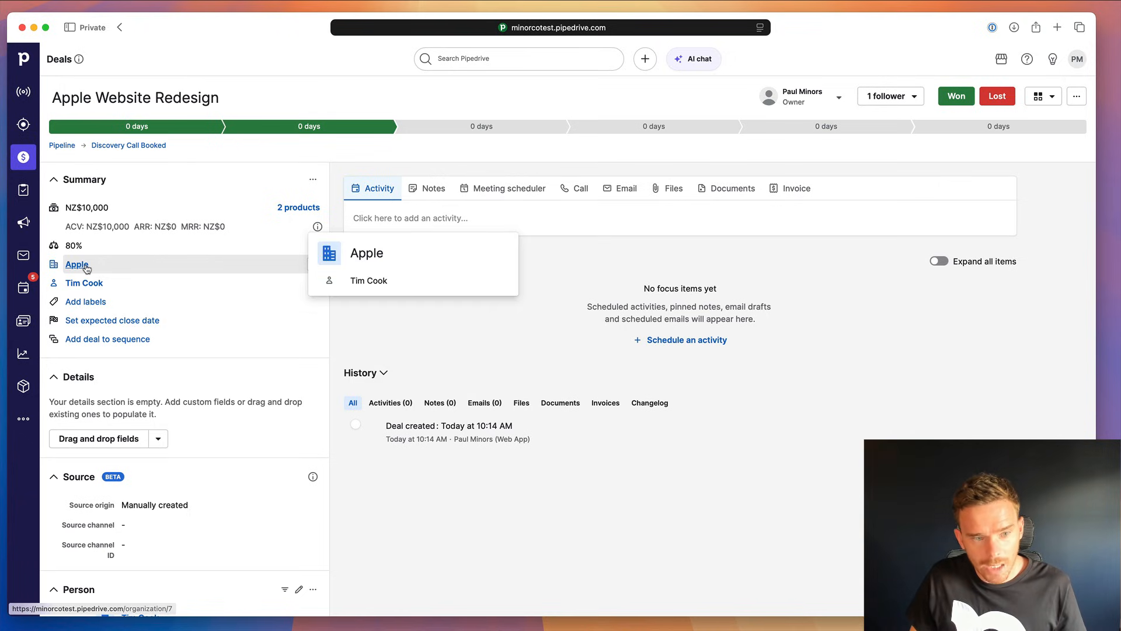
mouse_move(87, 290)
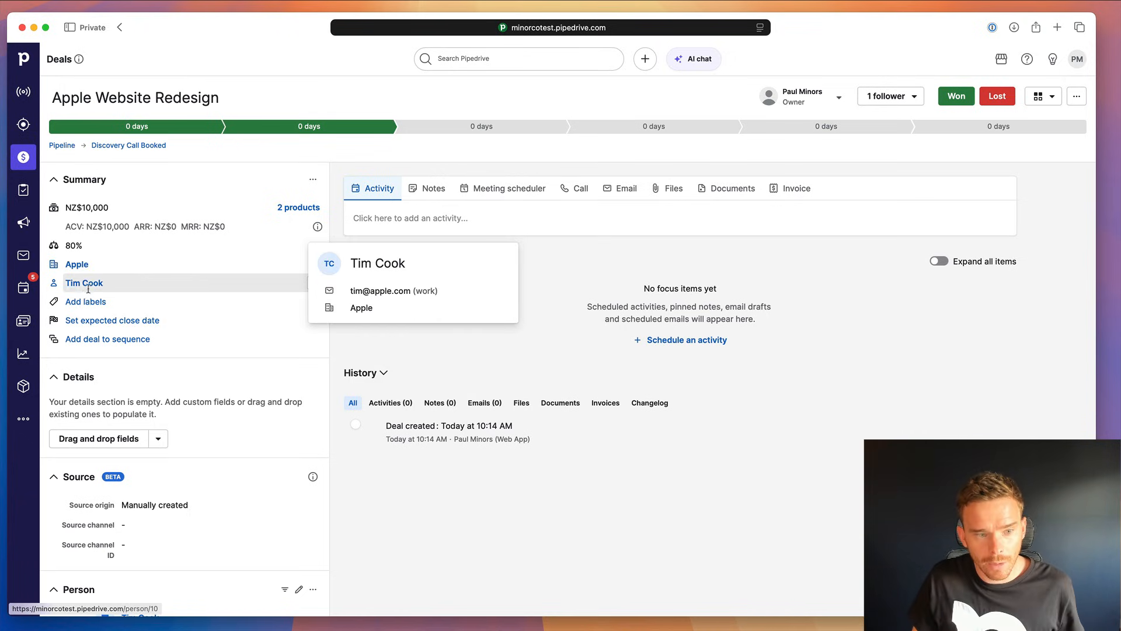
click(88, 302)
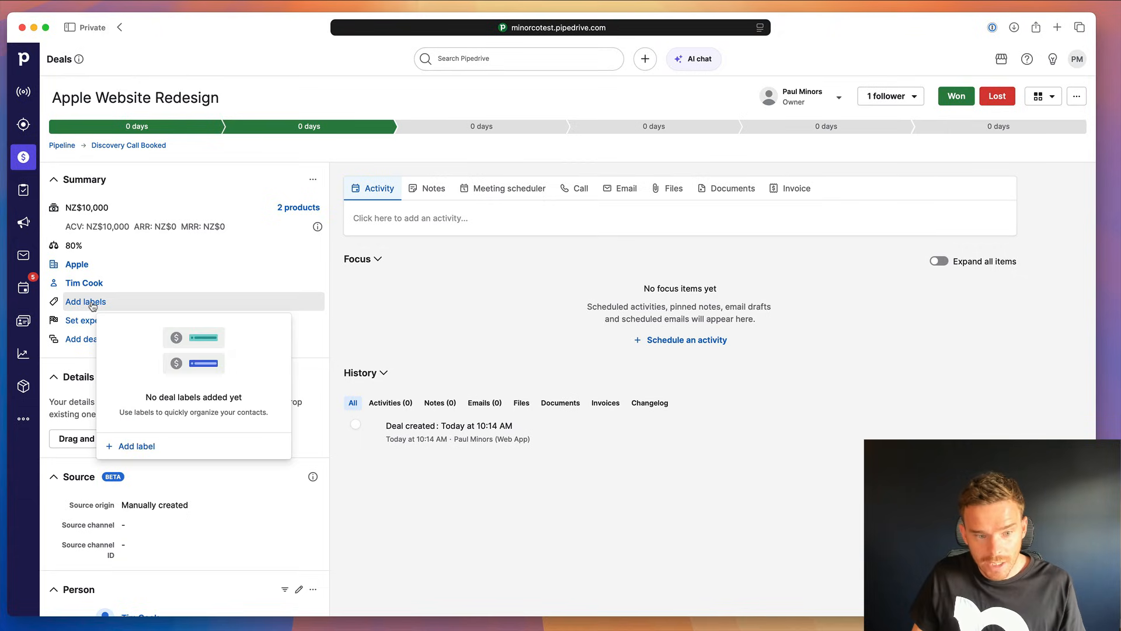
click(158, 447)
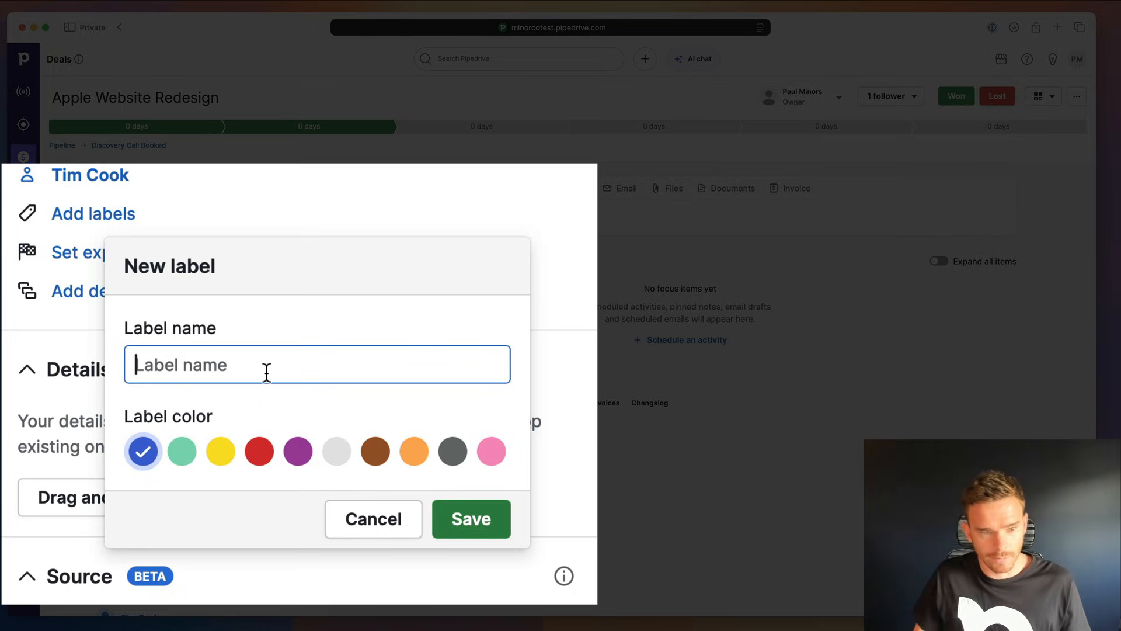
text(Hot - Likely to convert)
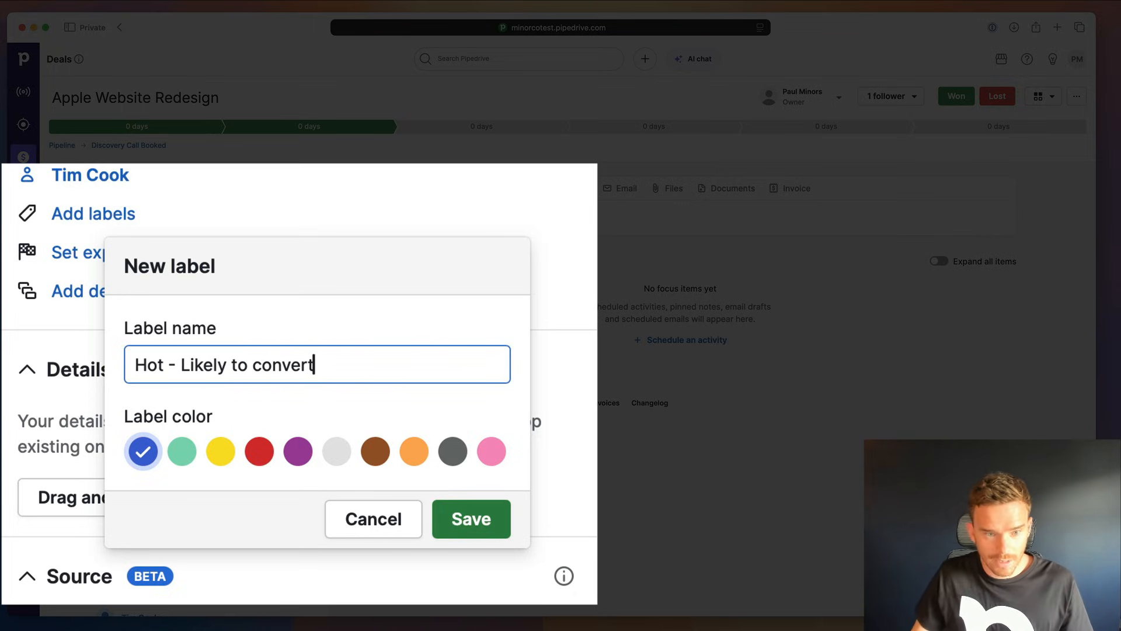
click(259, 451)
click(471, 519)
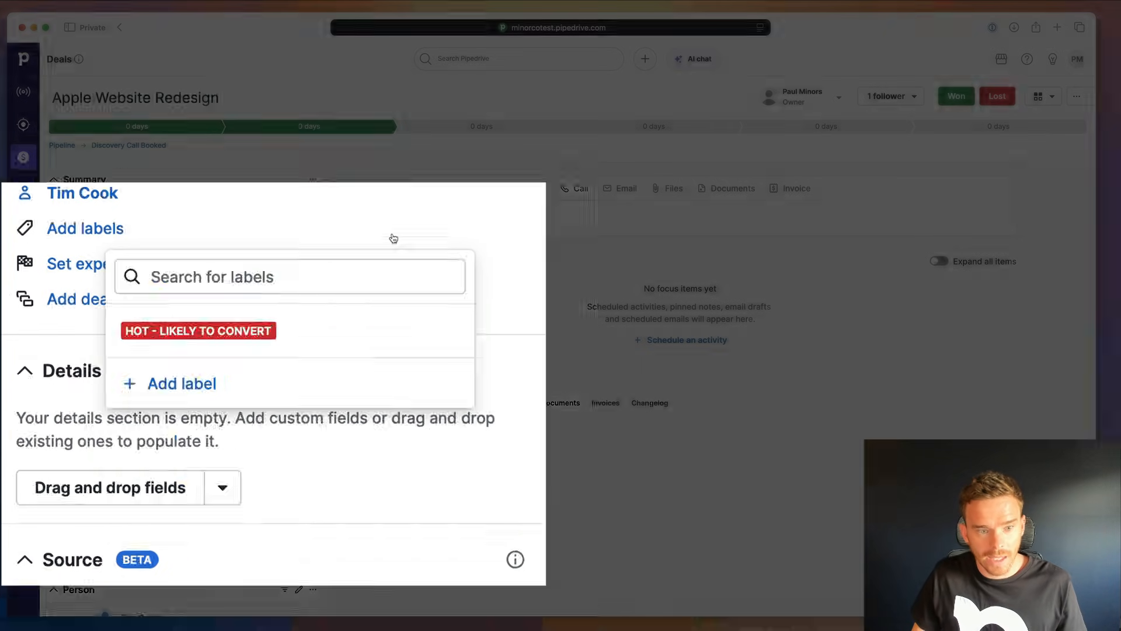
click(362, 329)
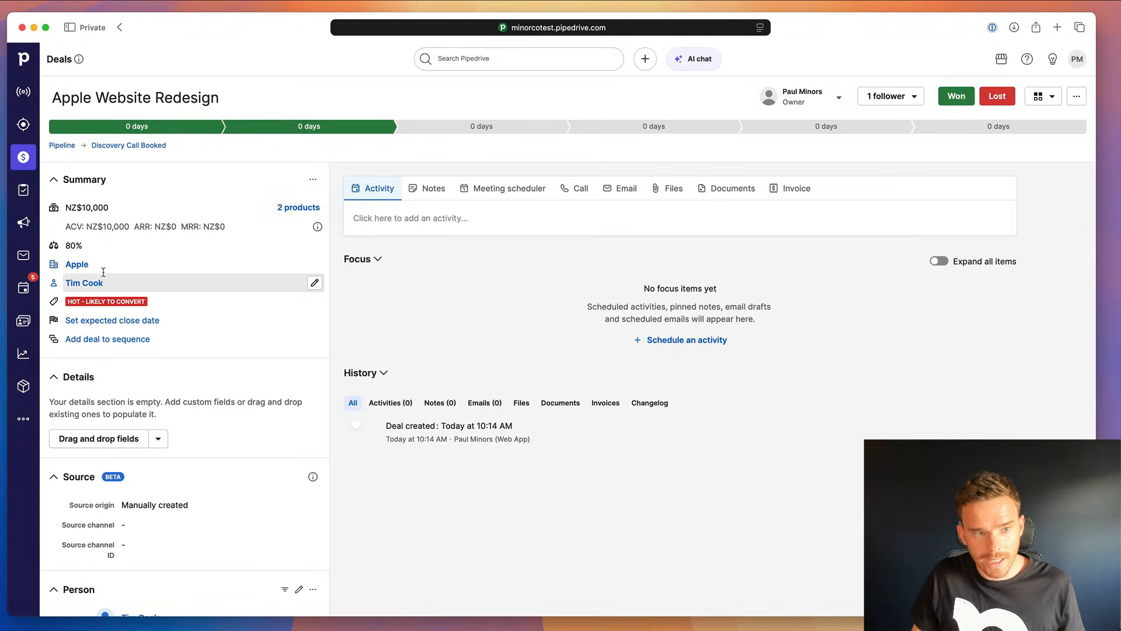
Check the deals pipeline board and its owner filter options, and return to the Apple Website Redesign deal.
click(23, 157)
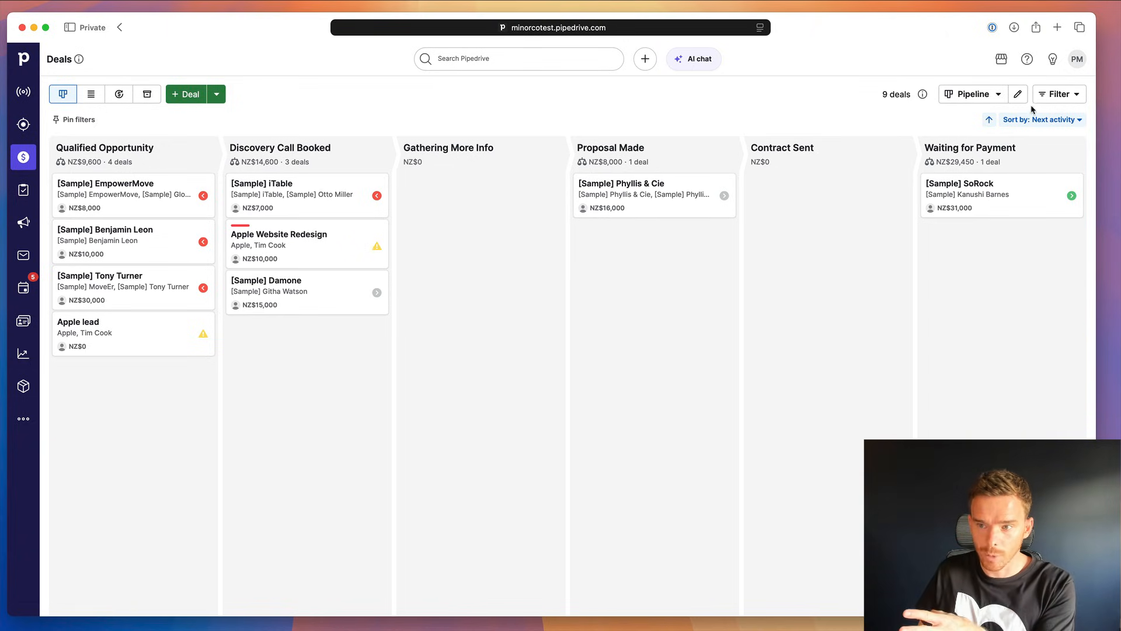
click(1058, 95)
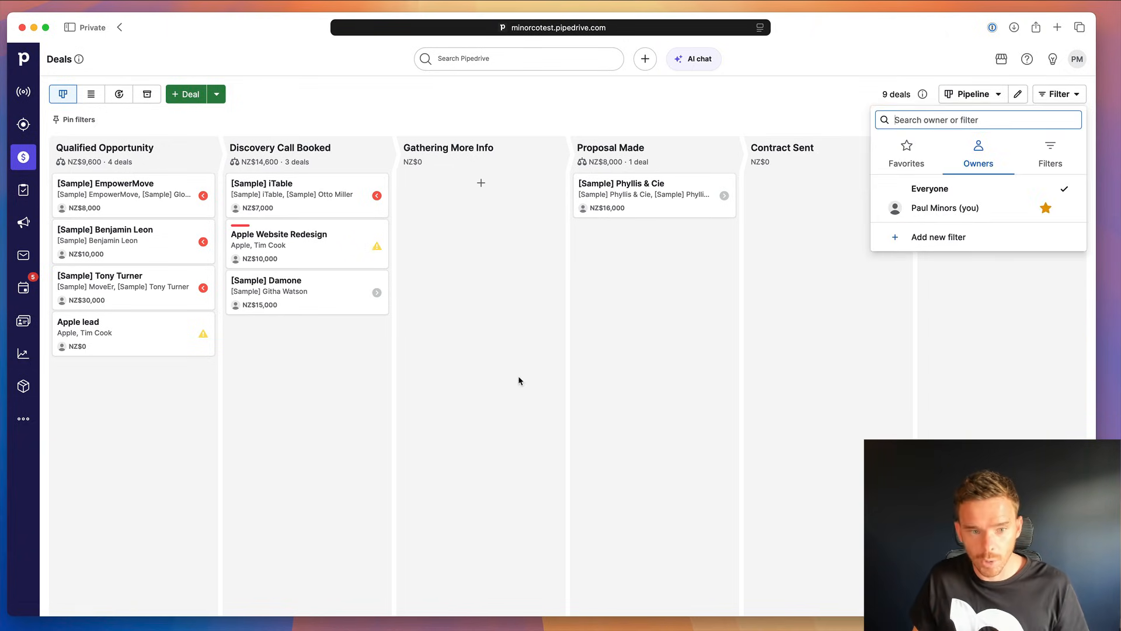
click(326, 258)
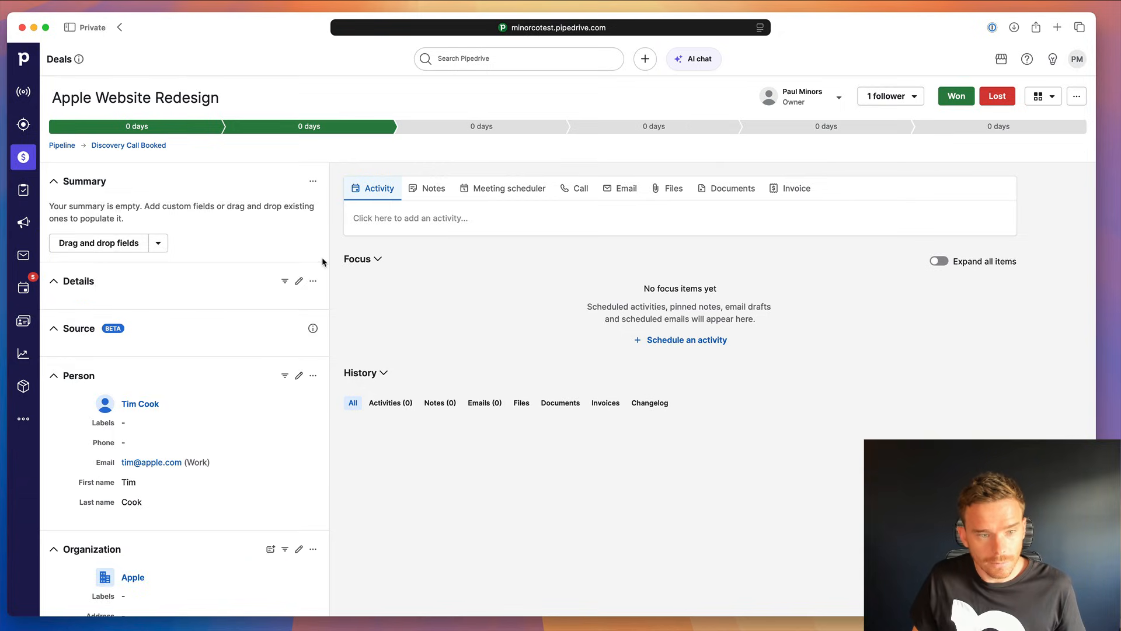
Set the deal's expected close date to August 31, 2025 and save it.
click(93, 327)
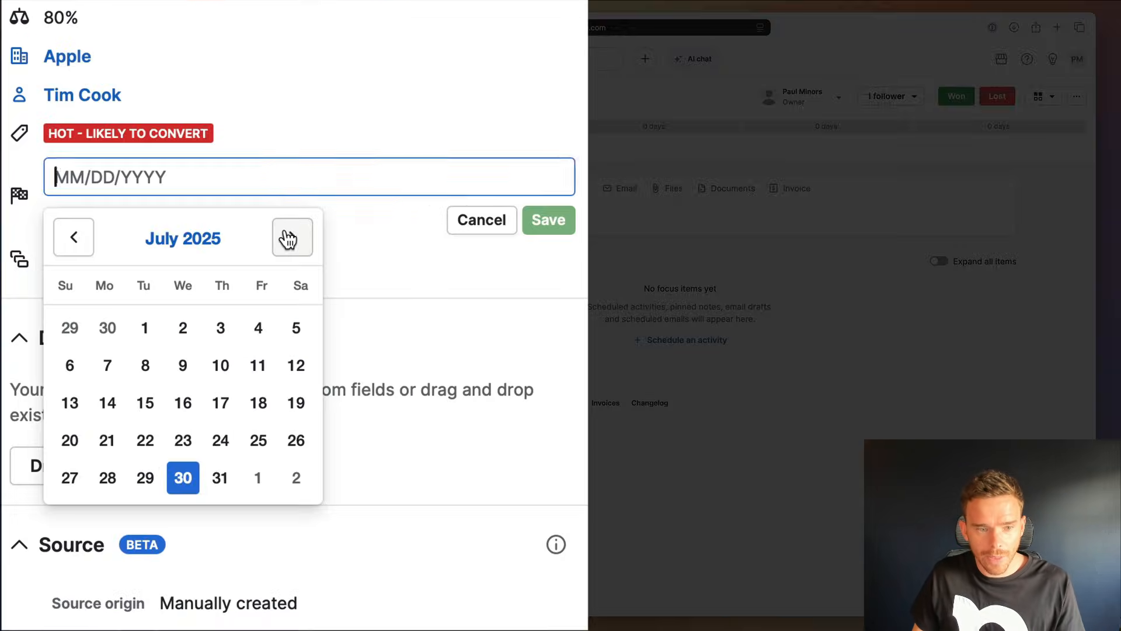
click(185, 353)
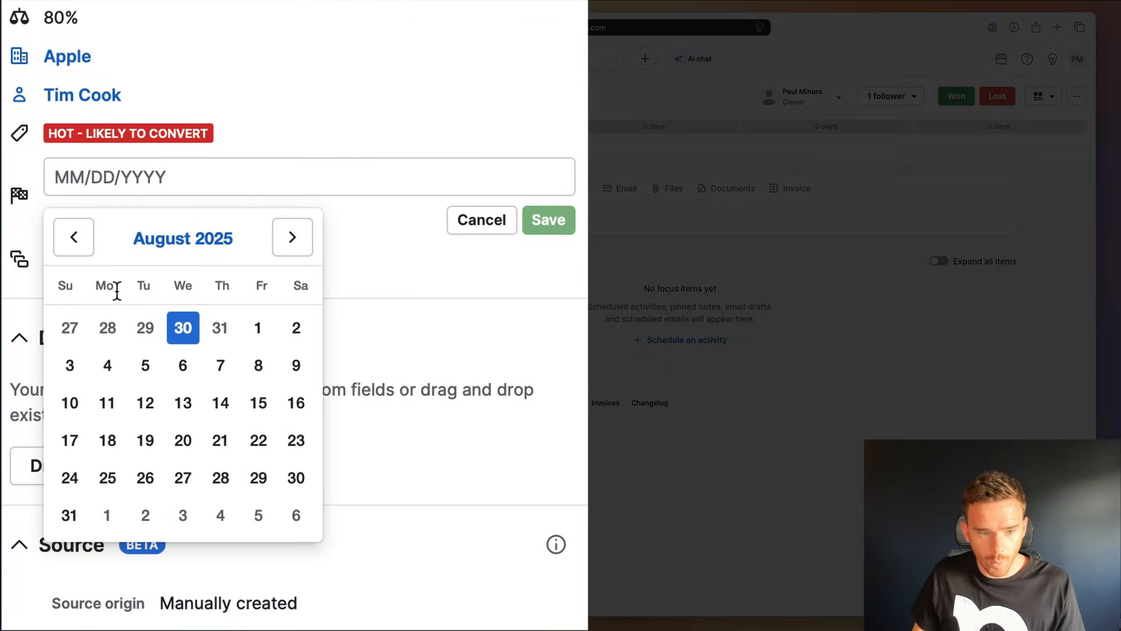
click(75, 515)
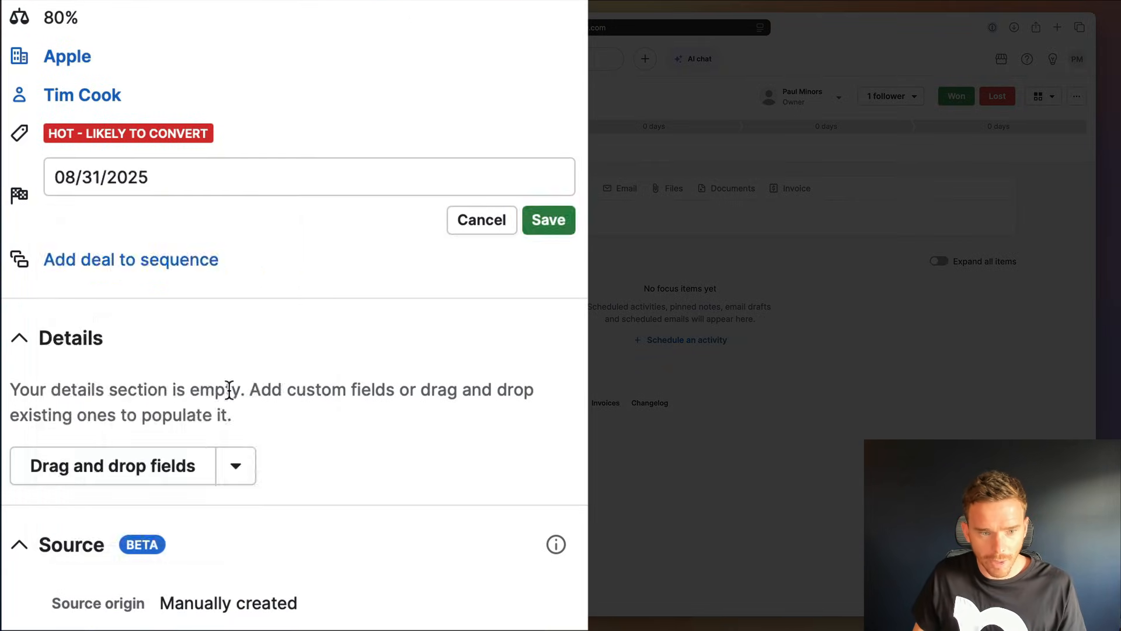
click(535, 228)
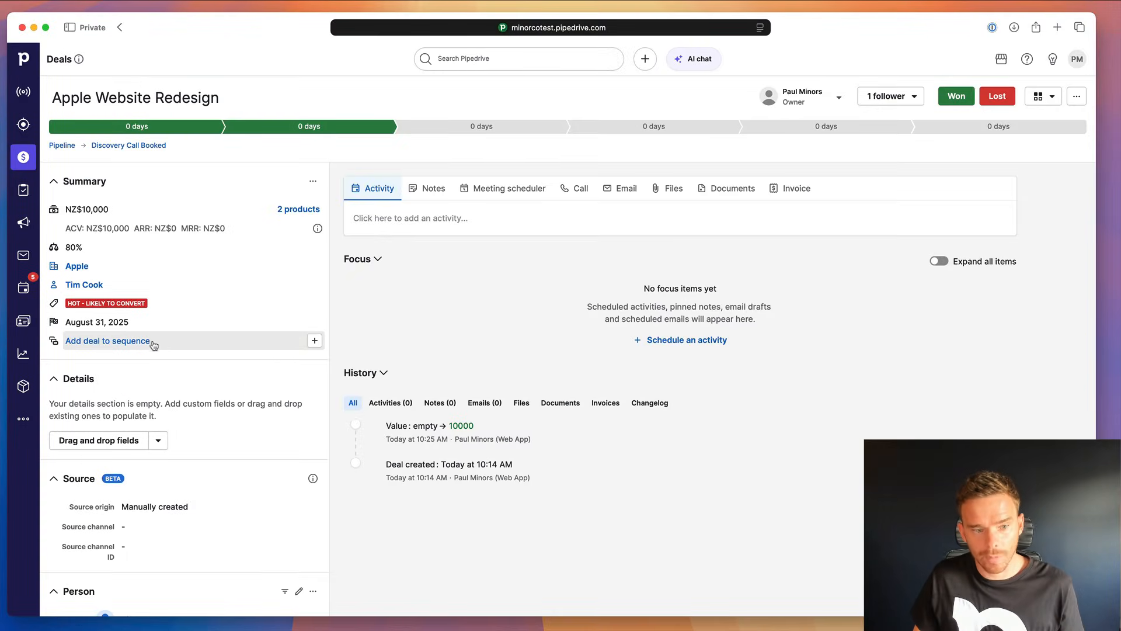
Check which sequences are available for the deal and leave without adding it to one.
click(134, 345)
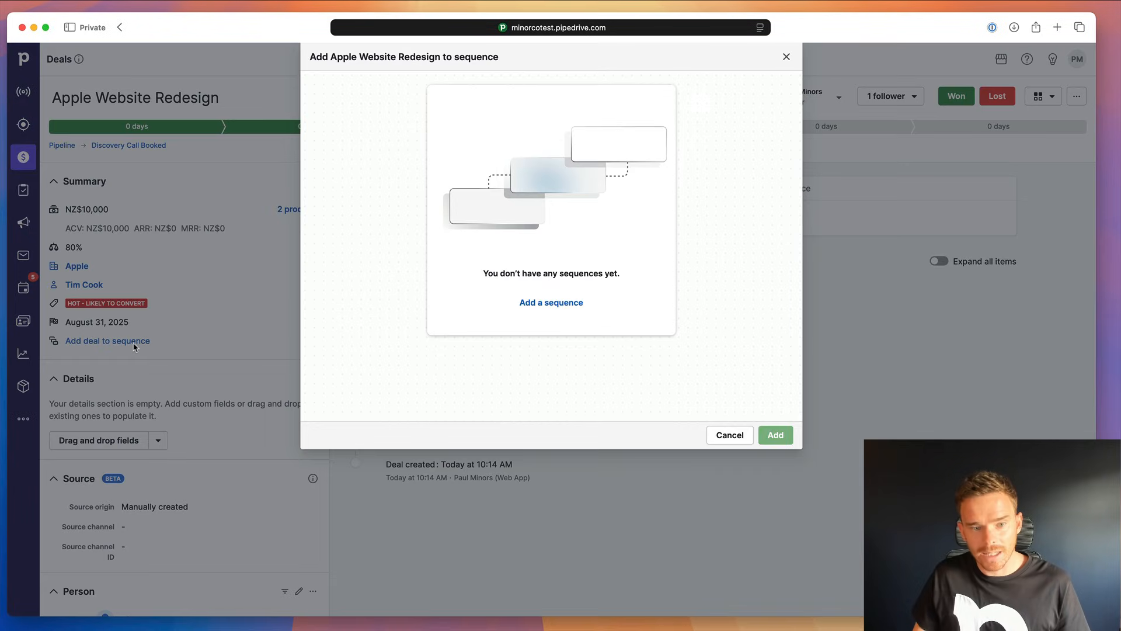
click(714, 438)
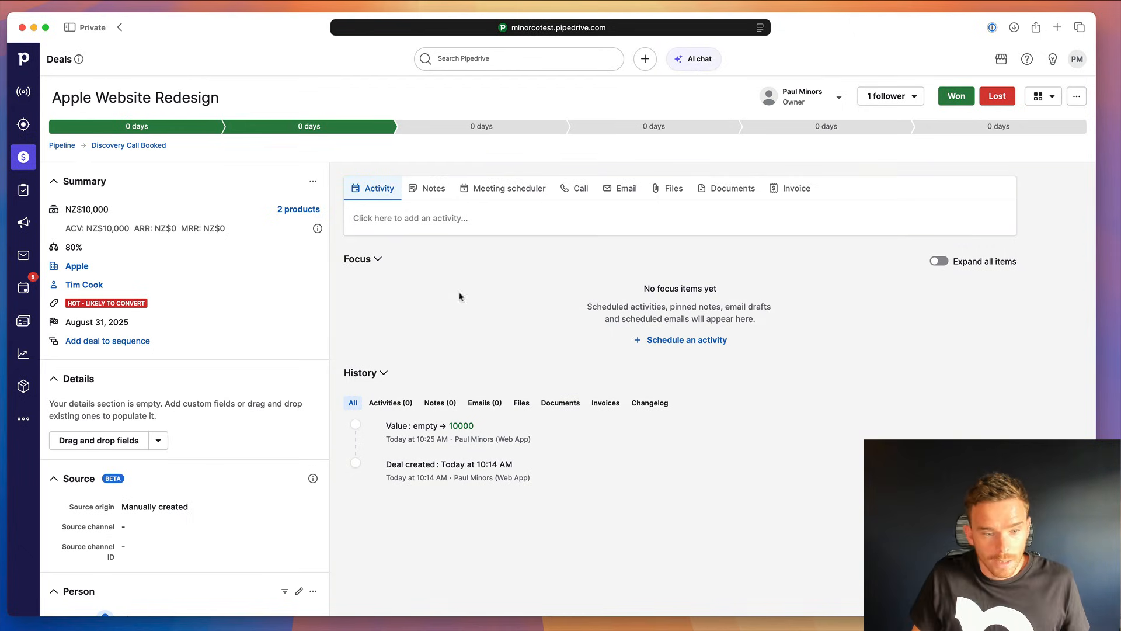
Start a custom field in the deal's Details section named "Deal Source" with the Single option field type.
scroll(208, 423, down, 3)
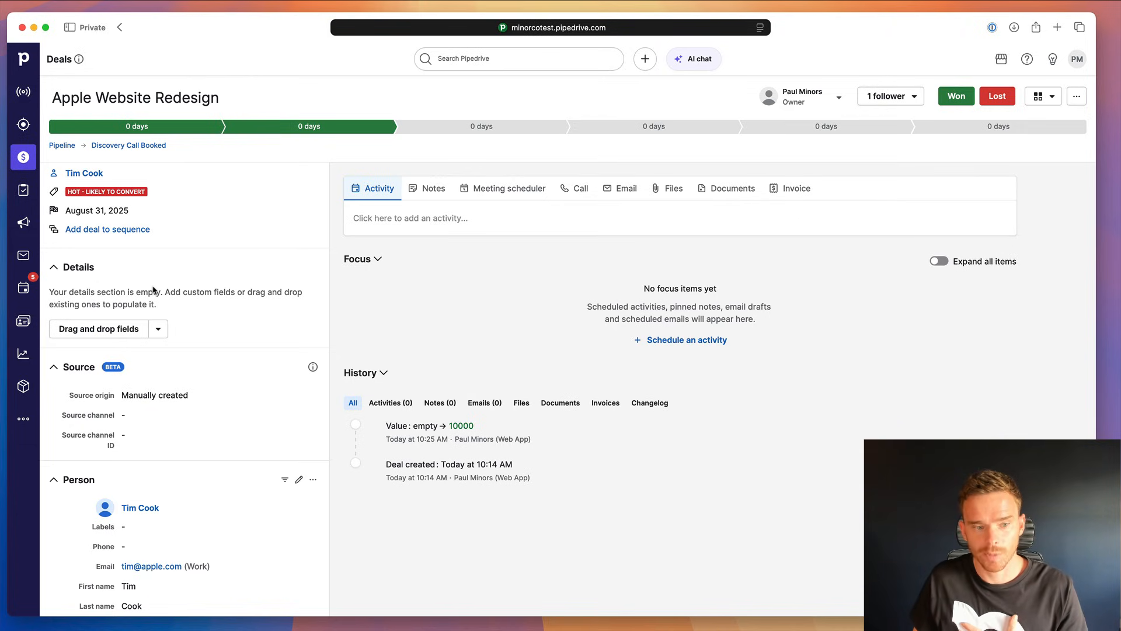
click(158, 328)
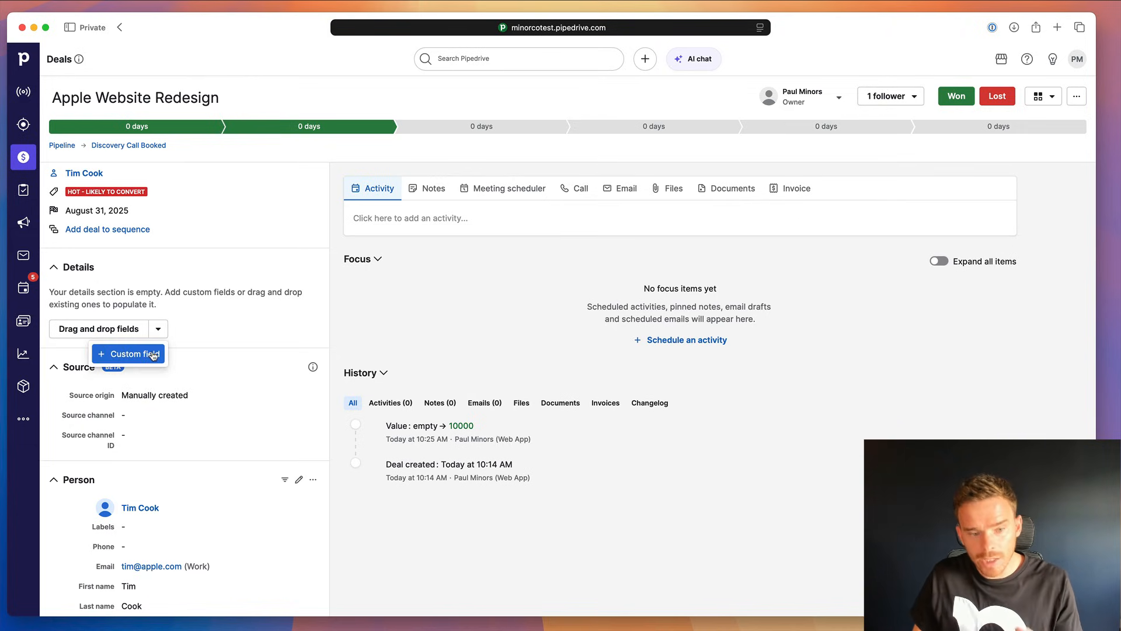
click(134, 354)
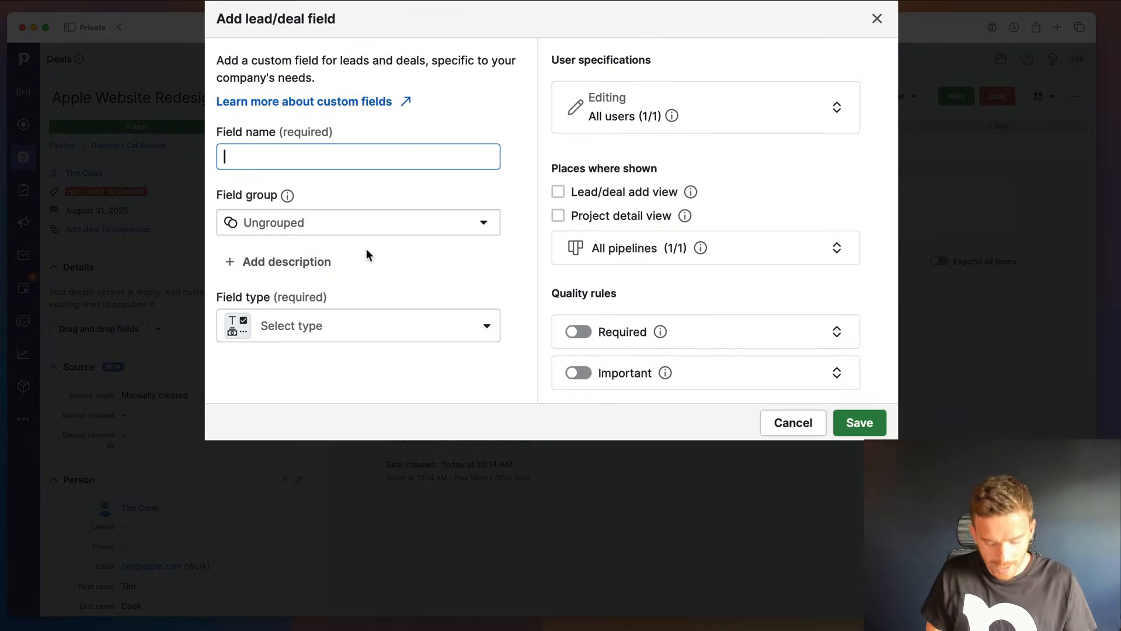
text(Deal Source)
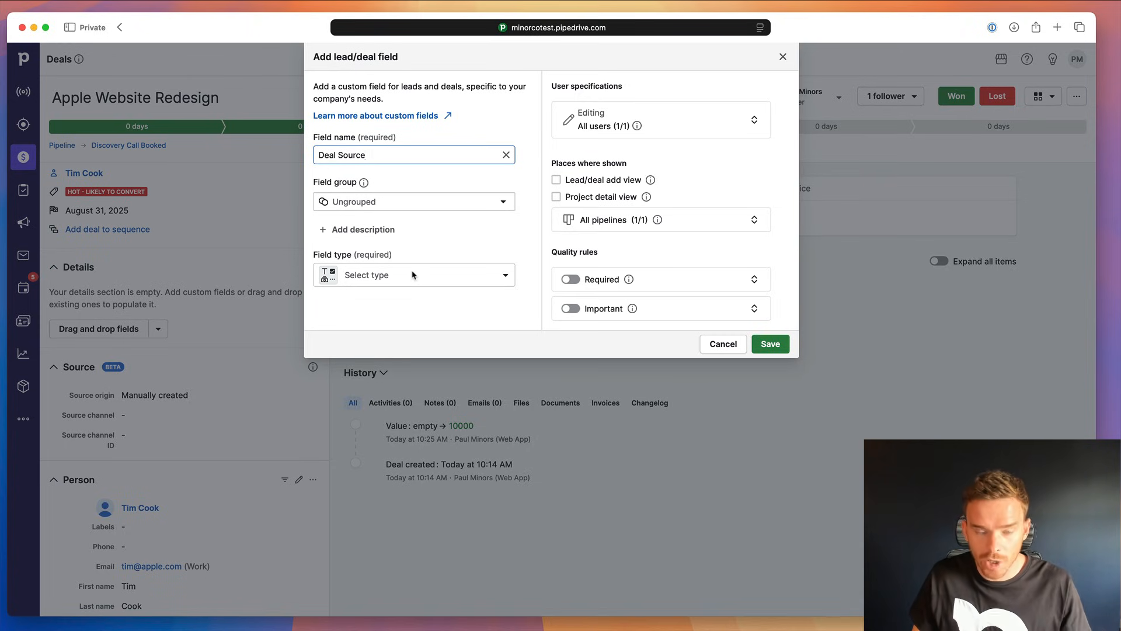
click(413, 274)
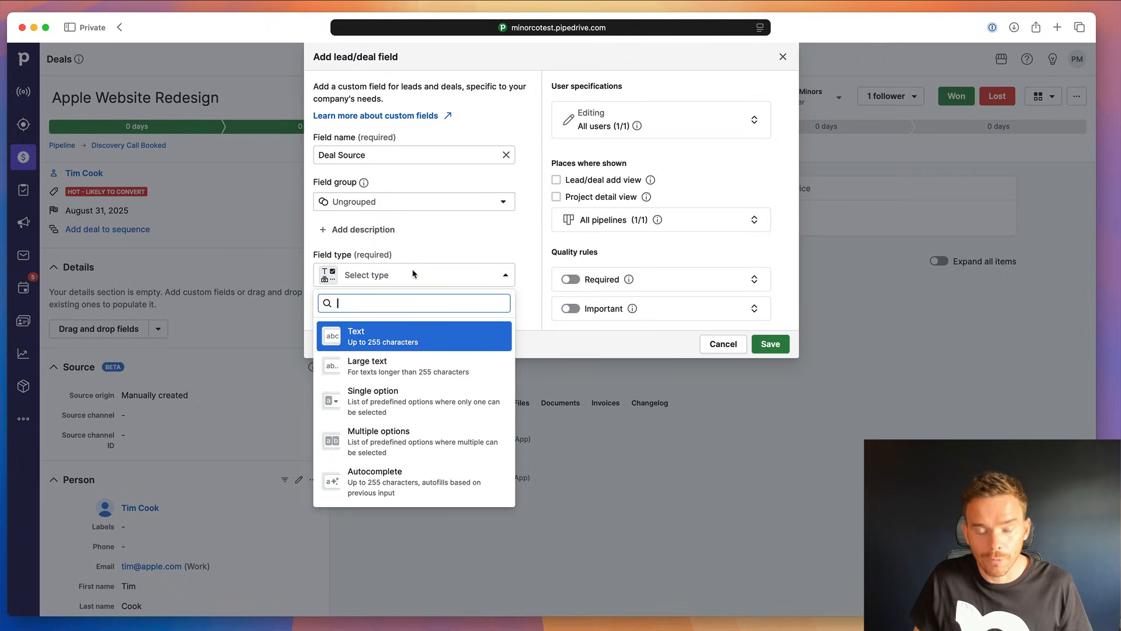
click(413, 242)
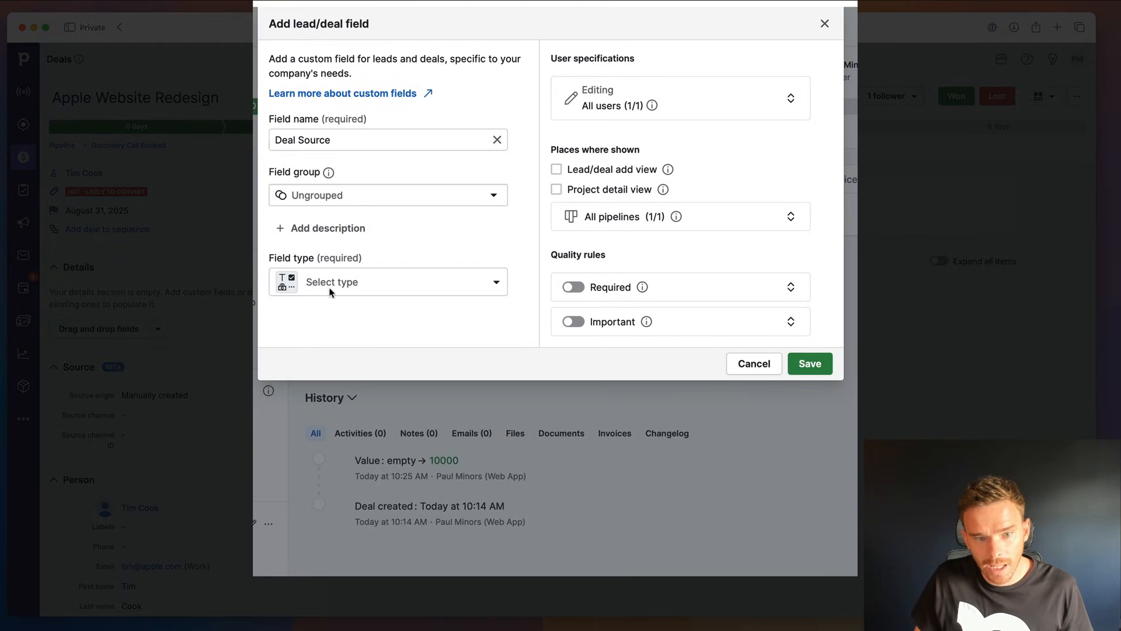
click(357, 285)
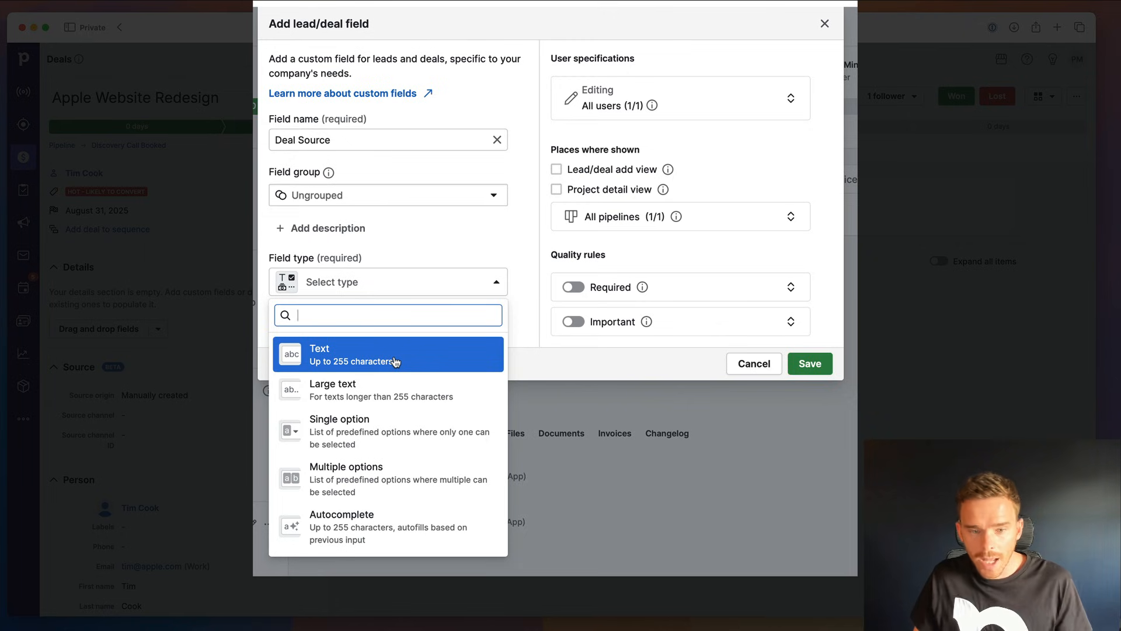
scroll(397, 368, down, 2)
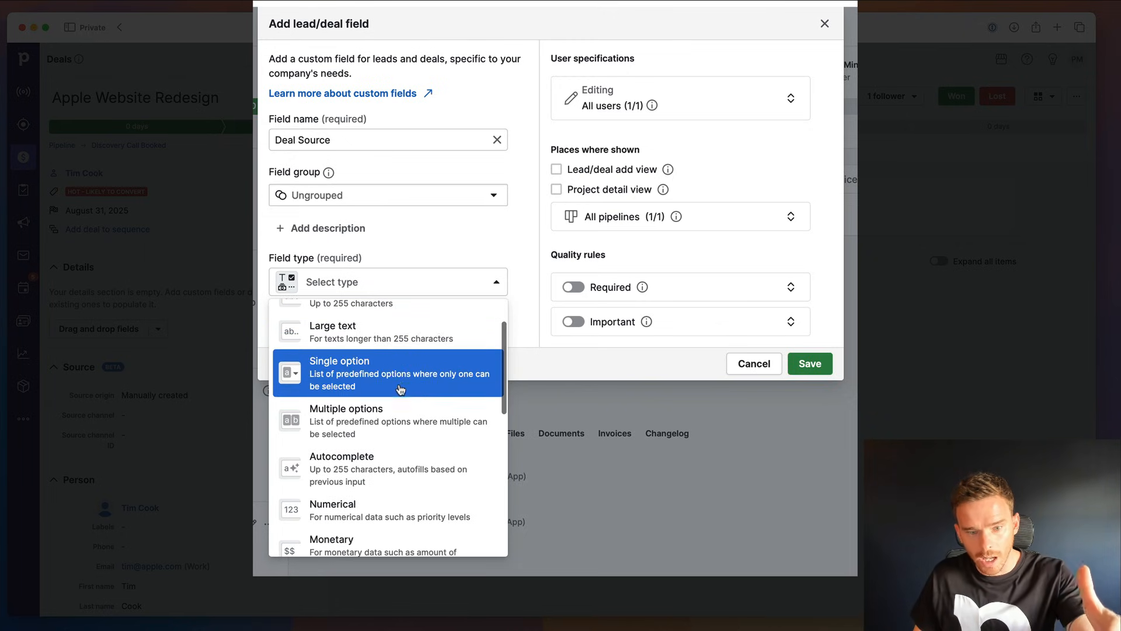
scroll(403, 394, down, 4)
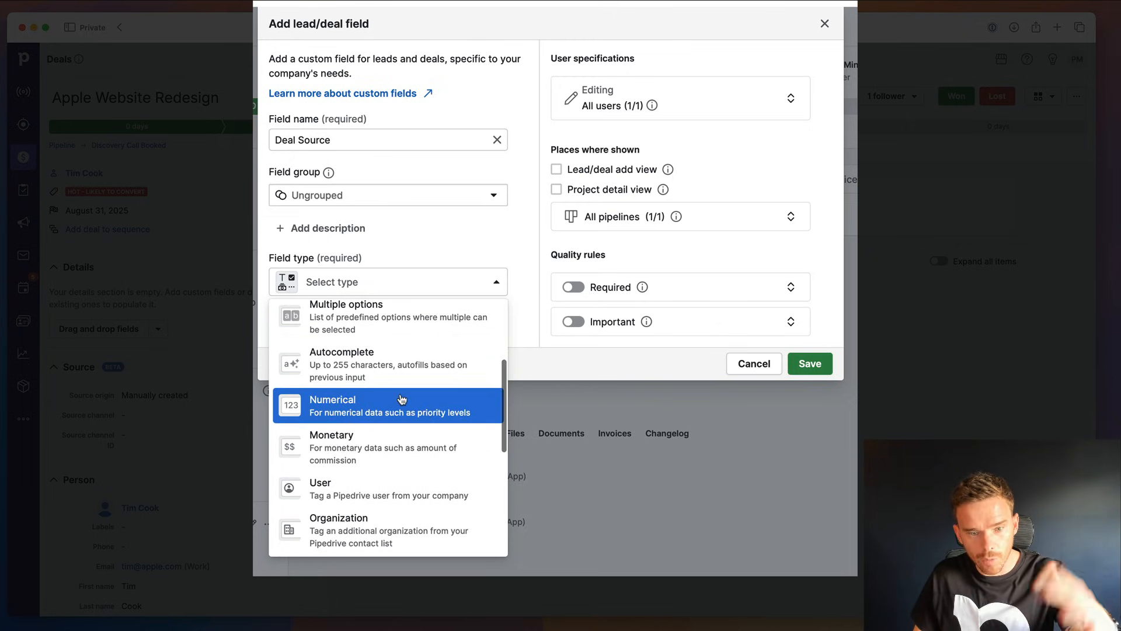
scroll(409, 433, up, 6)
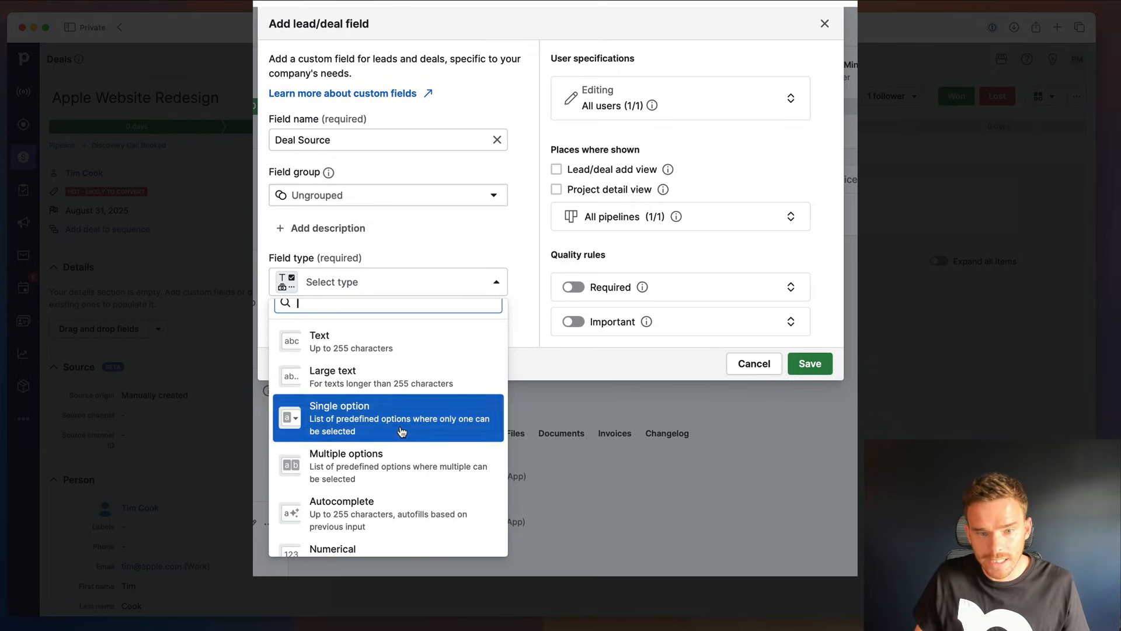
click(403, 431)
Add YouTube, Facebook, Referrals and Website as the selectable options of the Deal Source field.
click(371, 380)
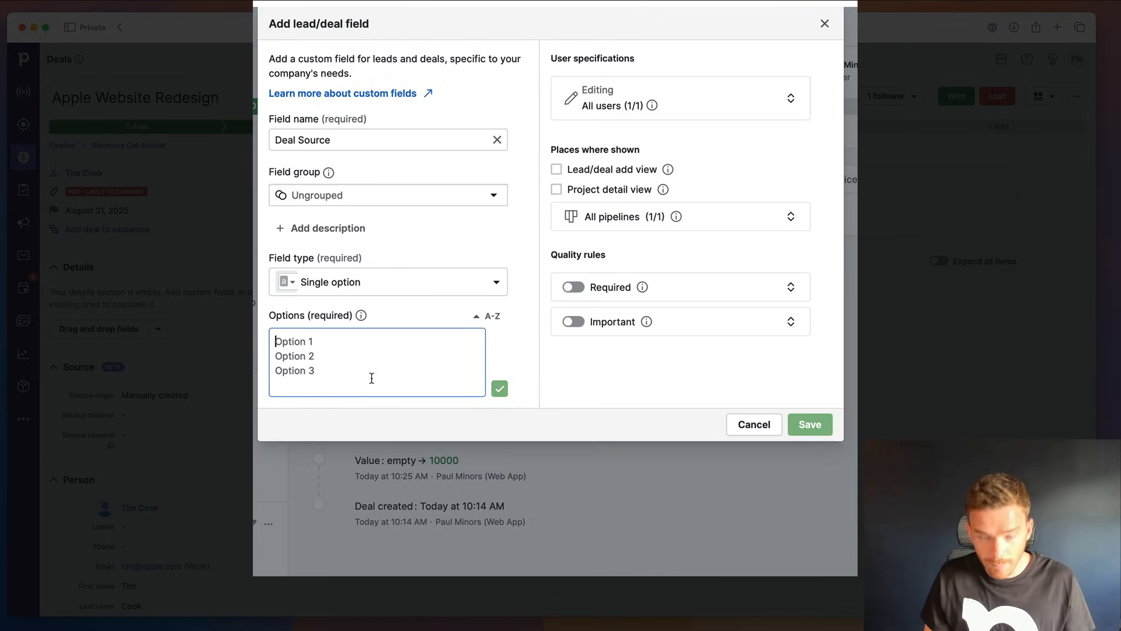
text(YouTube)
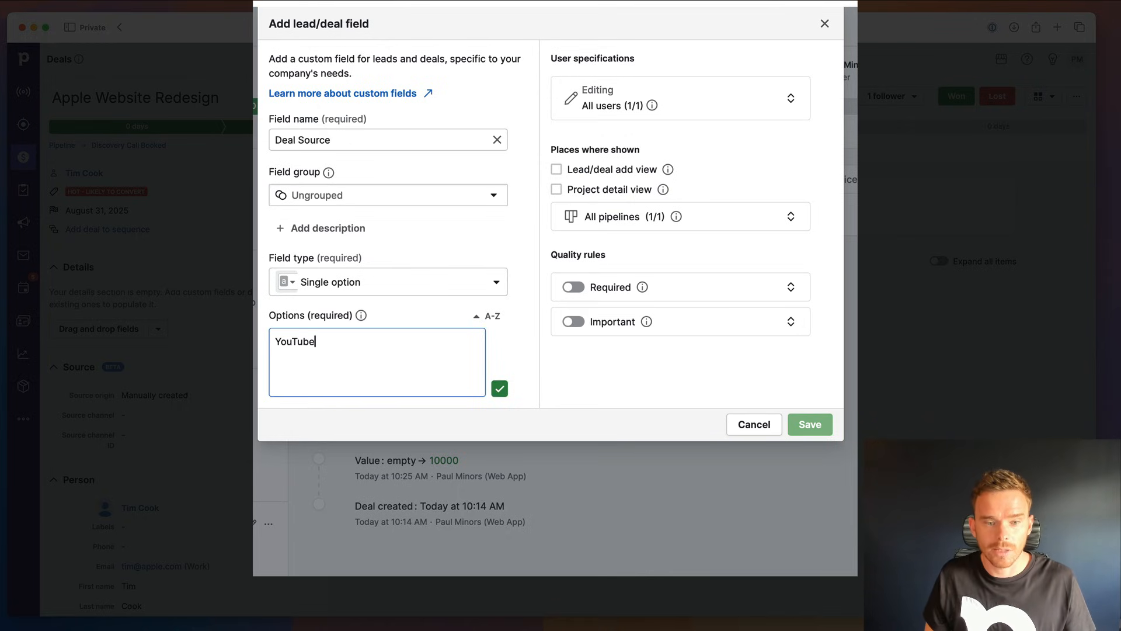
key(Return)
text(Facebook)
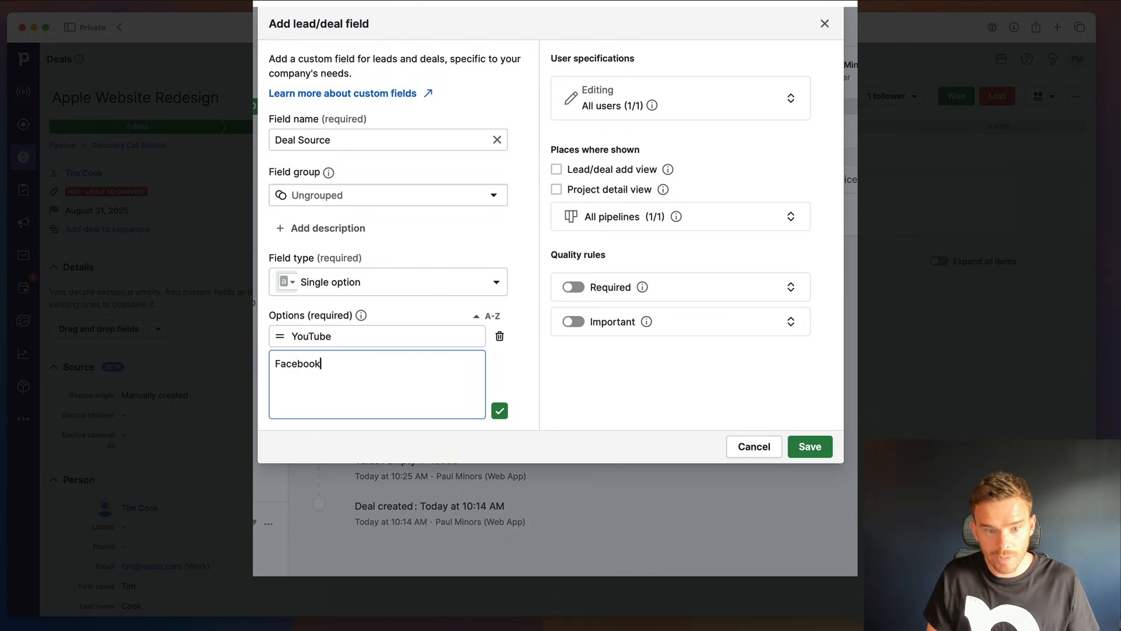
key(Return)
text(Referrals)
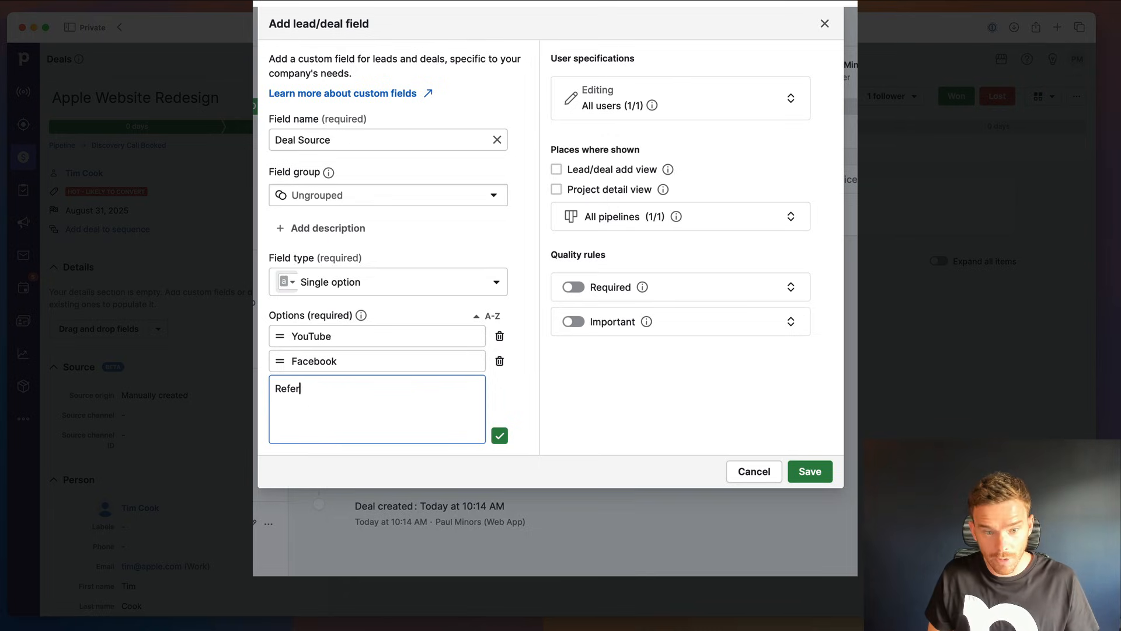
key(Return)
text(Website)
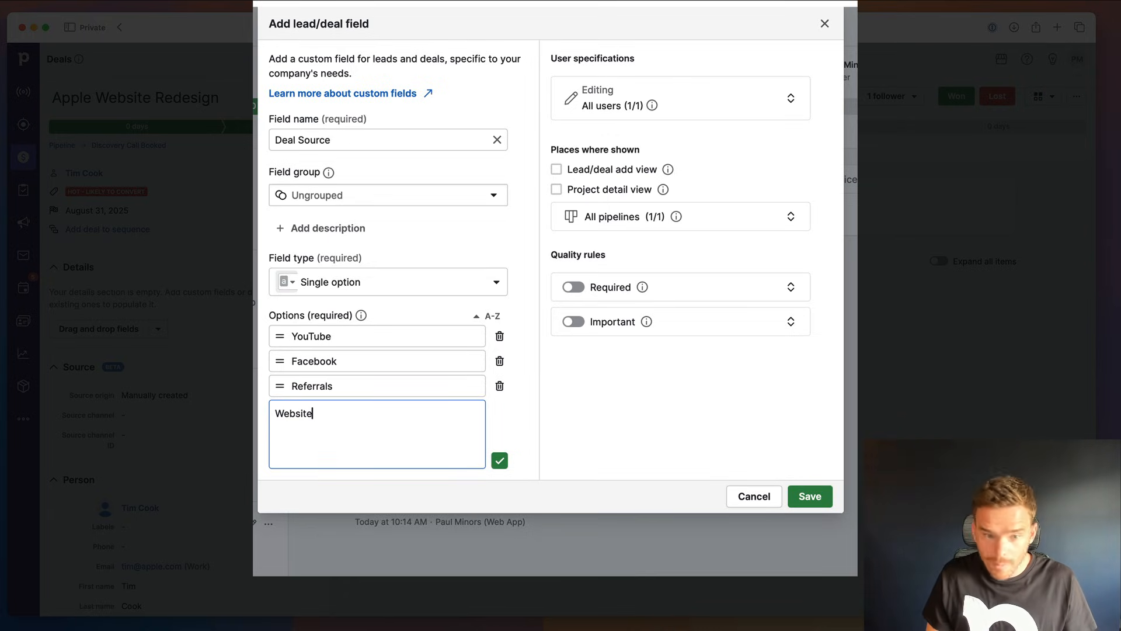
key(Return)
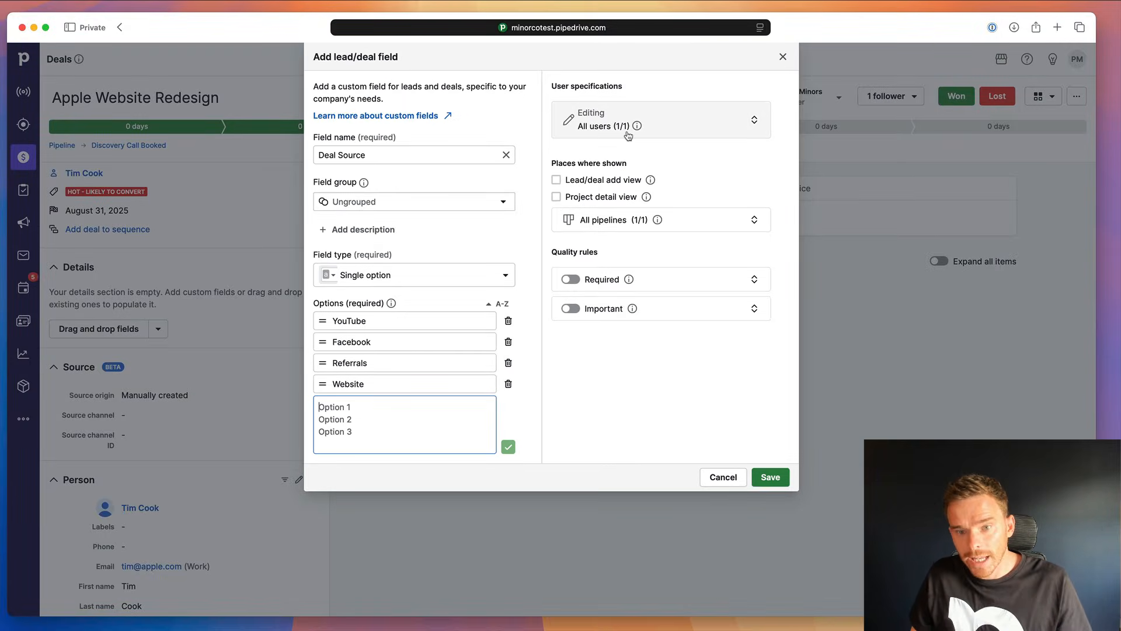
Show the Deal Source field in the lead/deal add view, require it from the Gathering More Info stage onward, and save it.
click(618, 182)
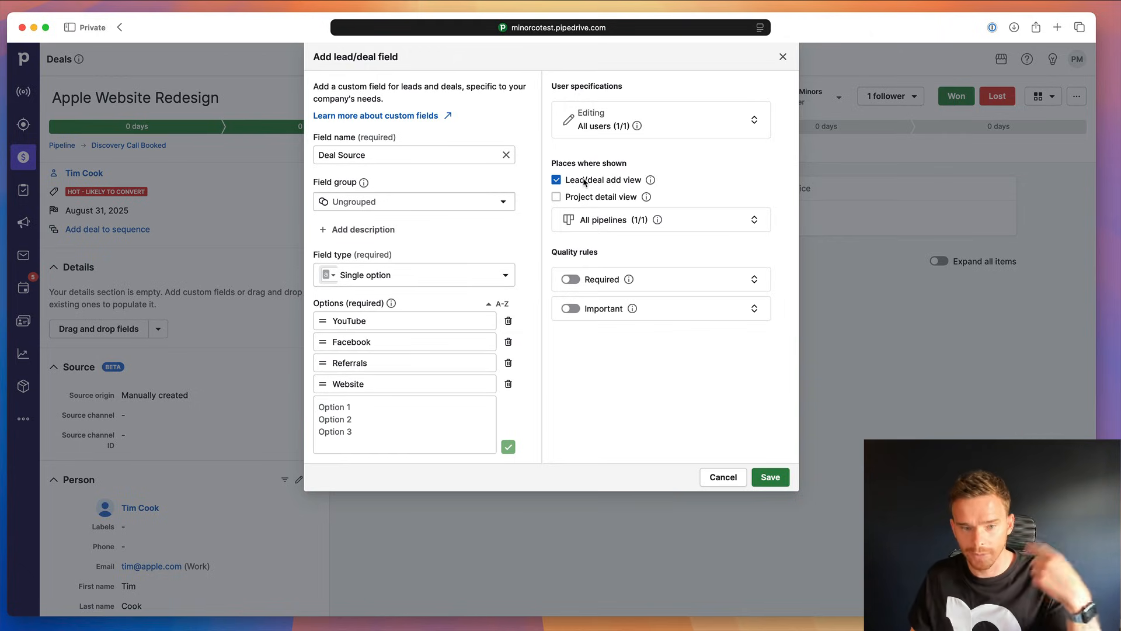
click(724, 226)
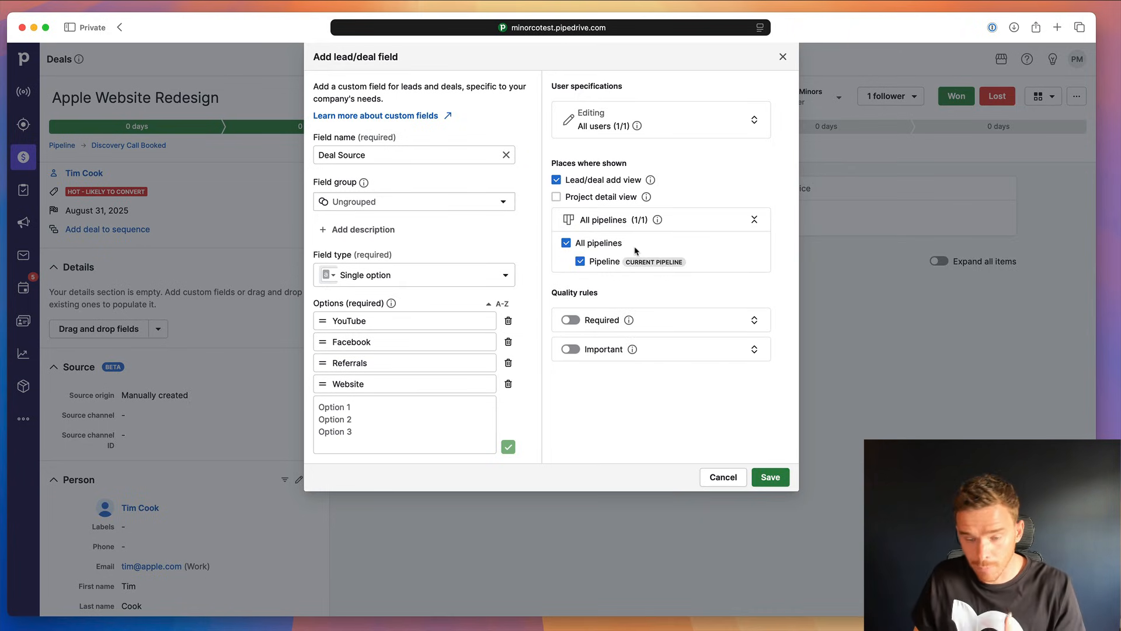
click(743, 320)
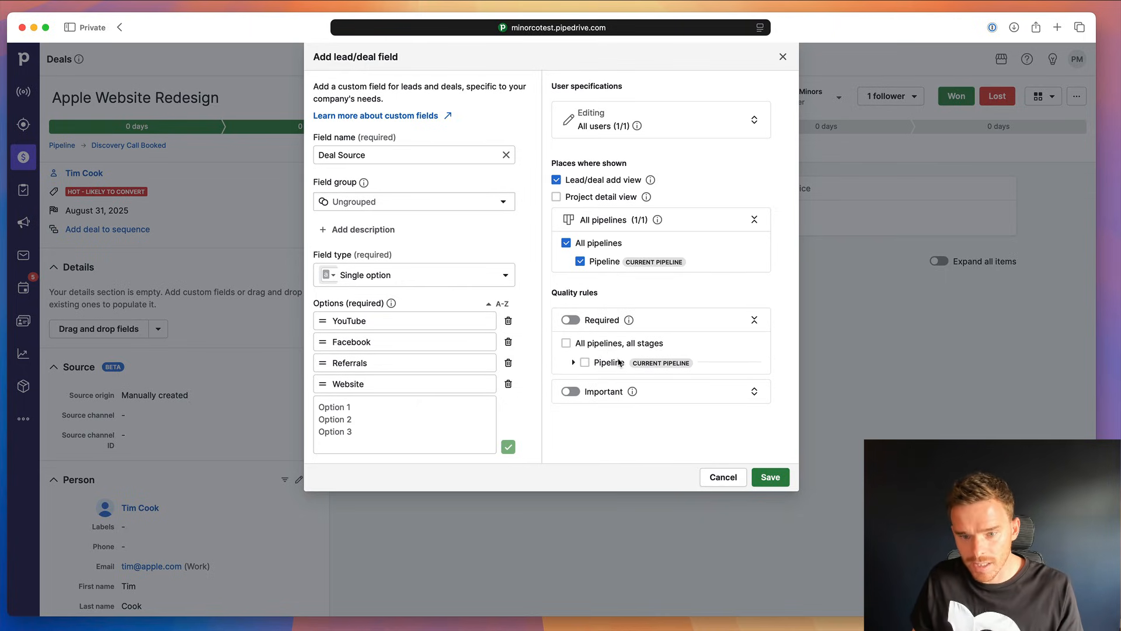
click(574, 362)
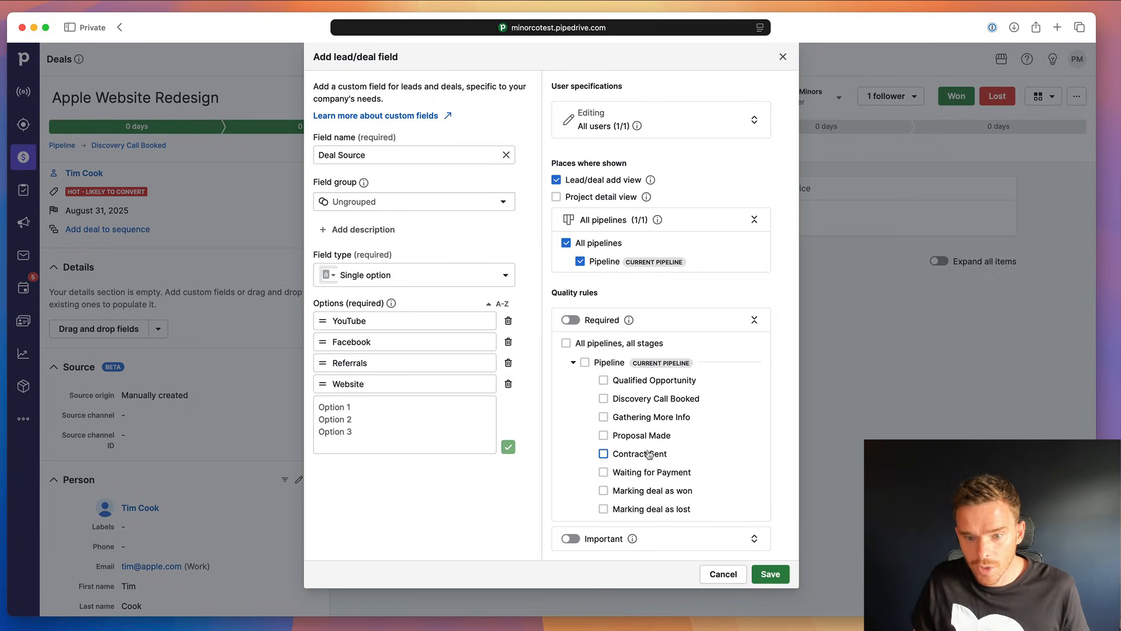
click(636, 418)
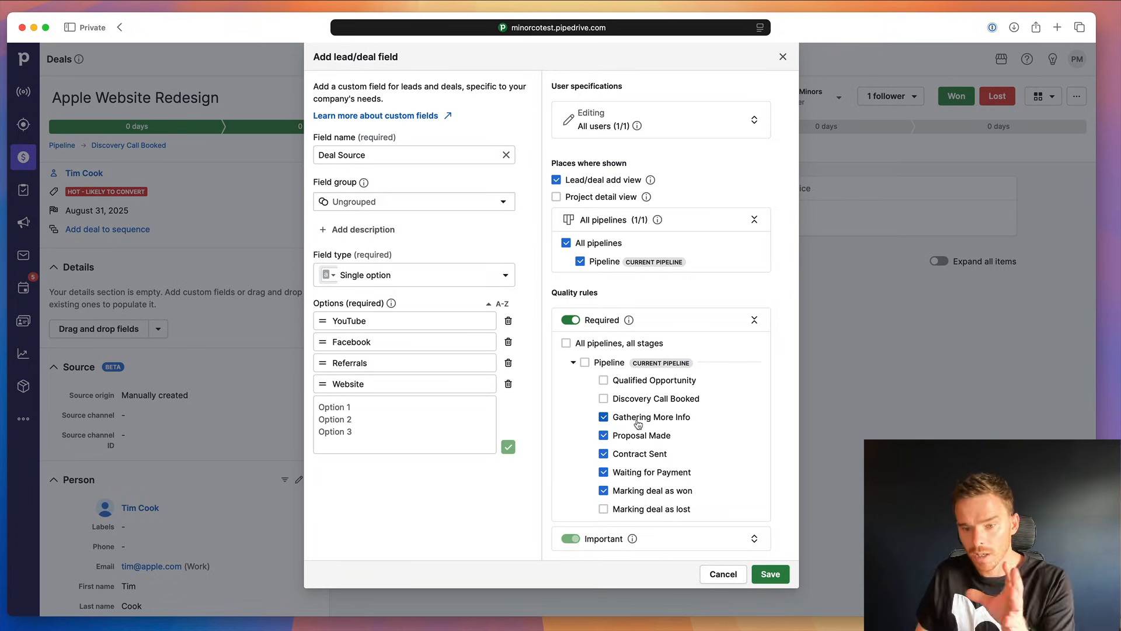
click(770, 574)
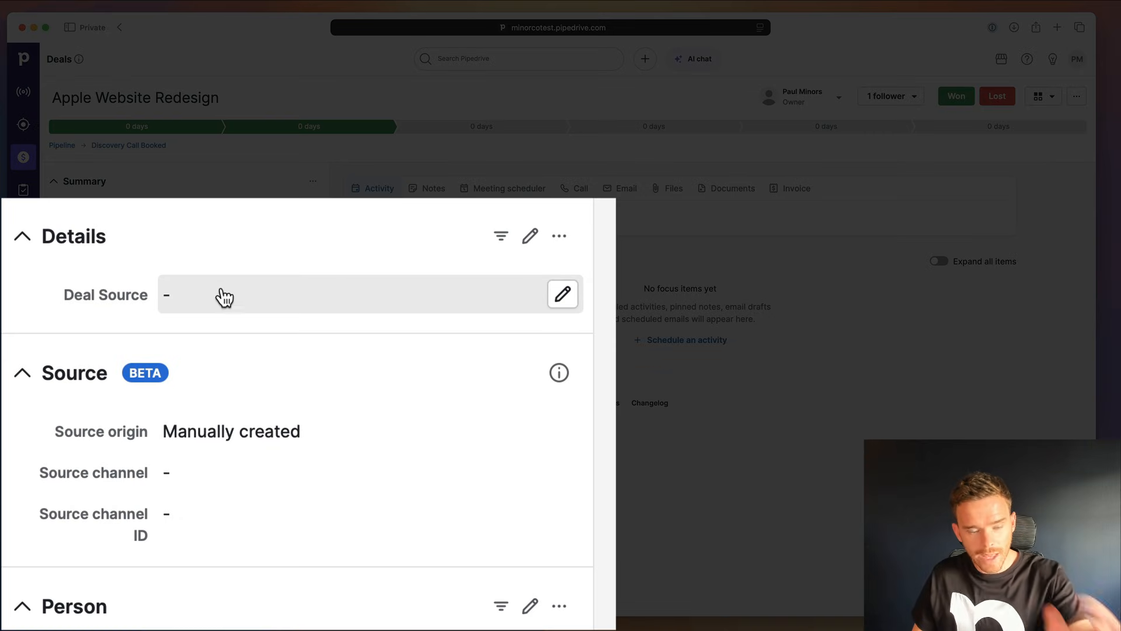
Check the selectable options of Deal Source in the deal's details and cancel the edit without choosing one.
click(225, 305)
click(222, 303)
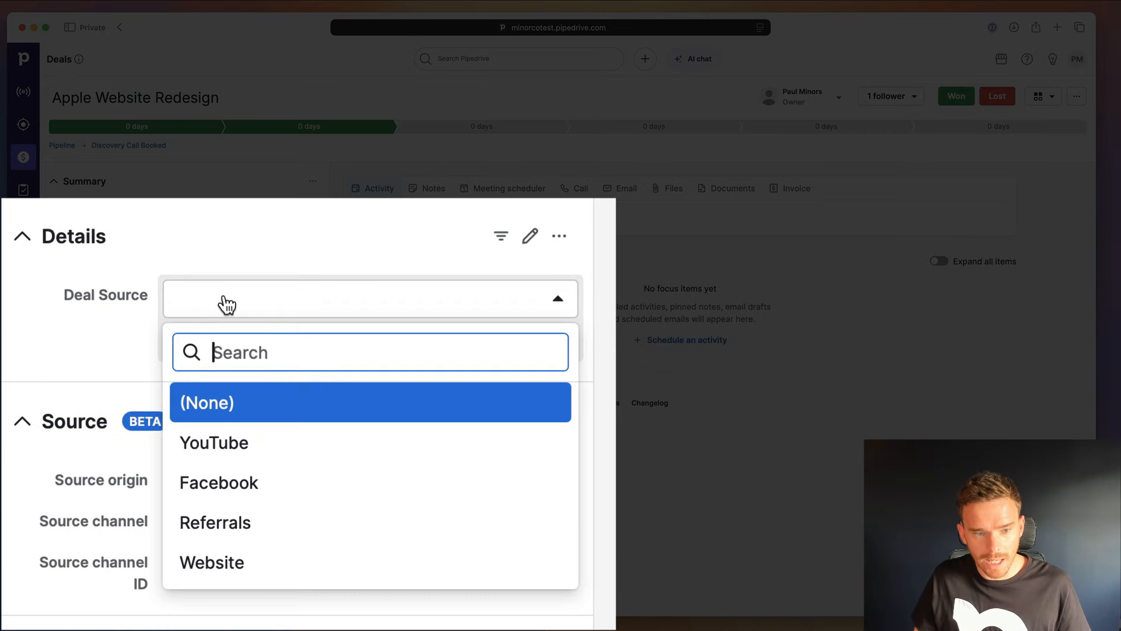
click(383, 358)
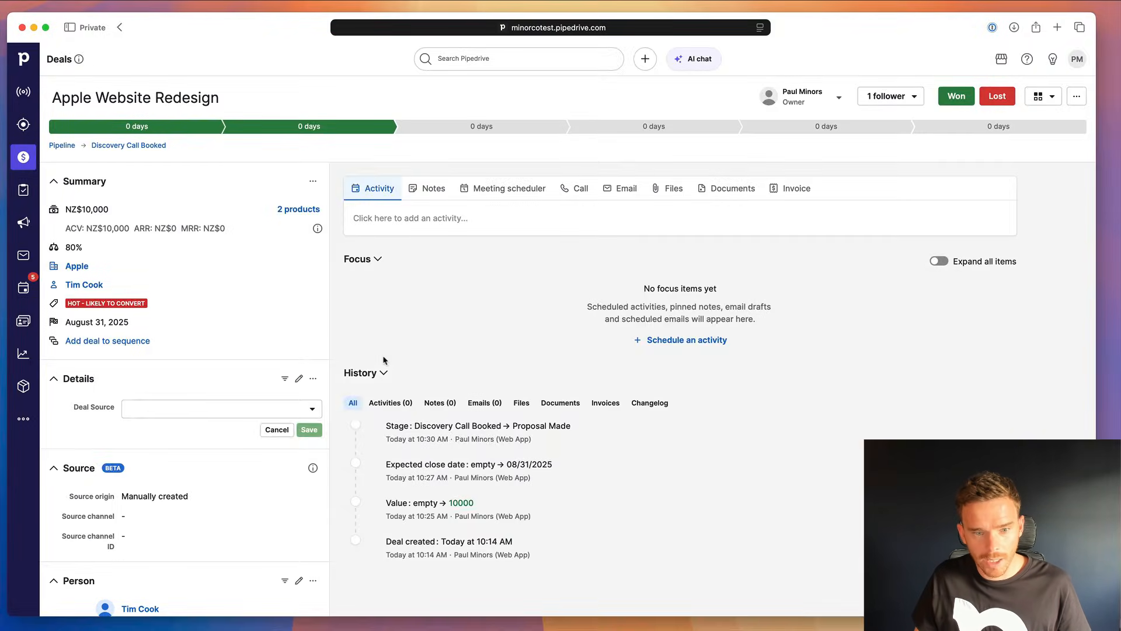
click(283, 429)
Move the deal to the Proposal Made stage and save YouTube as its required Deal Source.
click(701, 129)
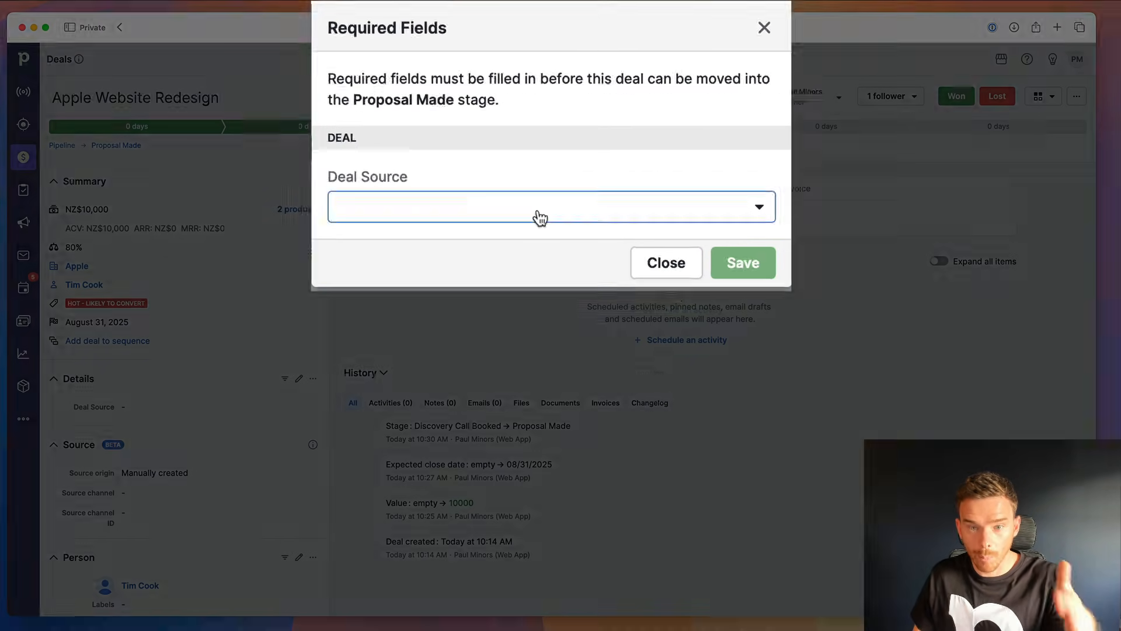
click(536, 250)
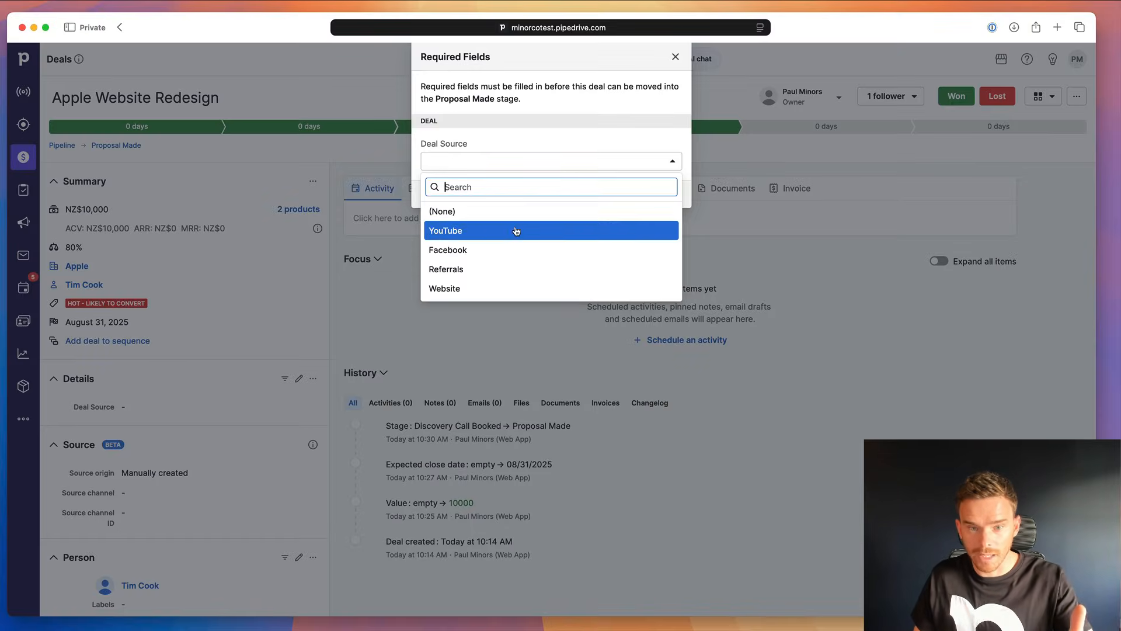
click(513, 230)
click(648, 196)
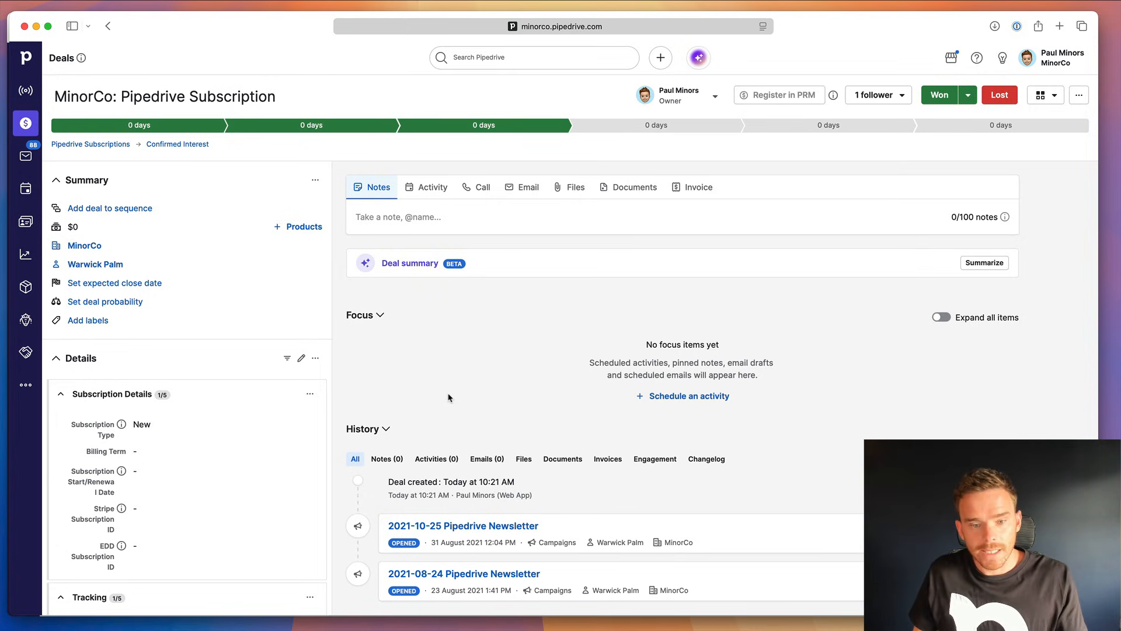
Examine the Subscription Details and Tracking field groups in the MinorCo: Pipedrive Subscription deal.
scroll(210, 403, down, 5)
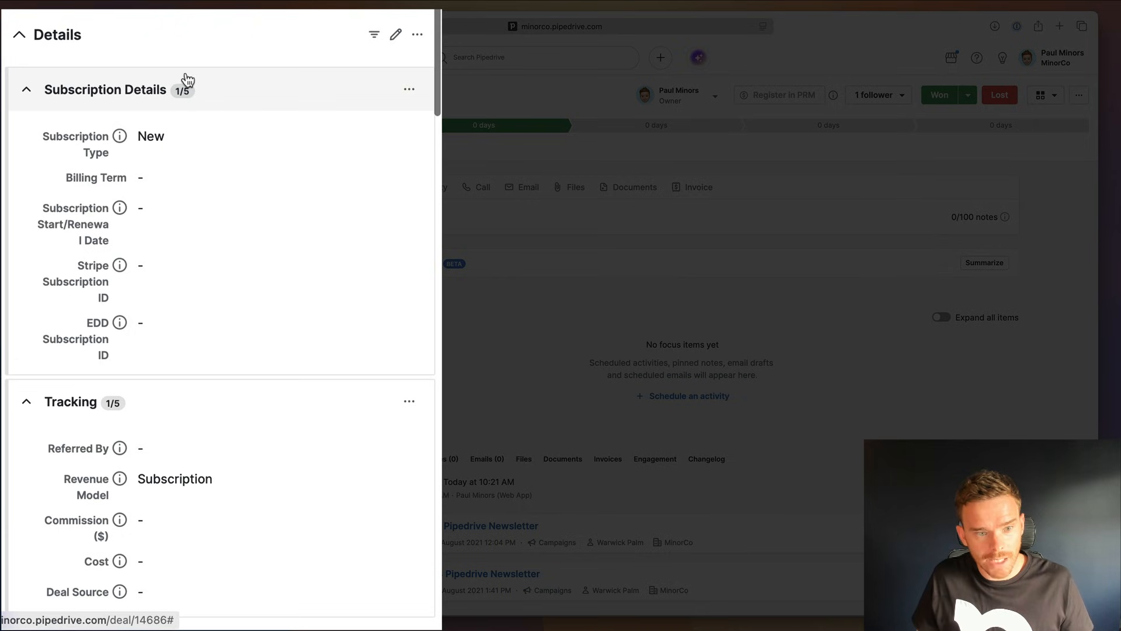
scroll(200, 123, up, 6)
scroll(228, 219, down, 7)
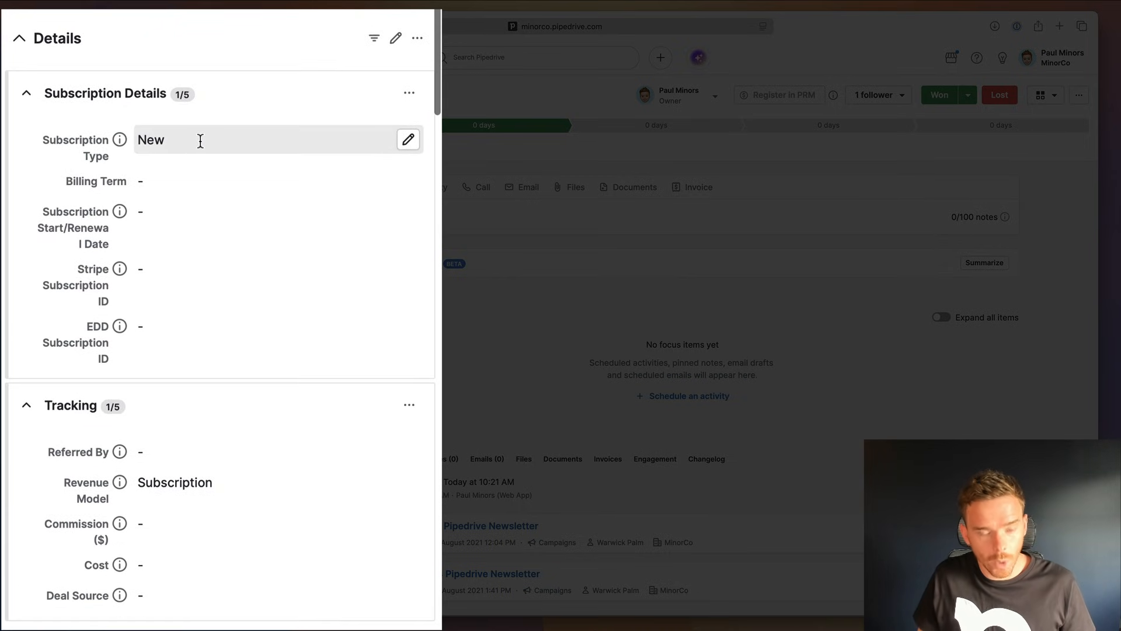
Set the Subscription Type of the MinorCo: Pipedrive Subscription deal to Renewal and save it.
click(407, 140)
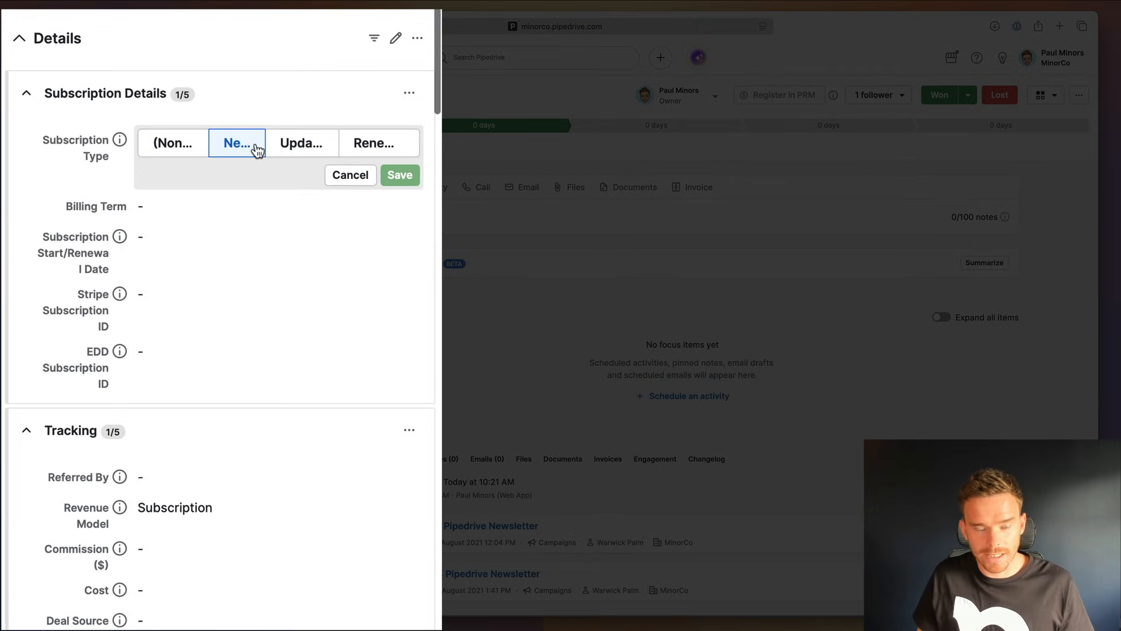
click(295, 147)
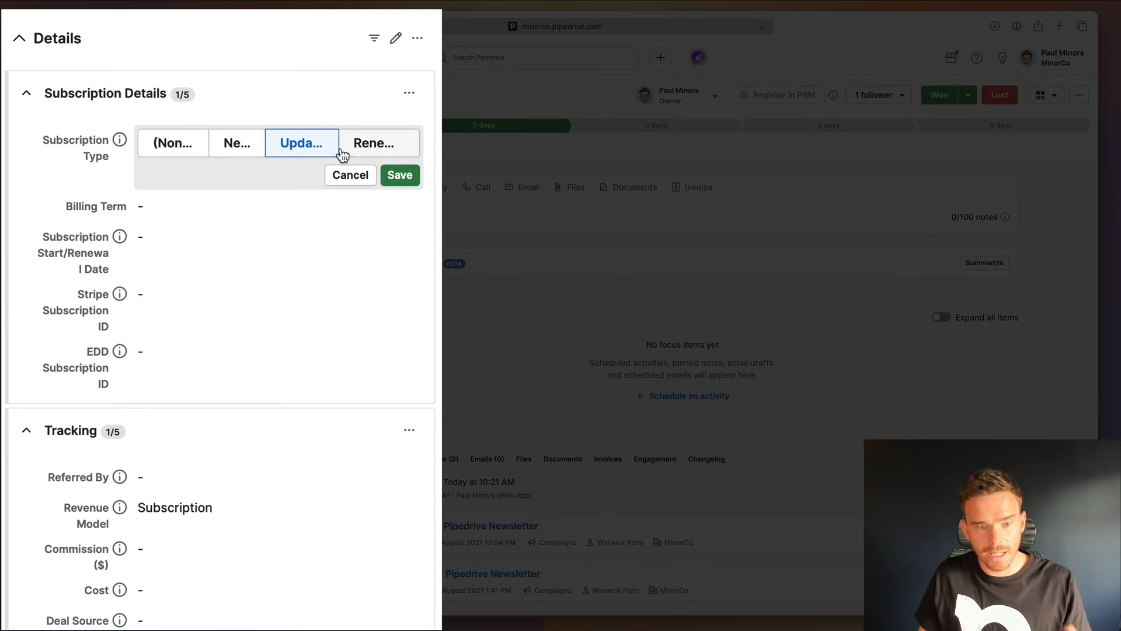
click(375, 148)
click(400, 175)
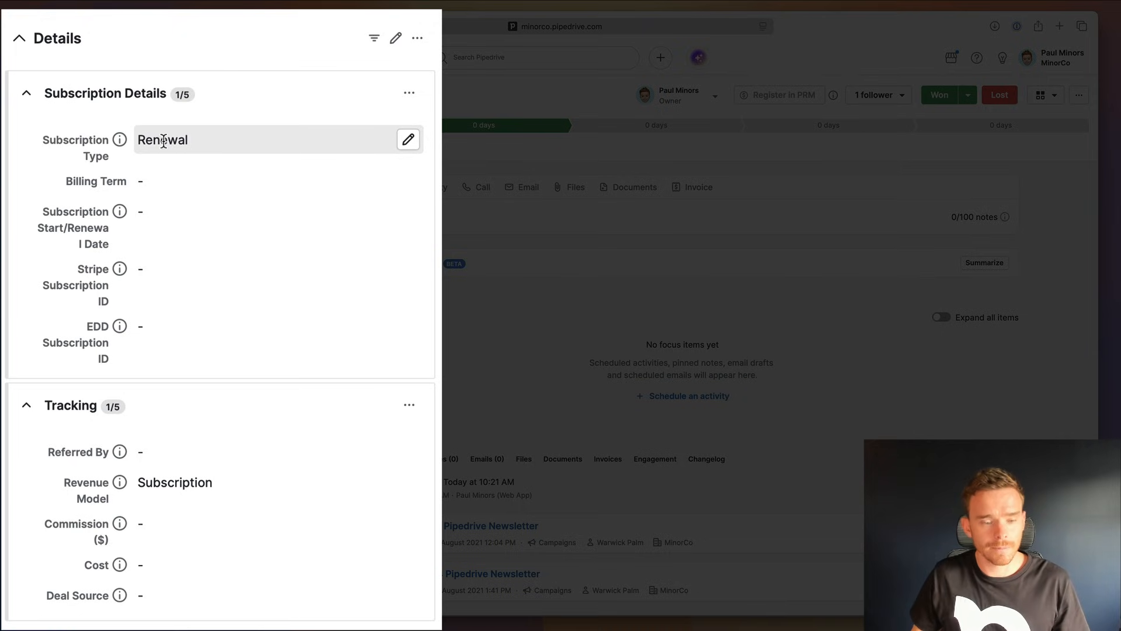
Set the Billing Term to Annual and the Subscription Start/Renewal Date to 31 July 2025, saving both.
click(169, 180)
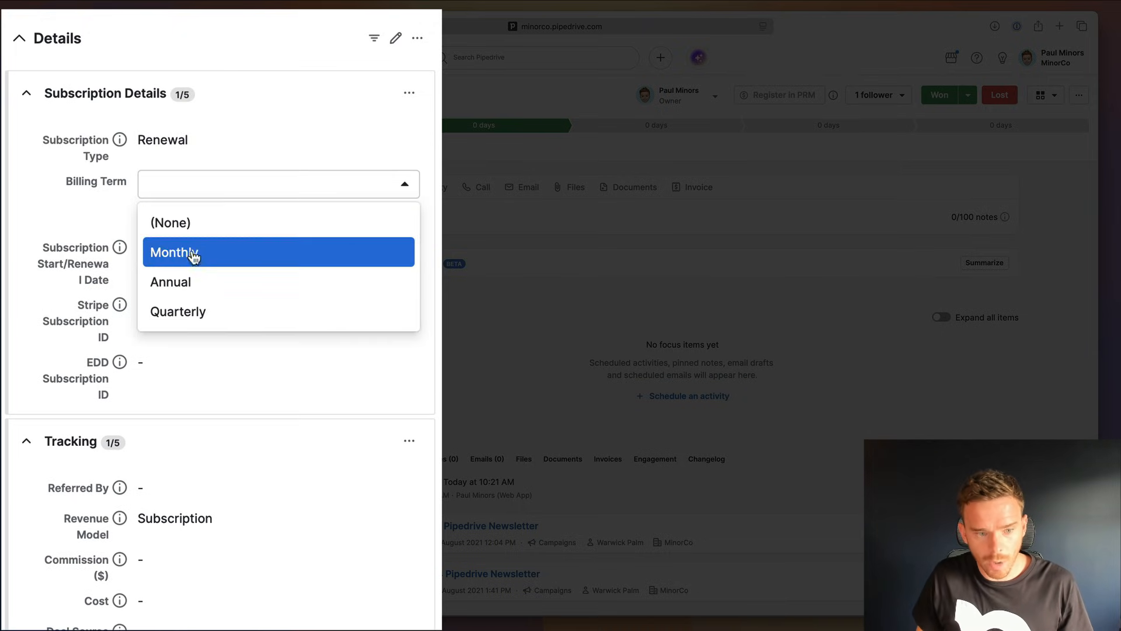
click(195, 286)
click(391, 218)
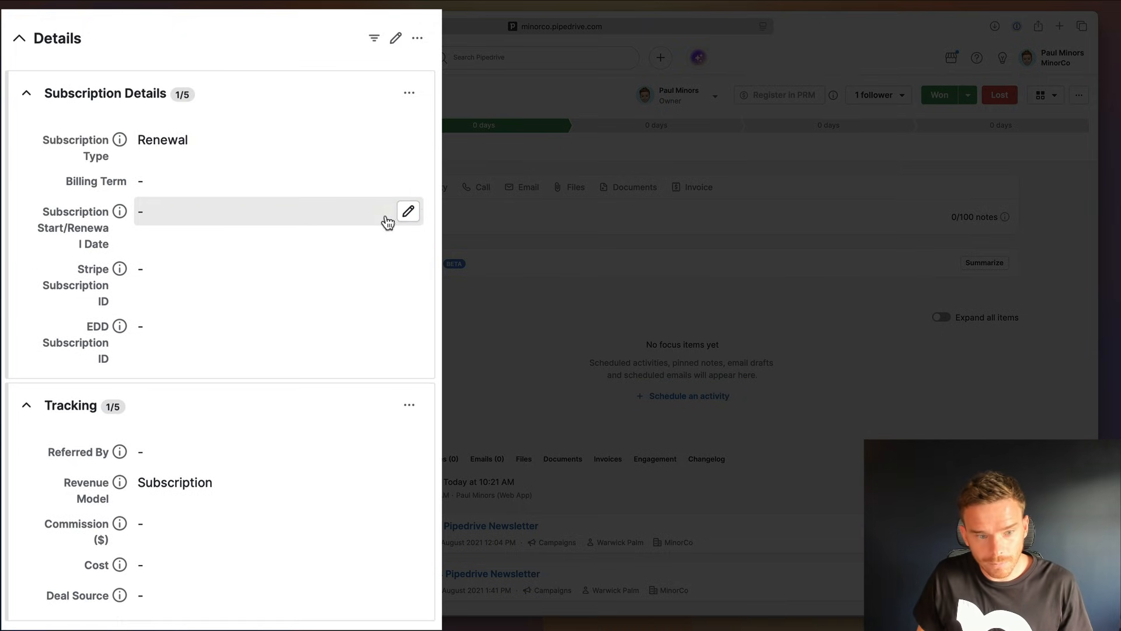
click(199, 219)
click(244, 429)
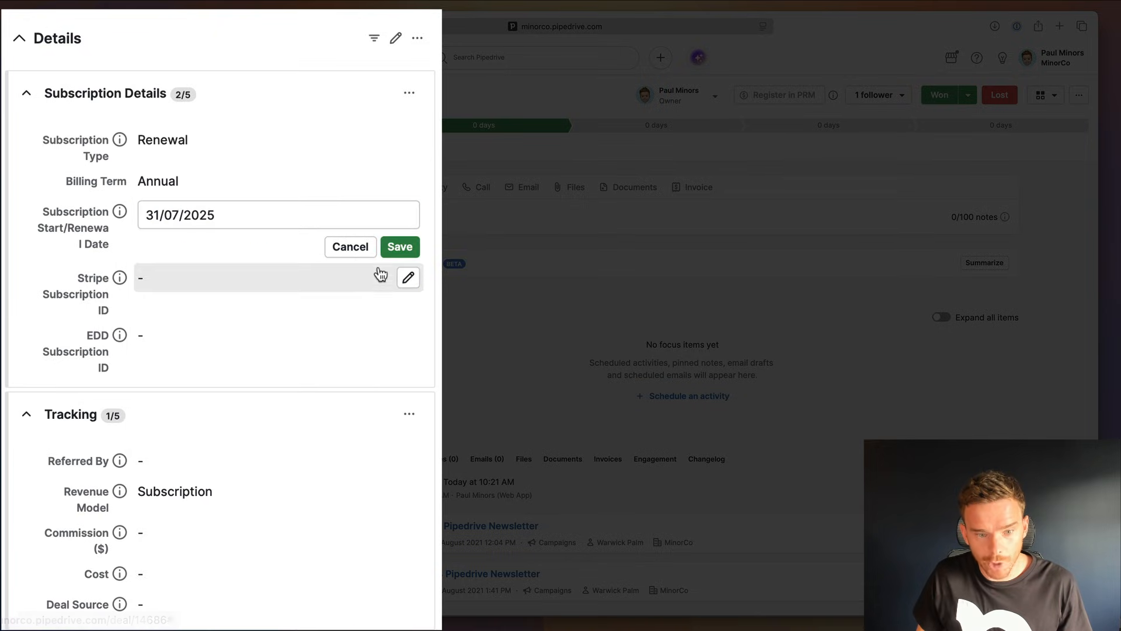
click(399, 247)
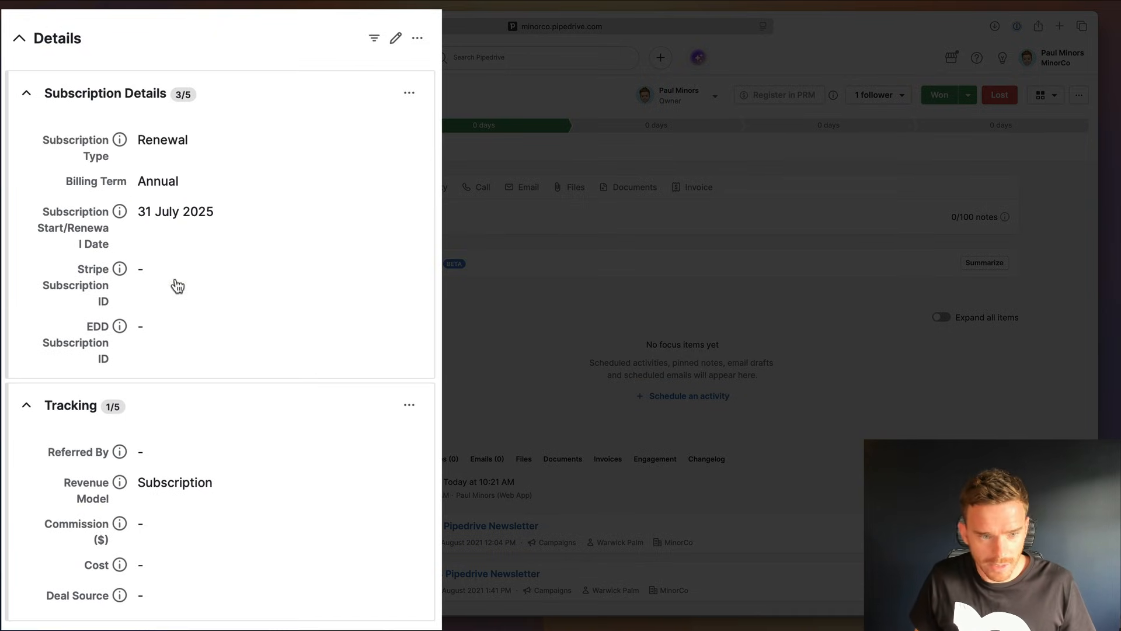
Fill in the Stripe Subscription ID in the Subscription Details group and save it.
click(177, 282)
text(10)
key(Escape)
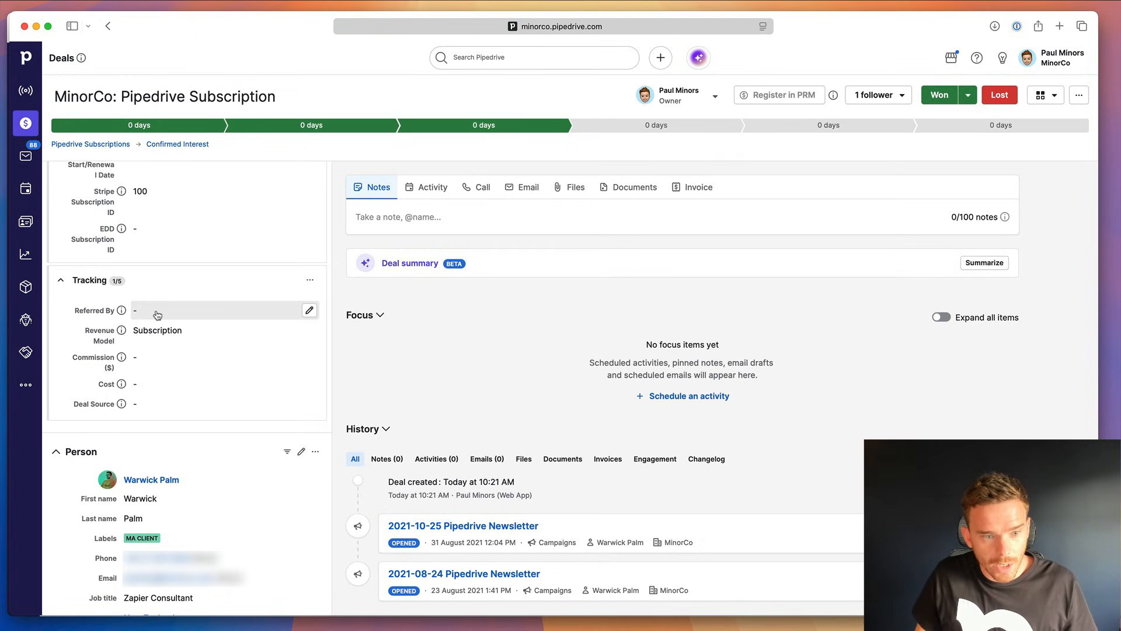
Find the referring contact by name in the Tracking group and save that person as Referred By.
click(157, 316)
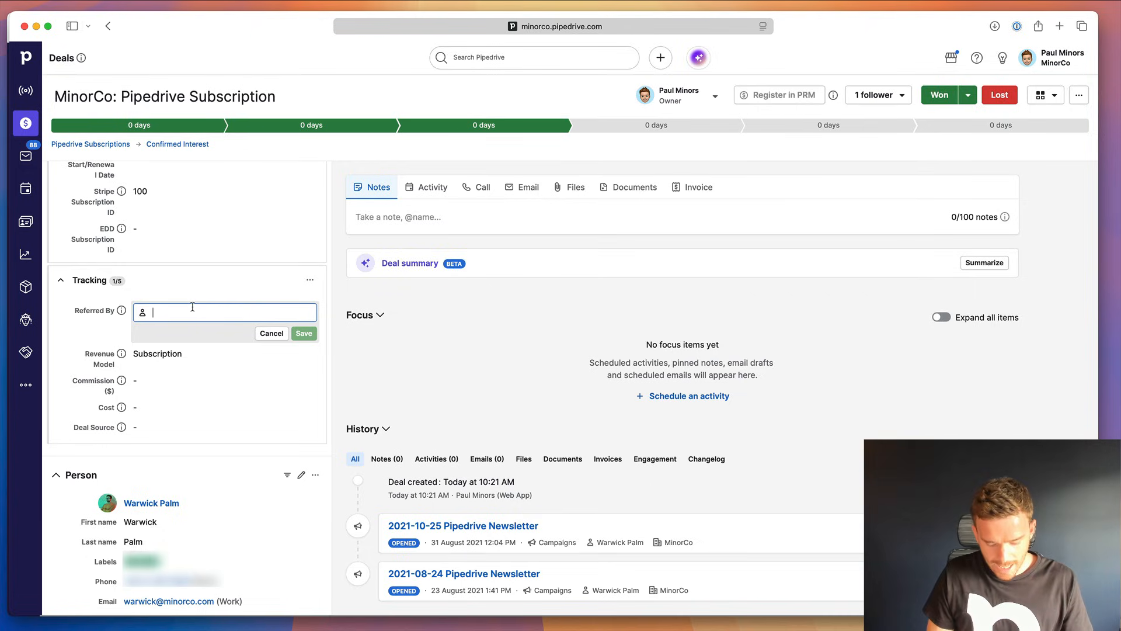
text(Linds)
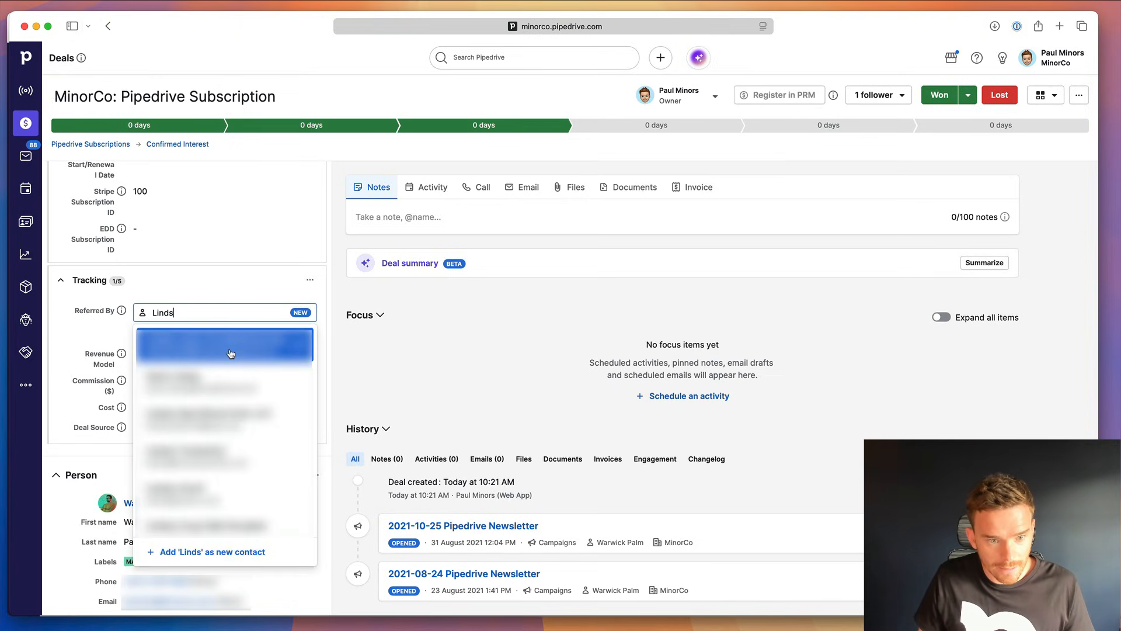
text(ay am)
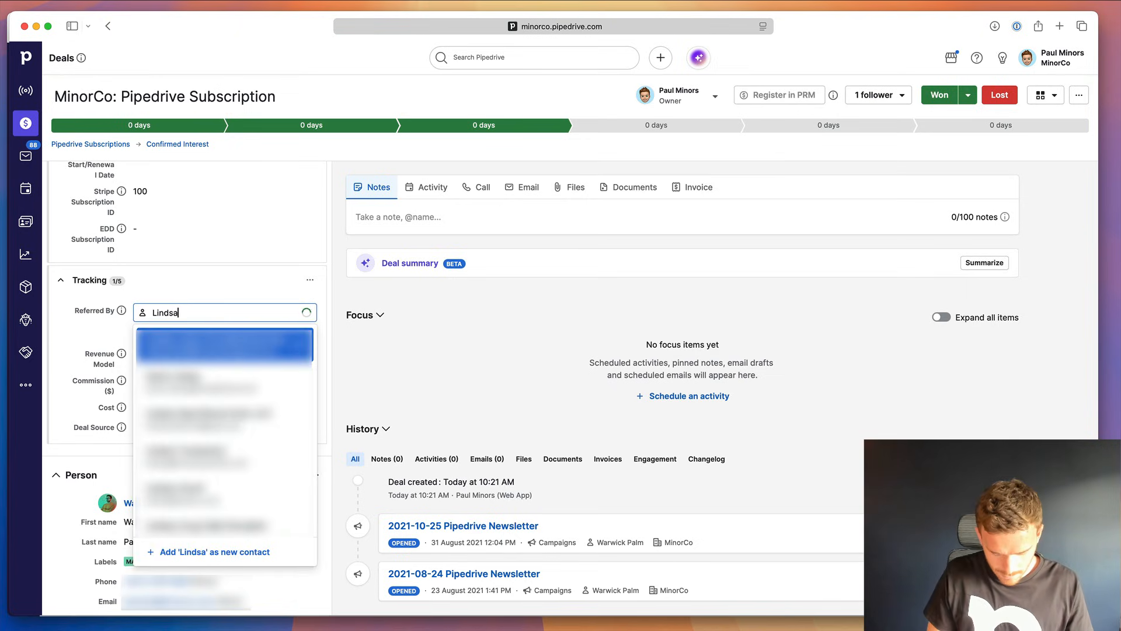
click(223, 349)
click(302, 330)
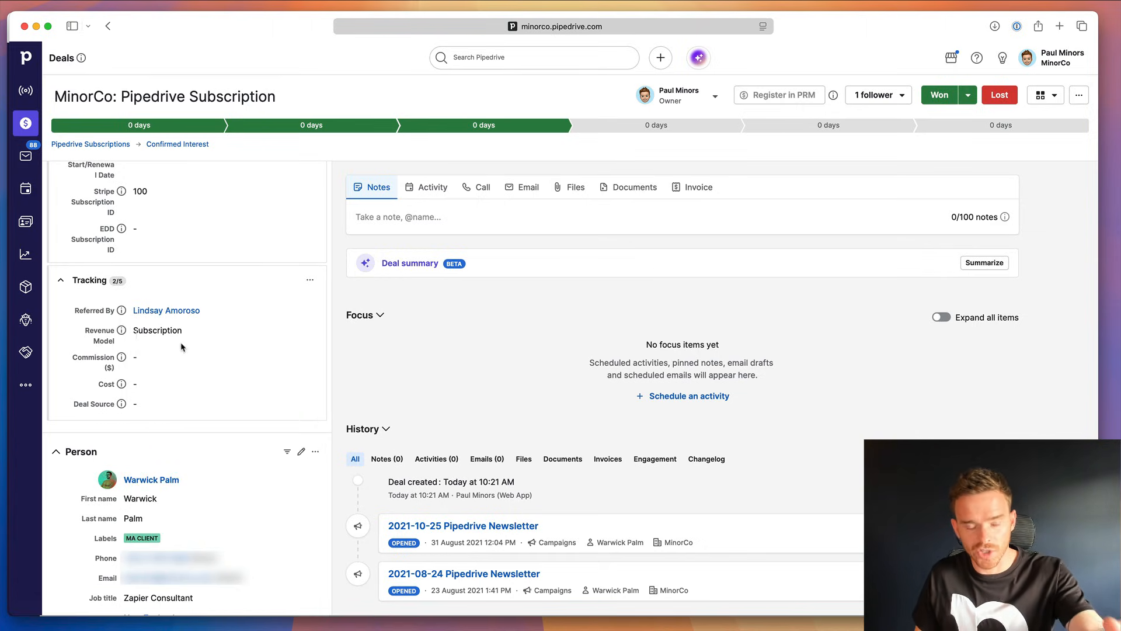
Set the Commission to 500 US dollars and the Cost to 1000 US dollars in the Tracking group.
click(155, 359)
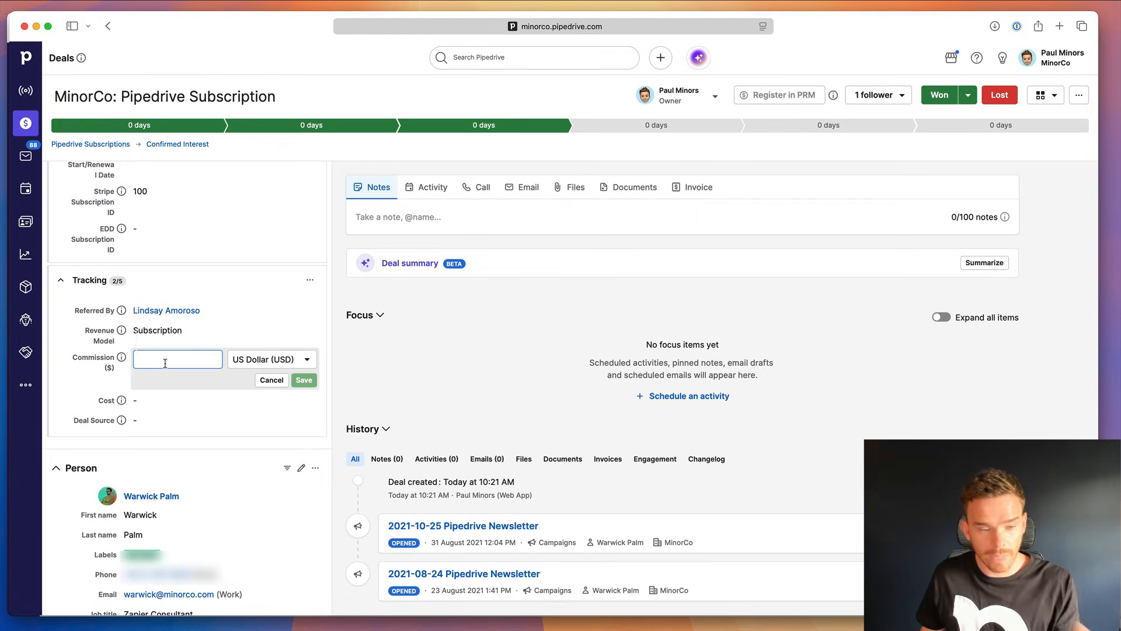
text(500)
key(Return)
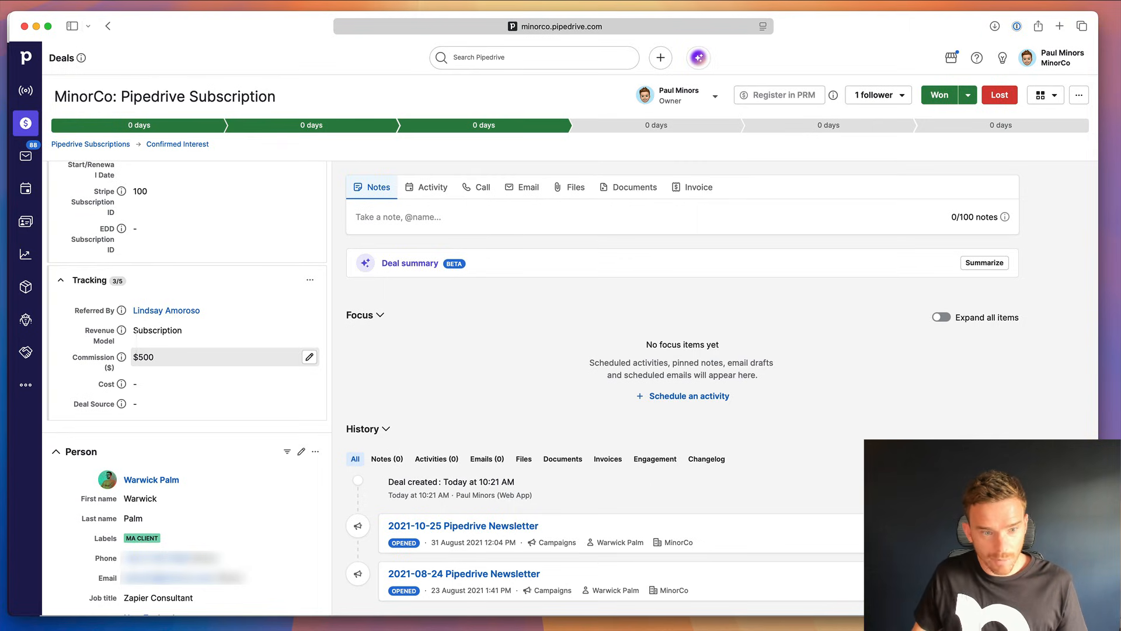
click(168, 384)
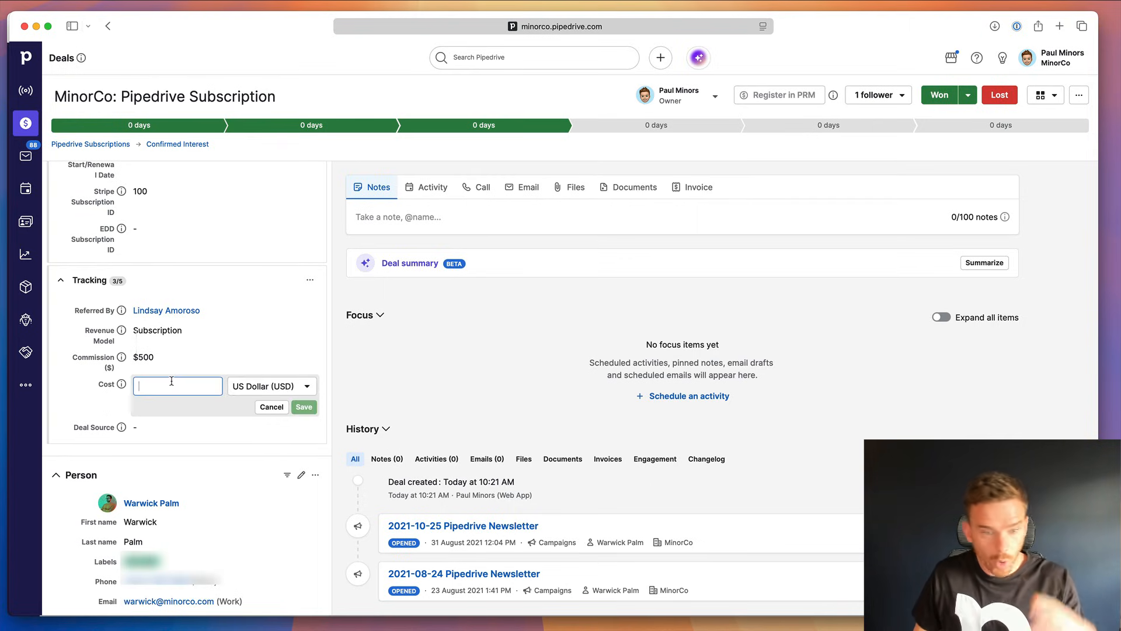
text(1000)
key(Return)
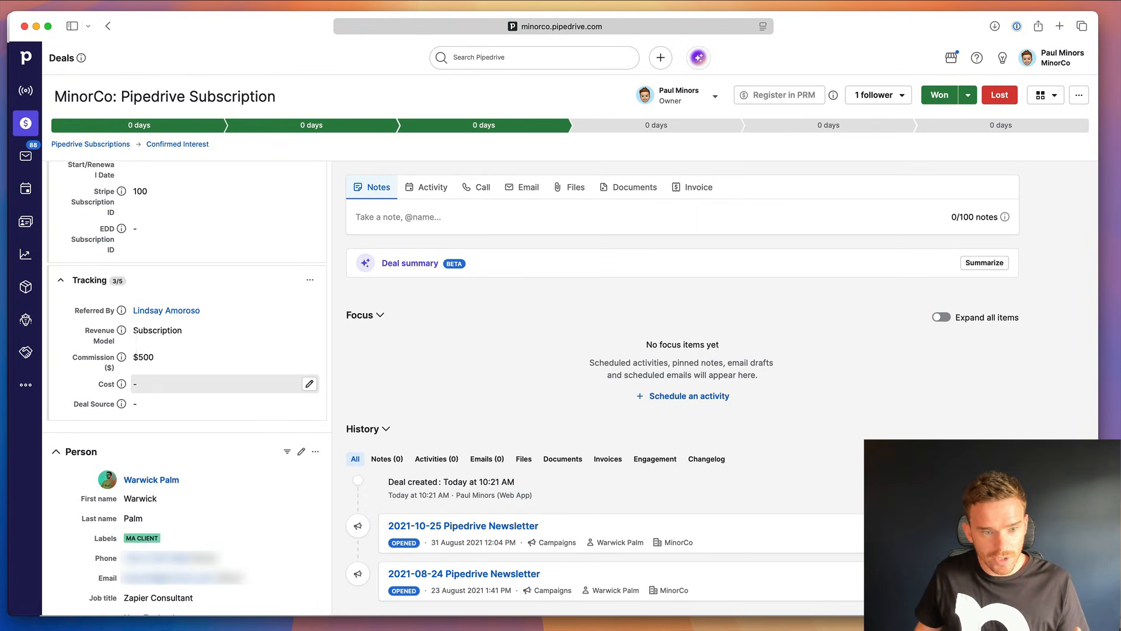
Set the Deal Source in the Tracking group to YouTube and save it.
click(168, 404)
click(173, 408)
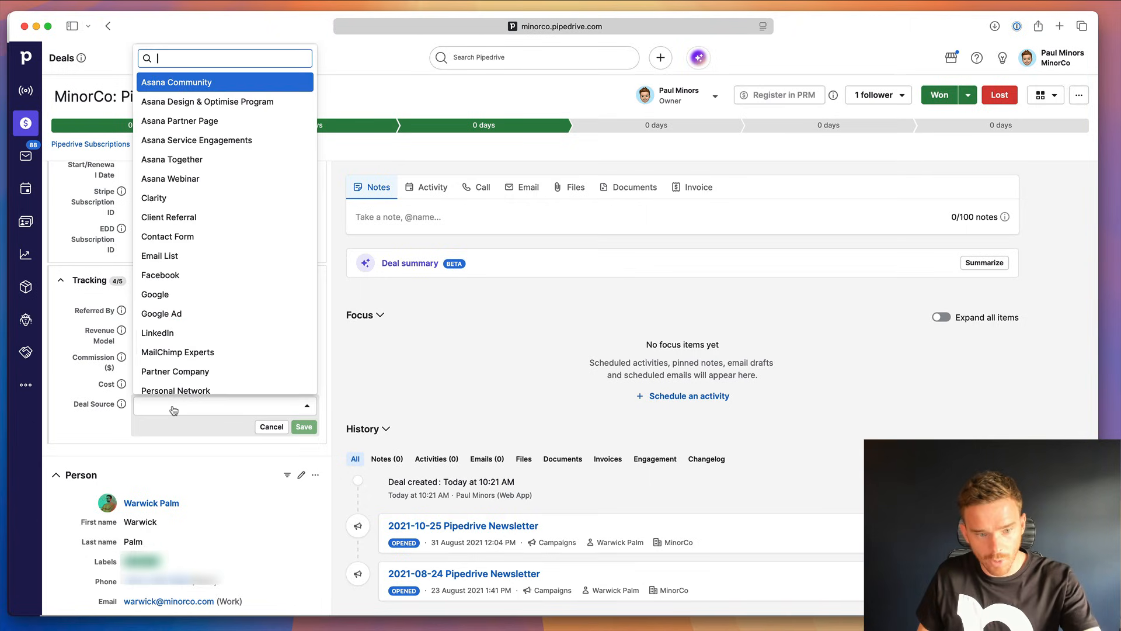
text(sou)
key(BackSpace)
key(BackSpace)
key(BackSpace)
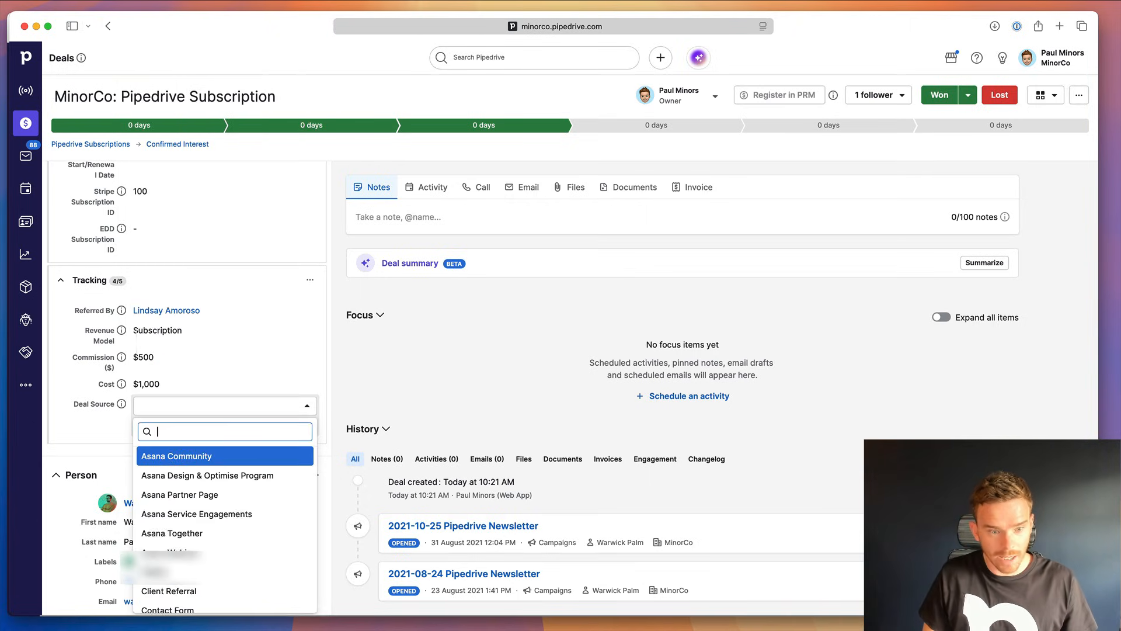
text(you)
key(Return)
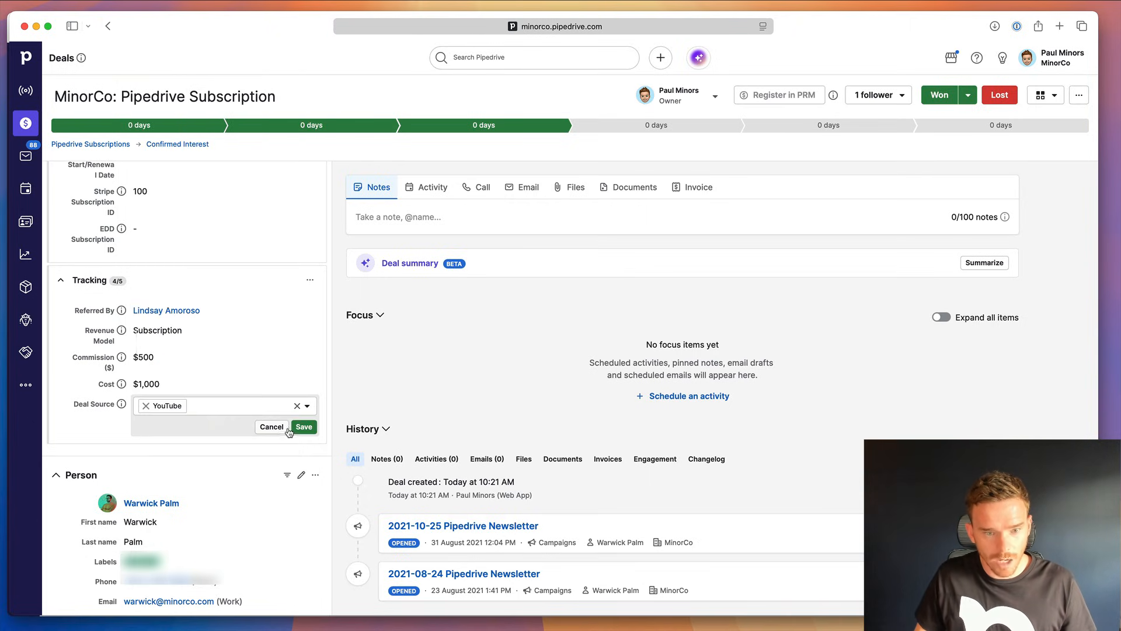
click(303, 430)
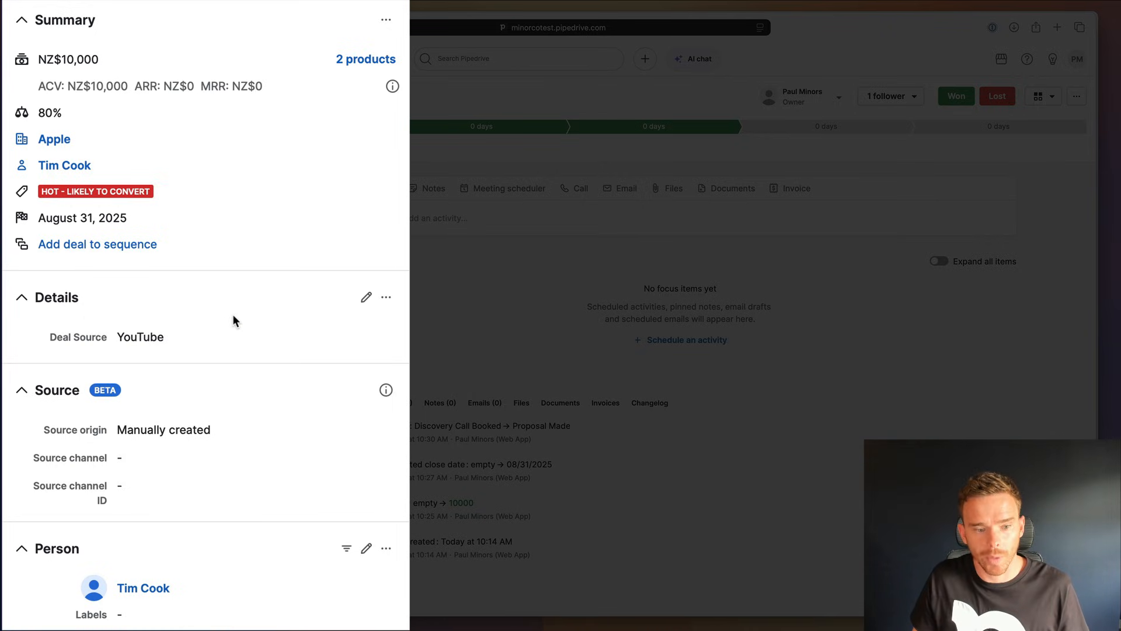
Examine the Person and Organization fields shown in the Apple Website Redesign deal.
scroll(231, 315, down, 7)
scroll(230, 316, up, 1)
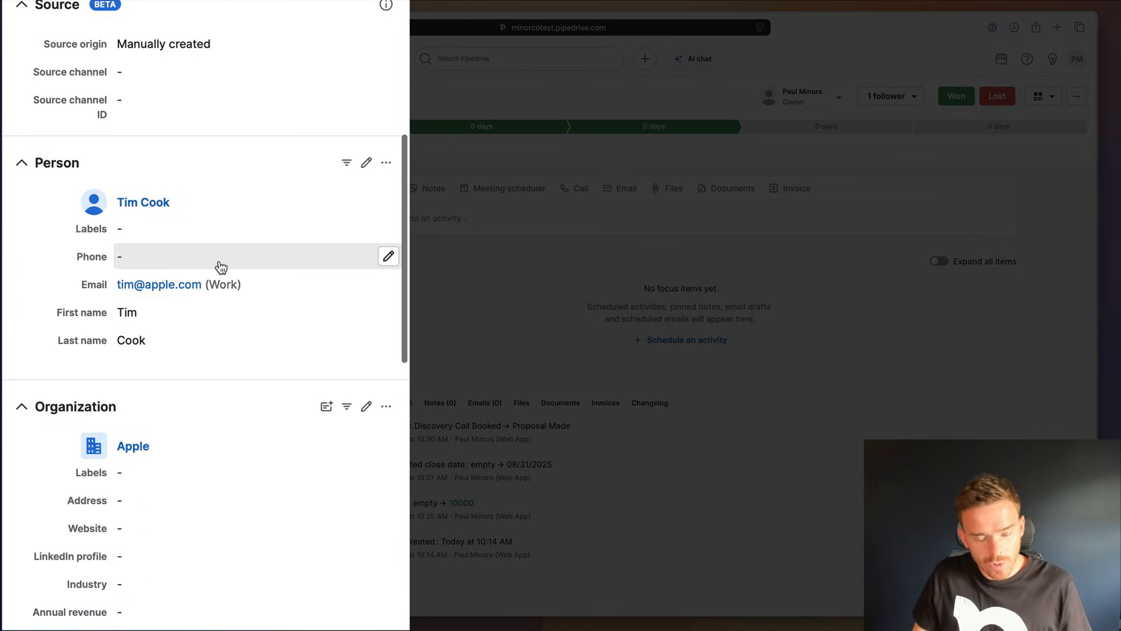
scroll(278, 270, down, 4)
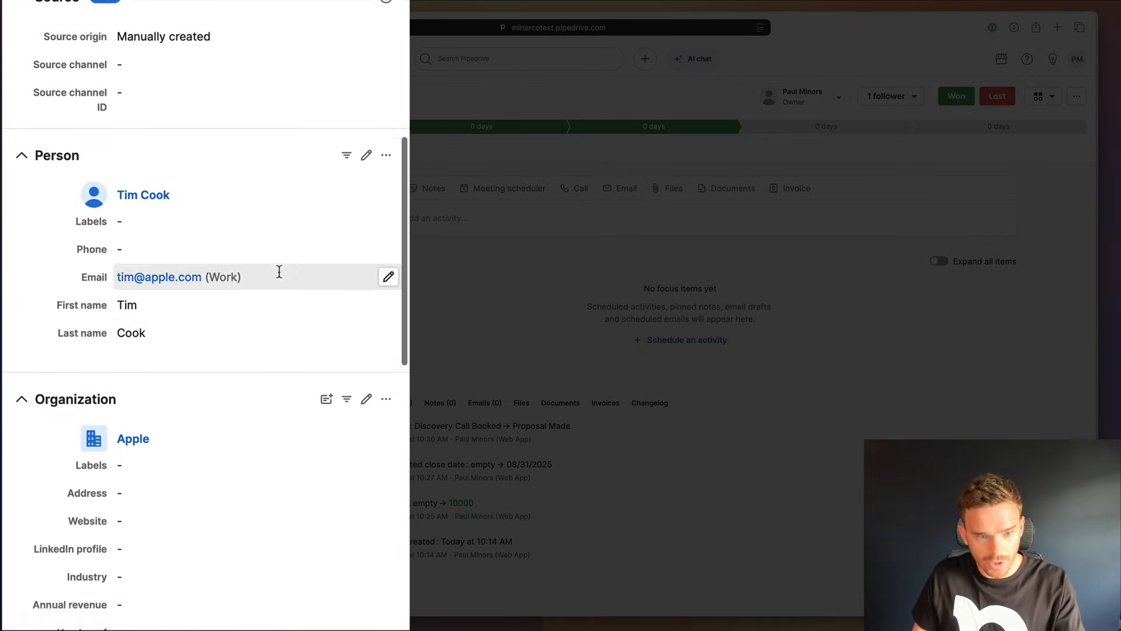
scroll(227, 429, up, 2)
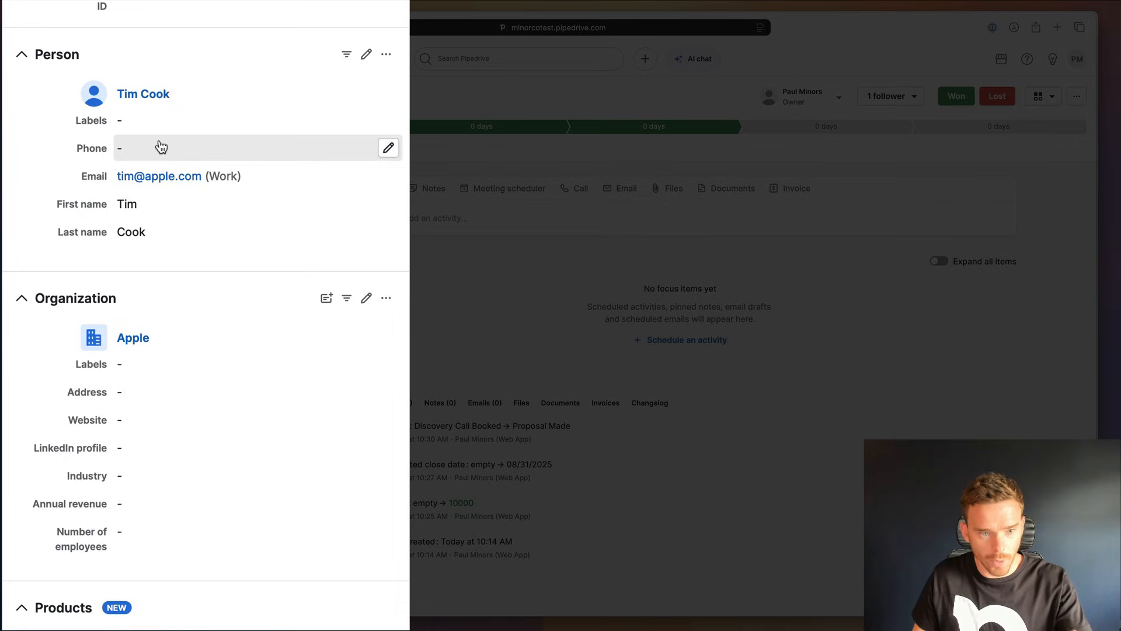
scroll(219, 388, down, 1)
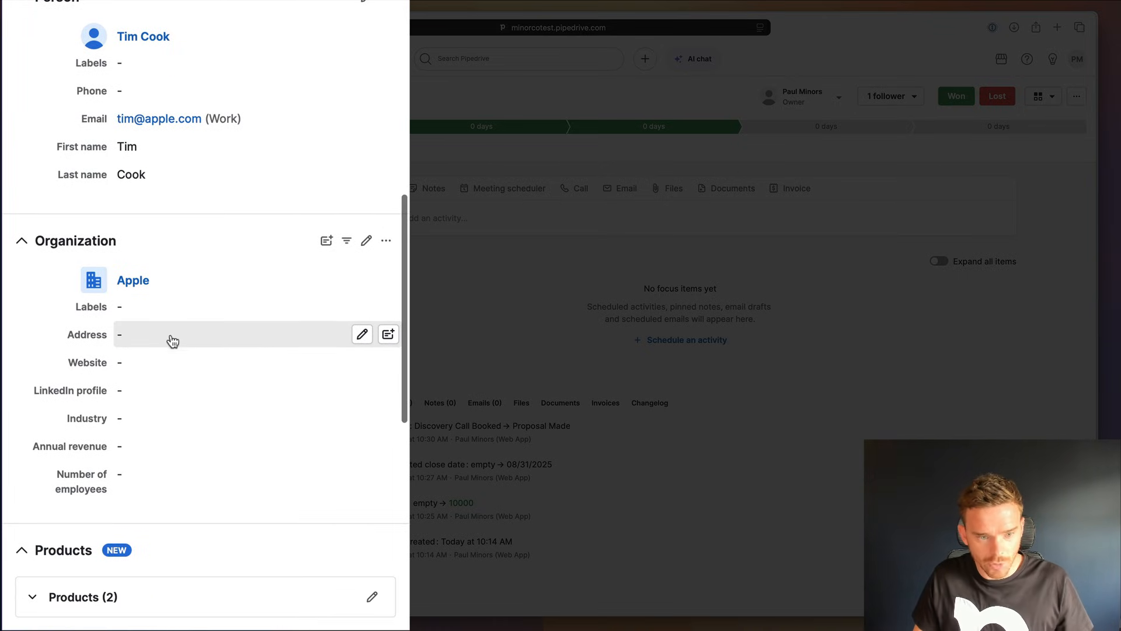
scroll(222, 407, up, 1)
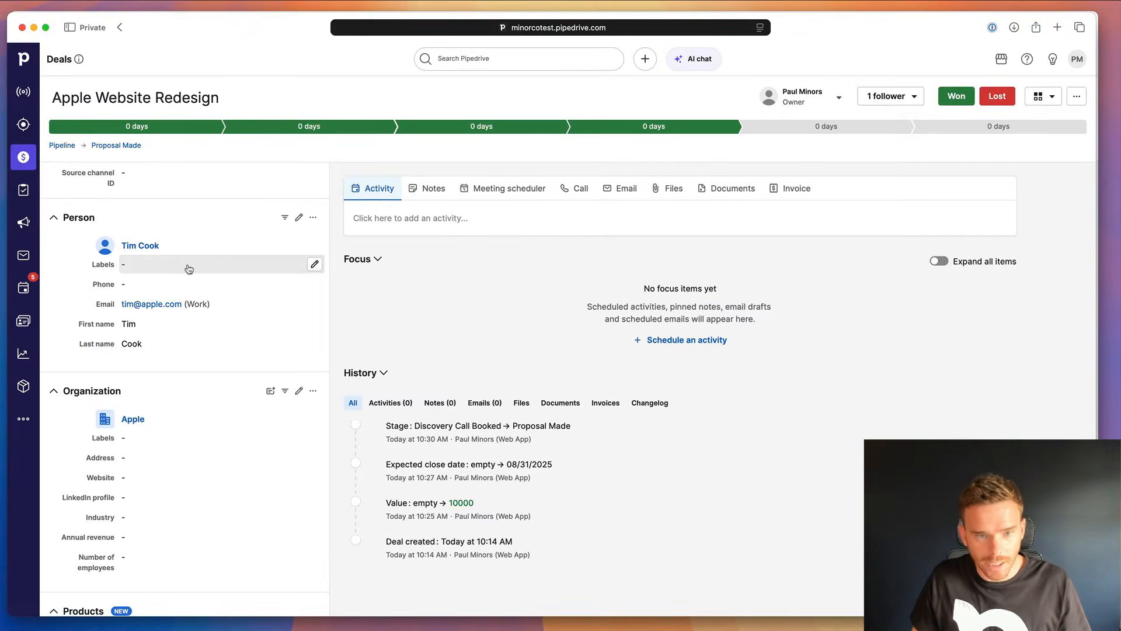
Add a custom person field named Job Title with the Text type, save it, and finish customizing the Person fields.
click(313, 217)
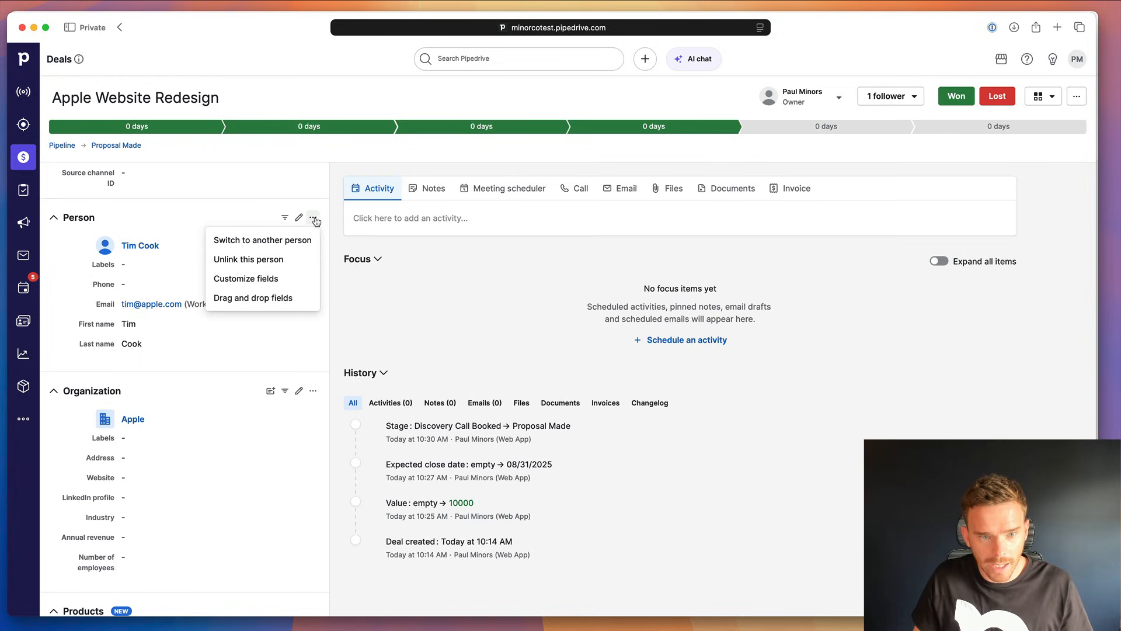
click(267, 276)
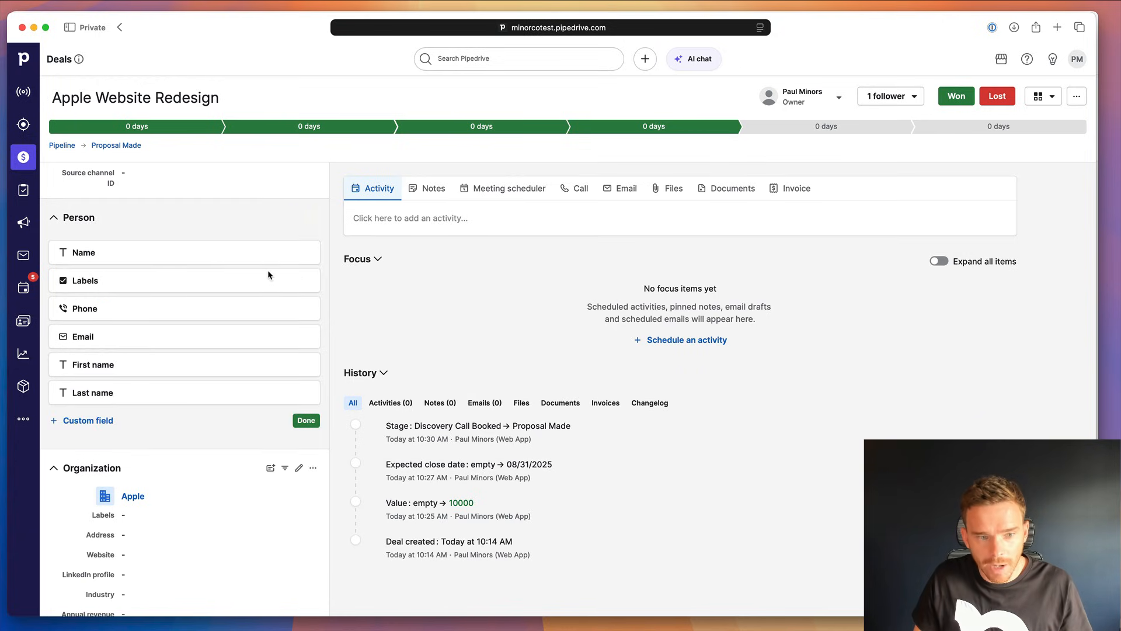
click(94, 421)
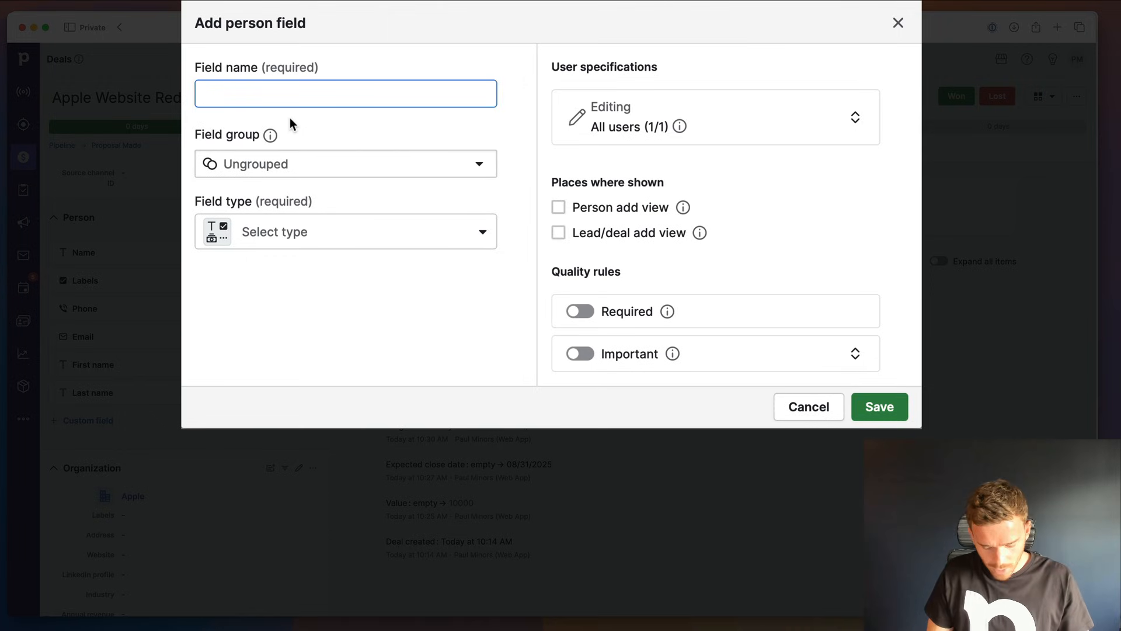
text(Job title)
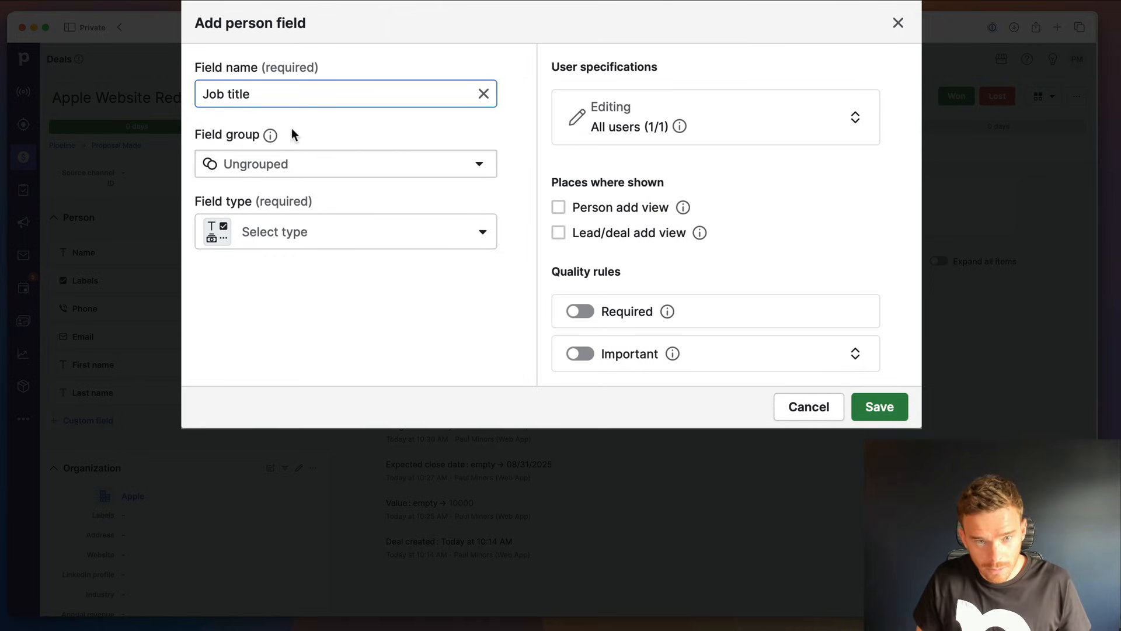
key(alt+BackSpace)
text(Title)
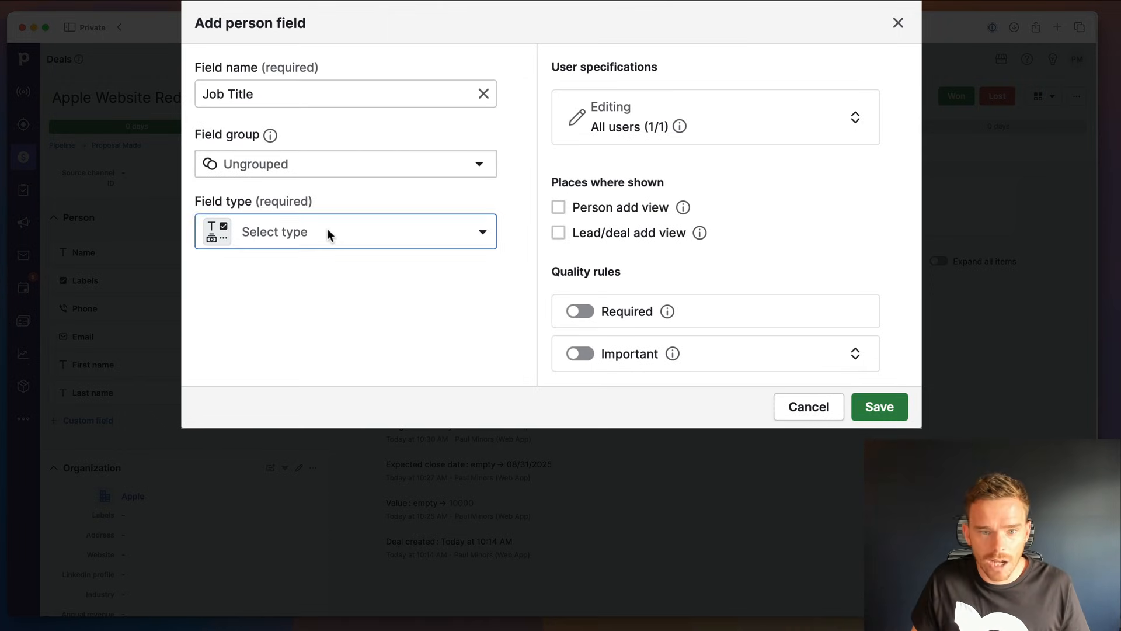
click(327, 230)
click(315, 328)
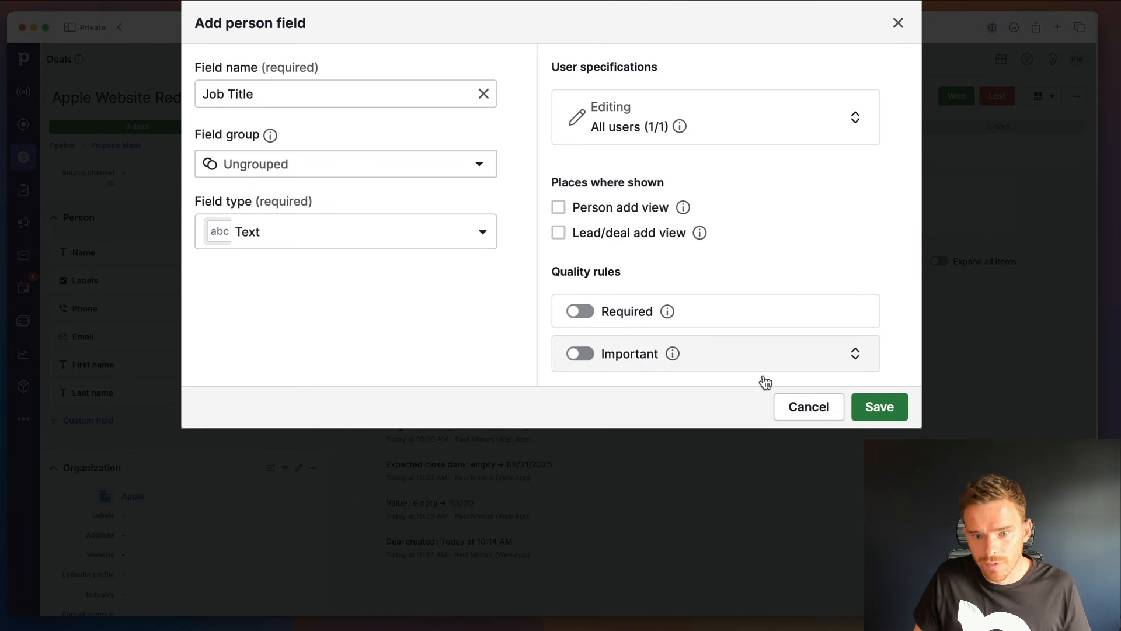
click(873, 412)
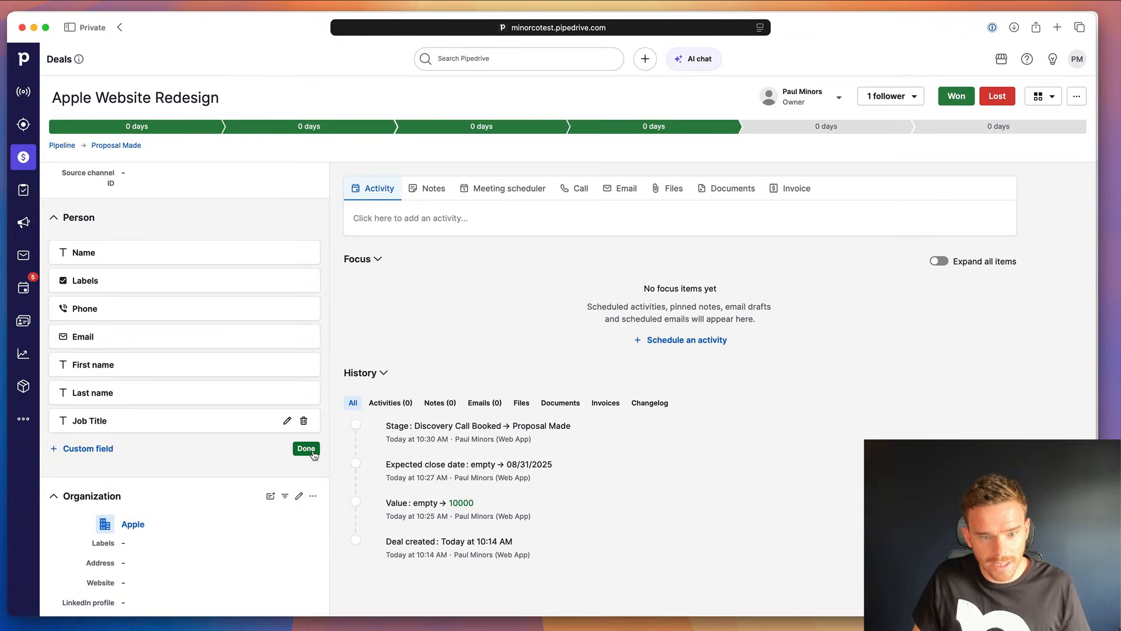
click(313, 453)
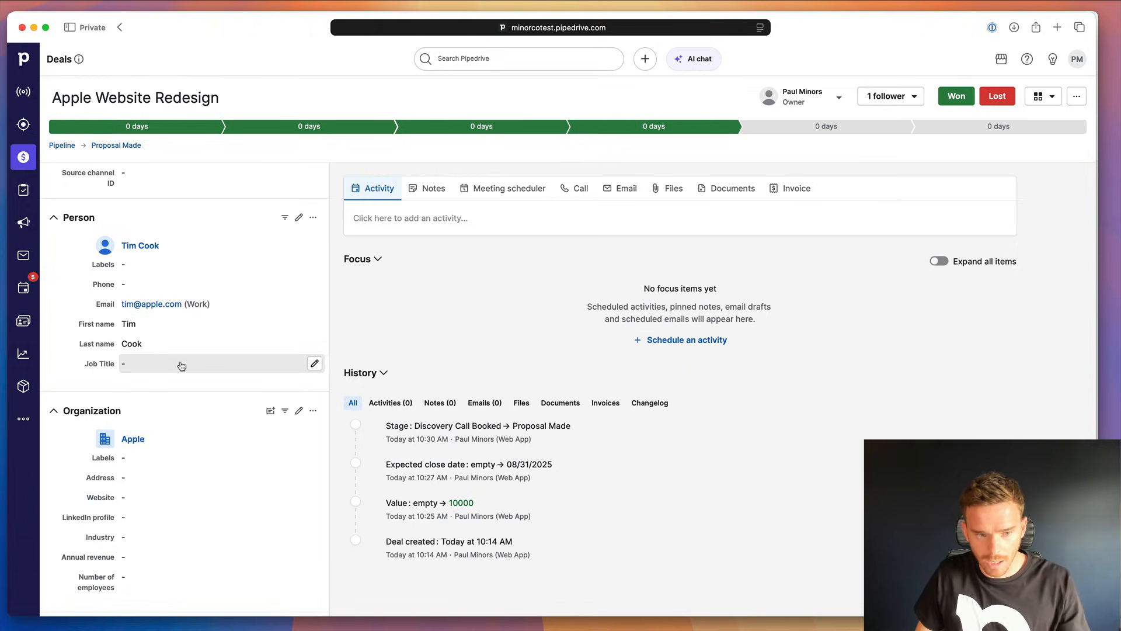
Set the deal contact's Job Title to CEO and save it.
click(315, 364)
text(CEO)
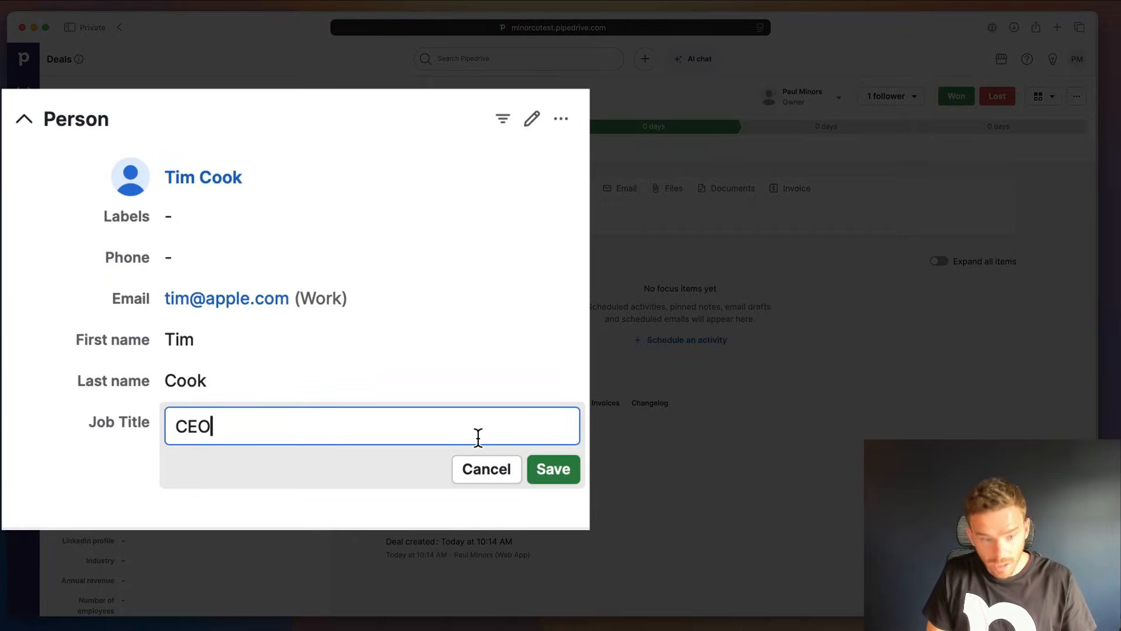
click(543, 470)
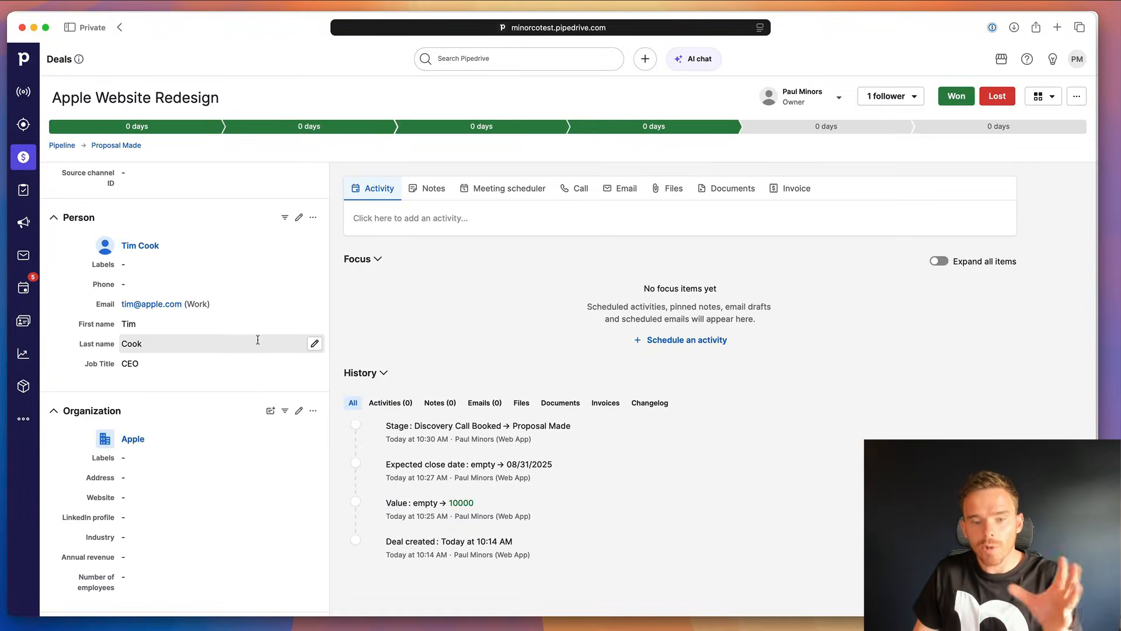
scroll(256, 343, up, 6)
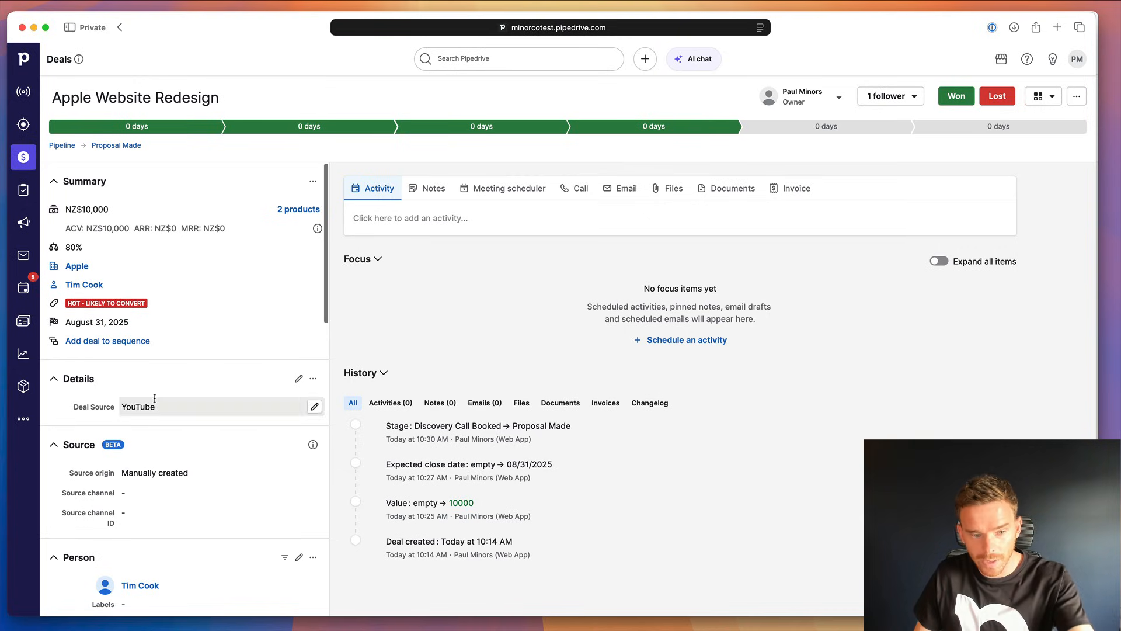
scroll(150, 401, down, 5)
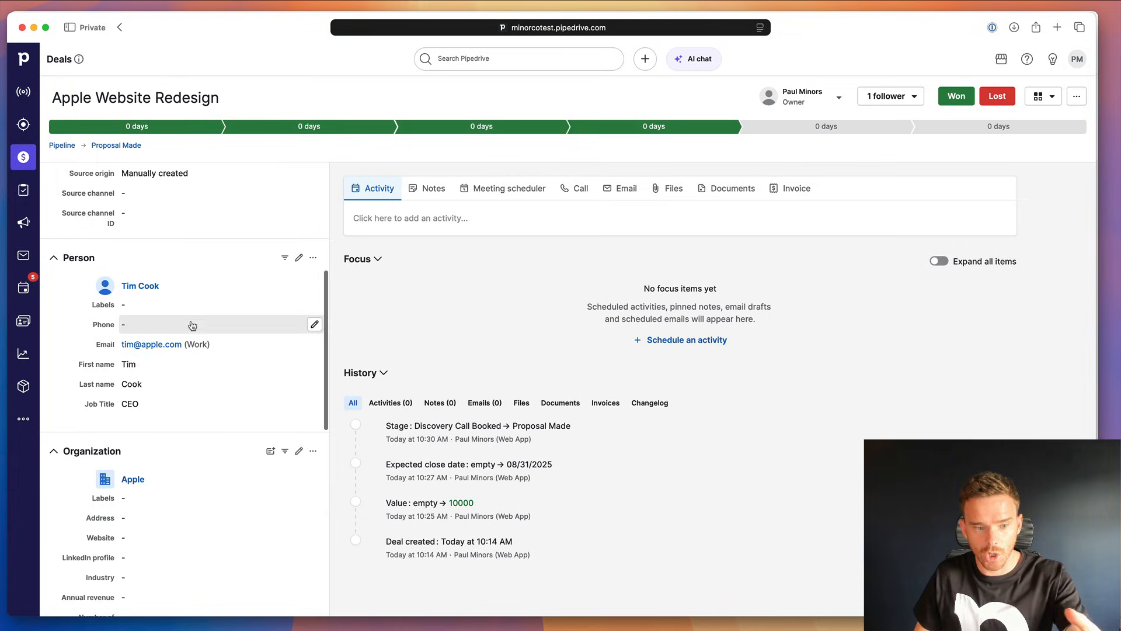
scroll(187, 323, down, 3)
scroll(158, 459, up, 2)
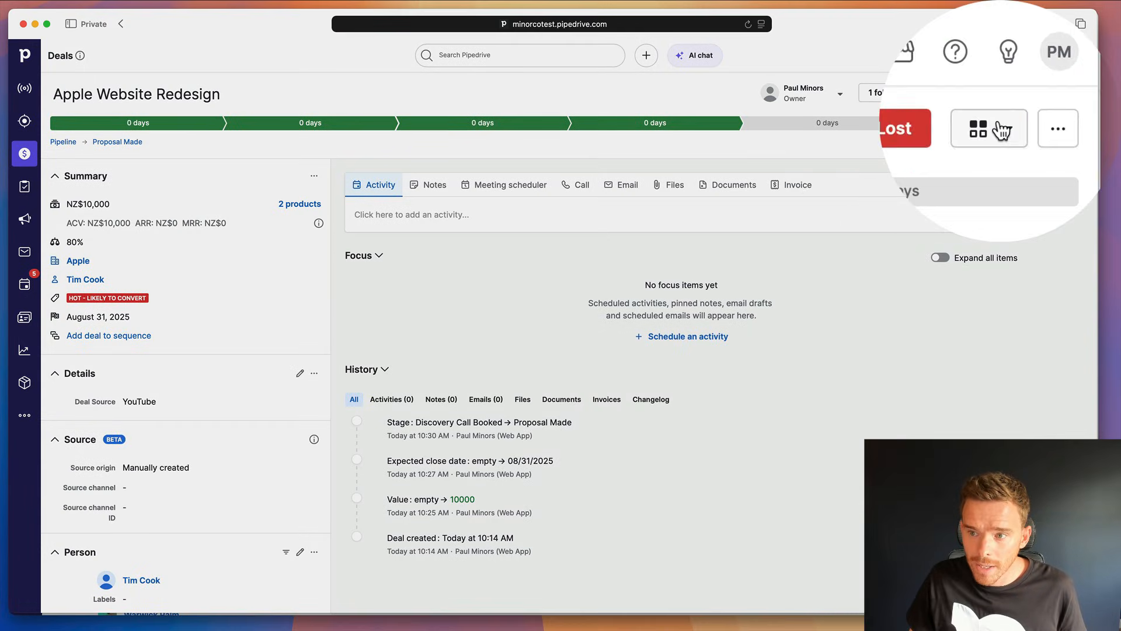
Open the predefined lost reasons in the company settings.
click(1079, 57)
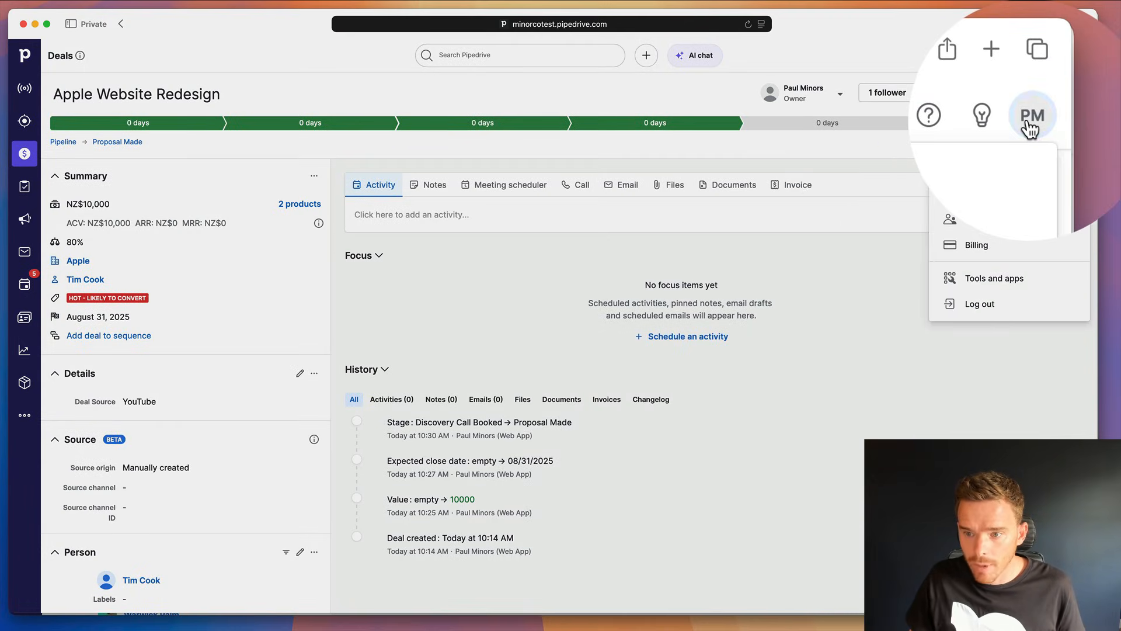
click(984, 193)
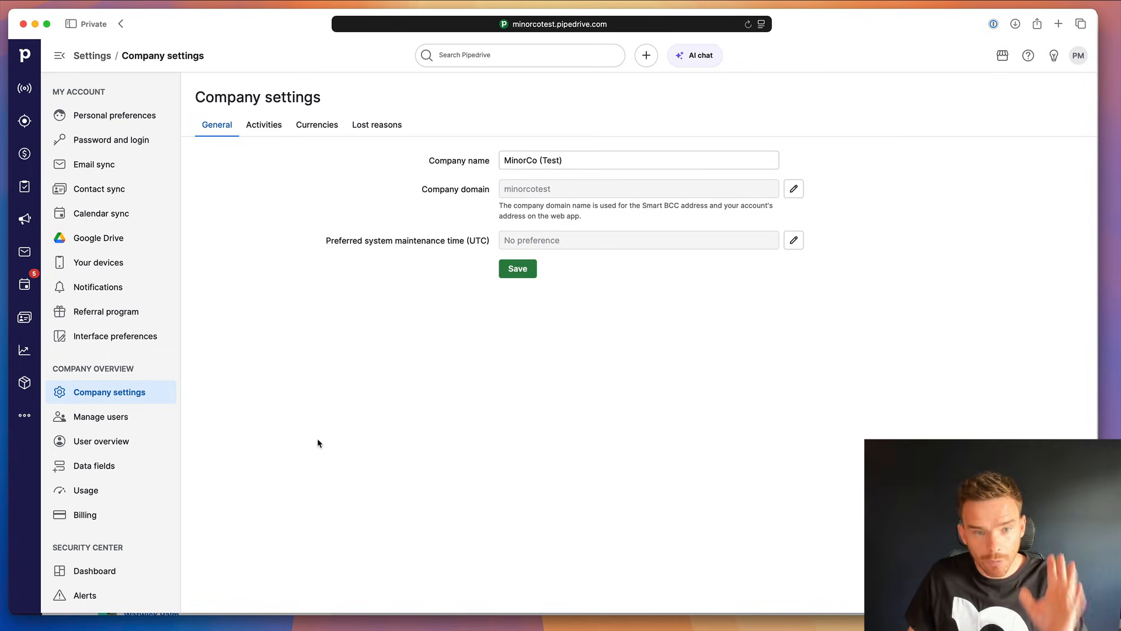
click(384, 133)
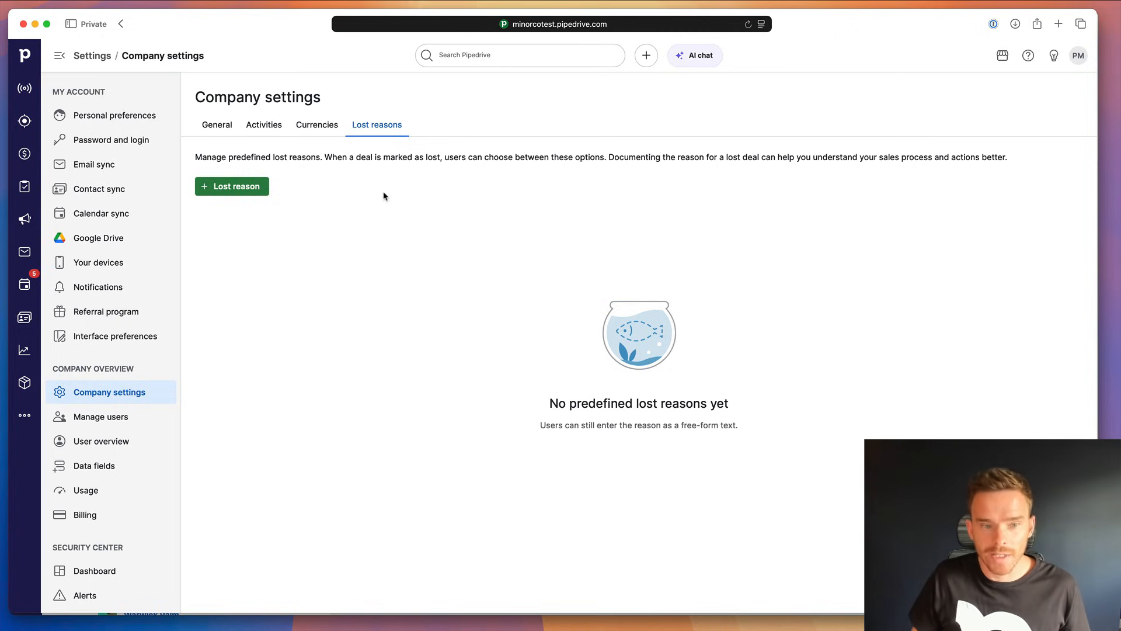
Add and save a predefined lost reason reading "Prospect didn't respond".
click(262, 190)
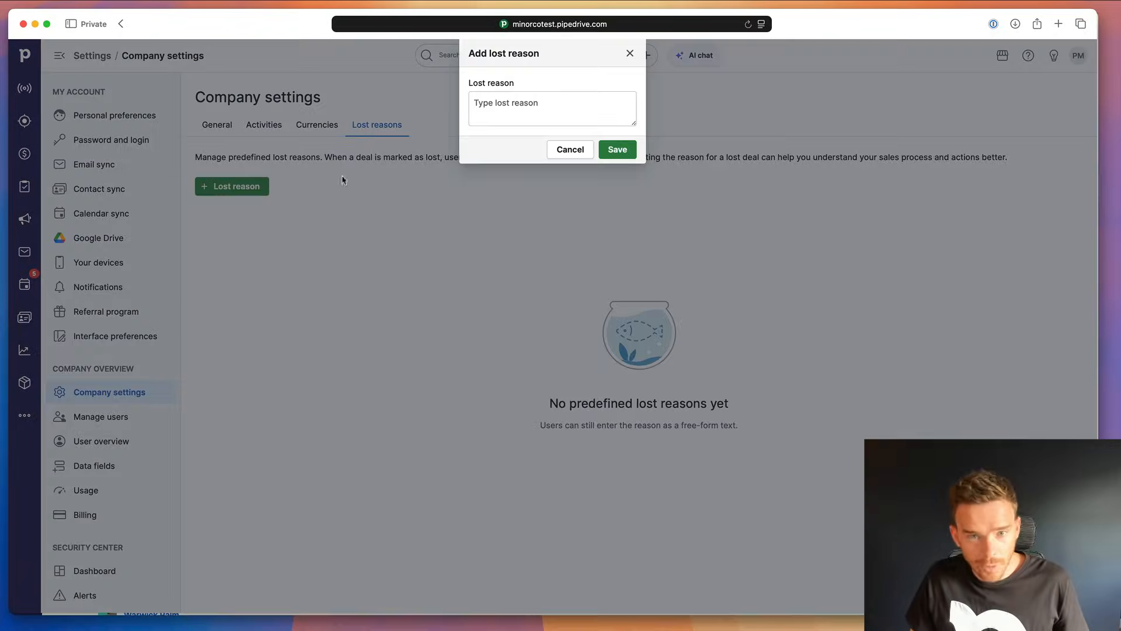
click(538, 103)
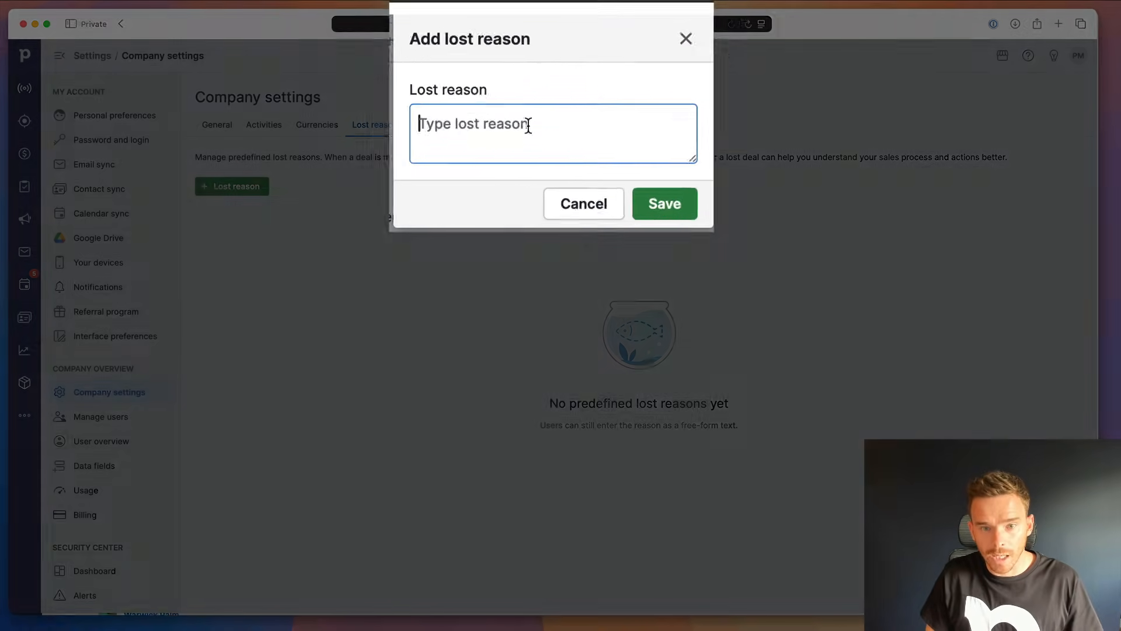
text(Prospect didnt' rea)
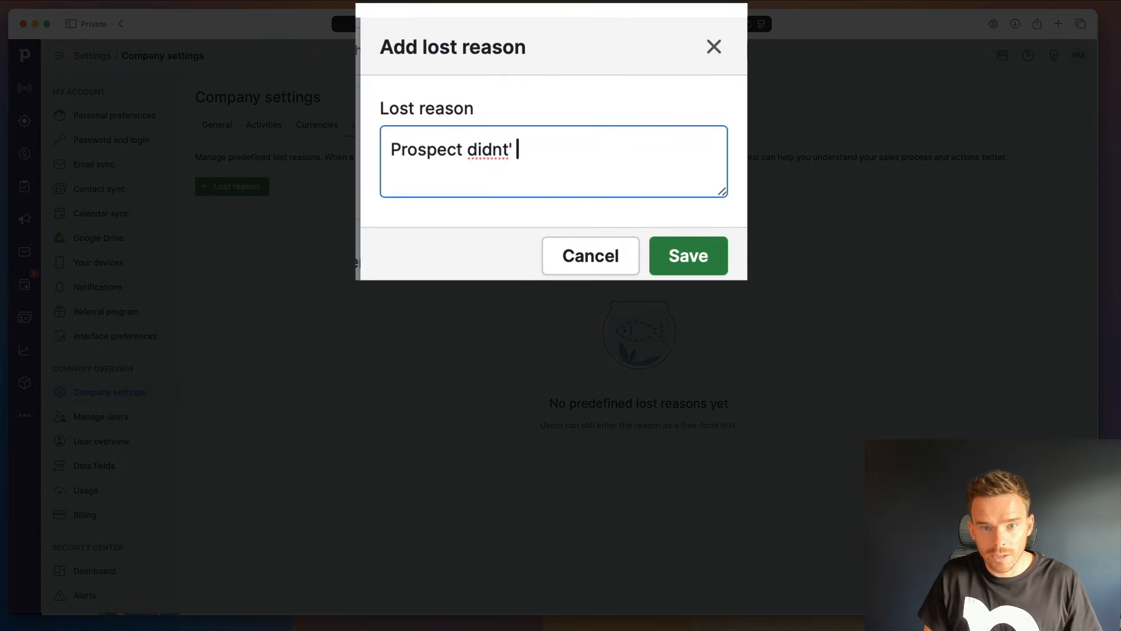
key(BackSpace)
key(BackSpace)
key(BackSpace)
key(BackSpace)
text(re)
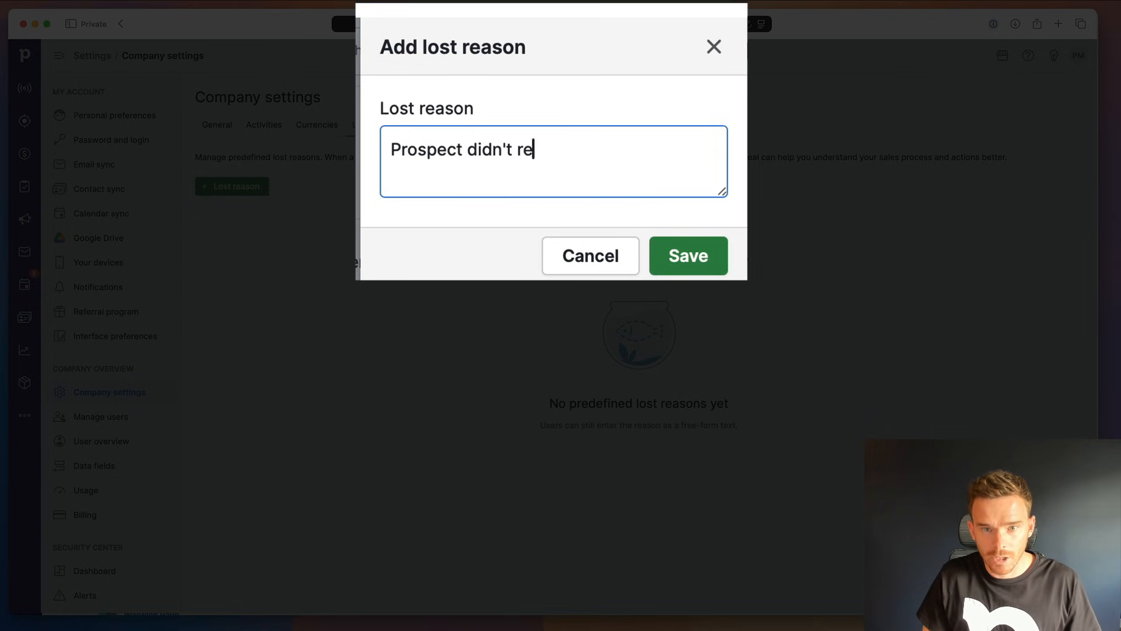
text(spond)
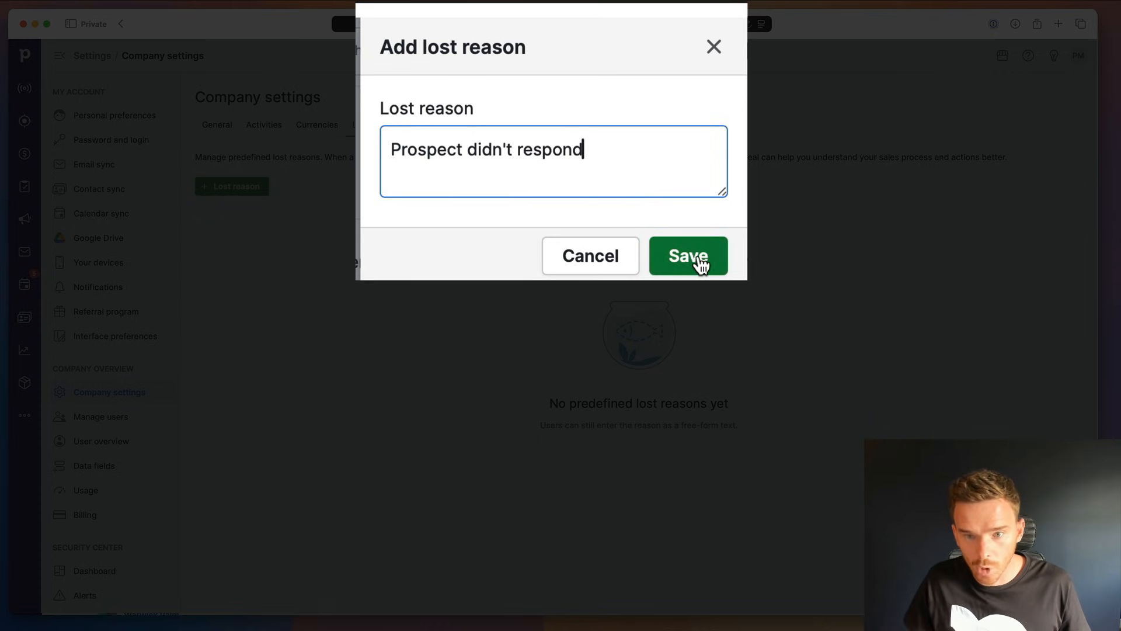
click(696, 260)
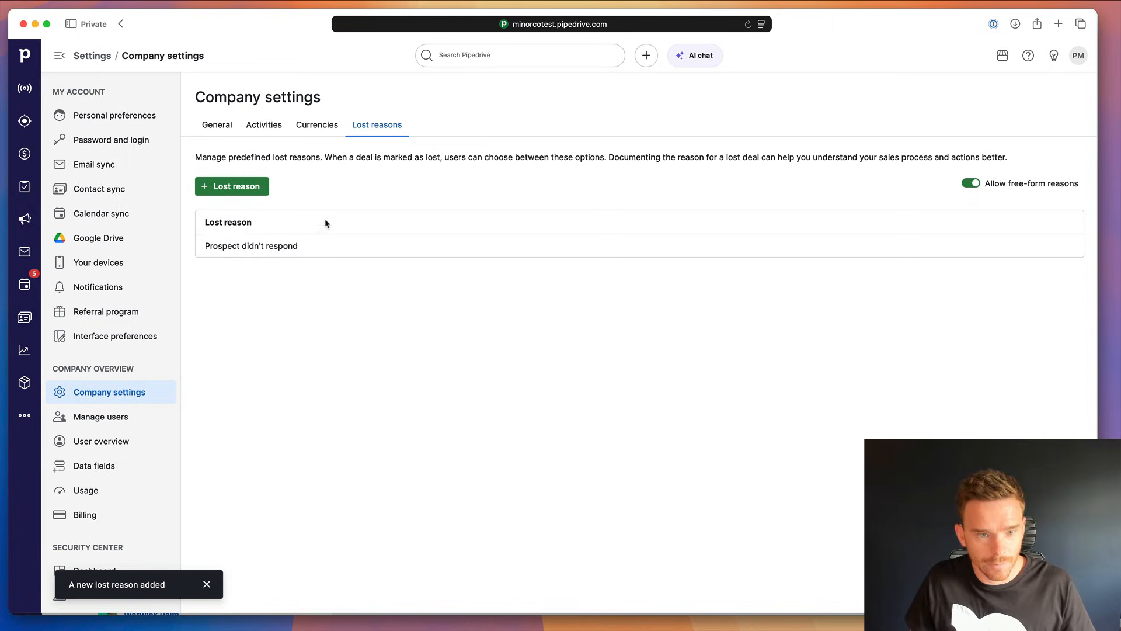
Add and save a second predefined lost reason reading "Not convinced of price/value".
click(242, 186)
click(485, 118)
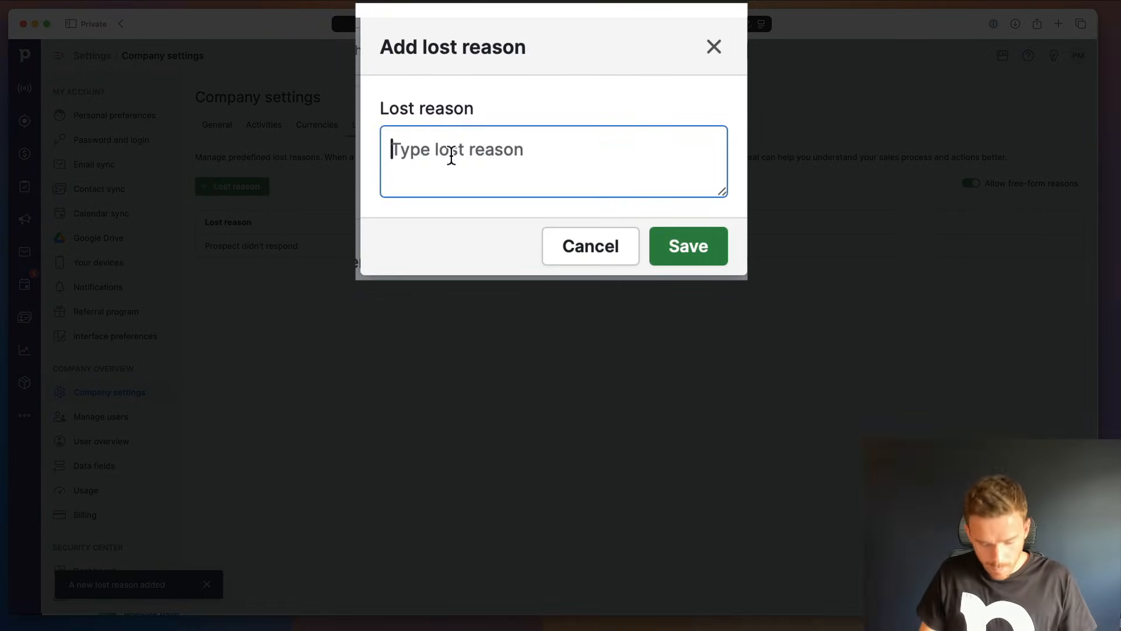
text(Not convicne)
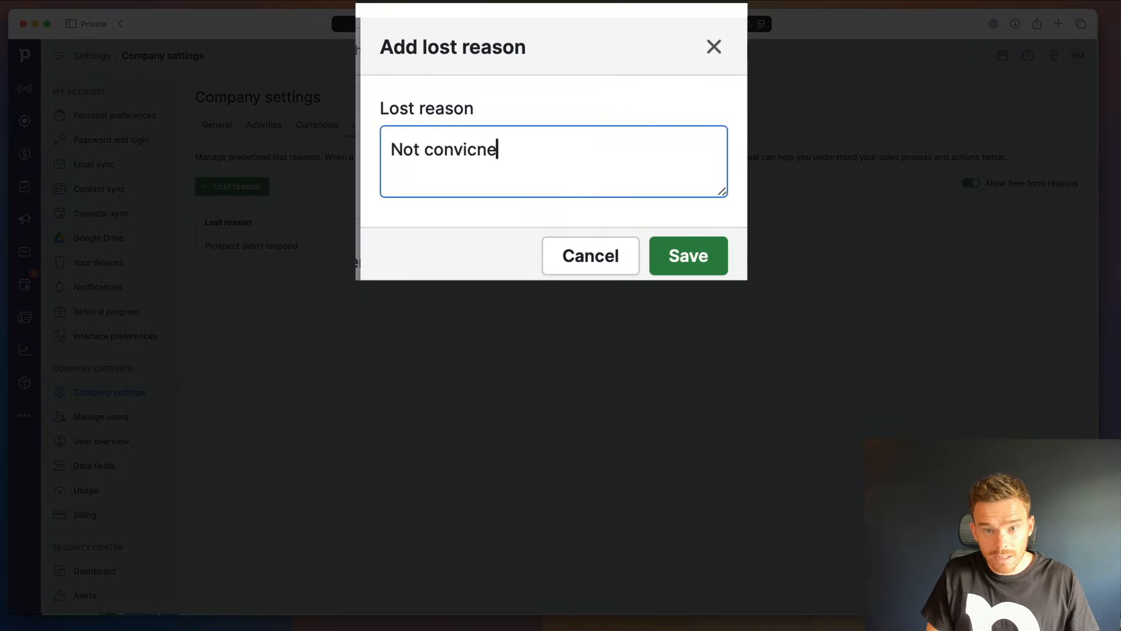
text(d of)
key(BackSpace)
key(BackSpace)
key(BackSpace)
key(BackSpace)
key(BackSpace)
key(BackSpace)
key(BackSpace)
key(BackSpace)
key(BackSpace)
key(BackSpace)
key(BackSpace)
key(BackSpace)
key(BackSpace)
key(BackSpace)
text(convinced of price)
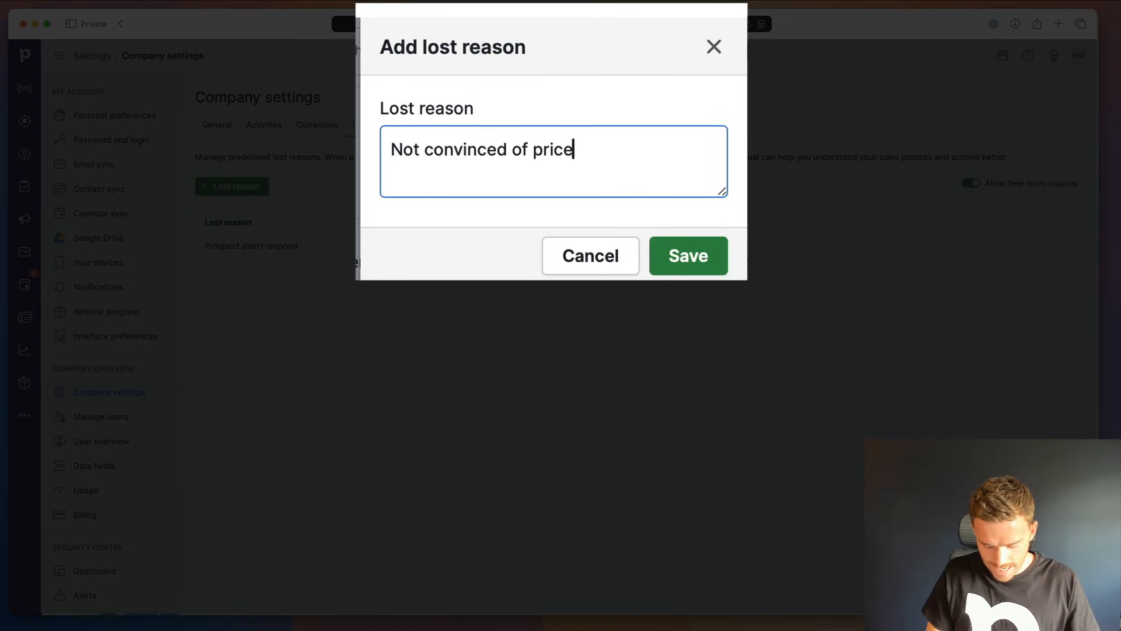
text(/value)
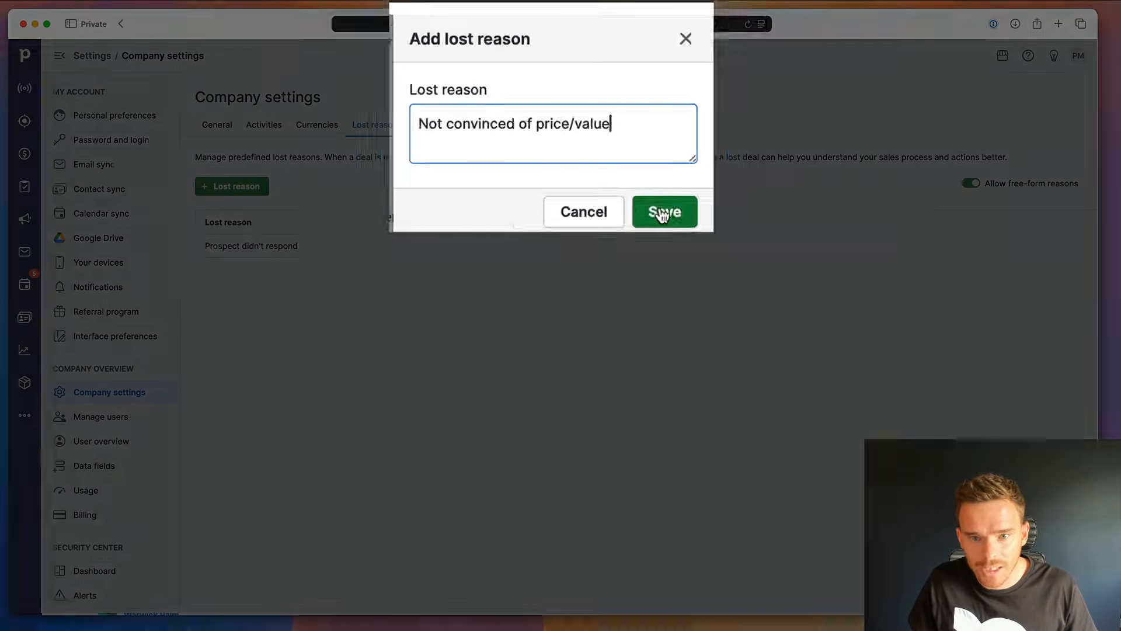
click(663, 214)
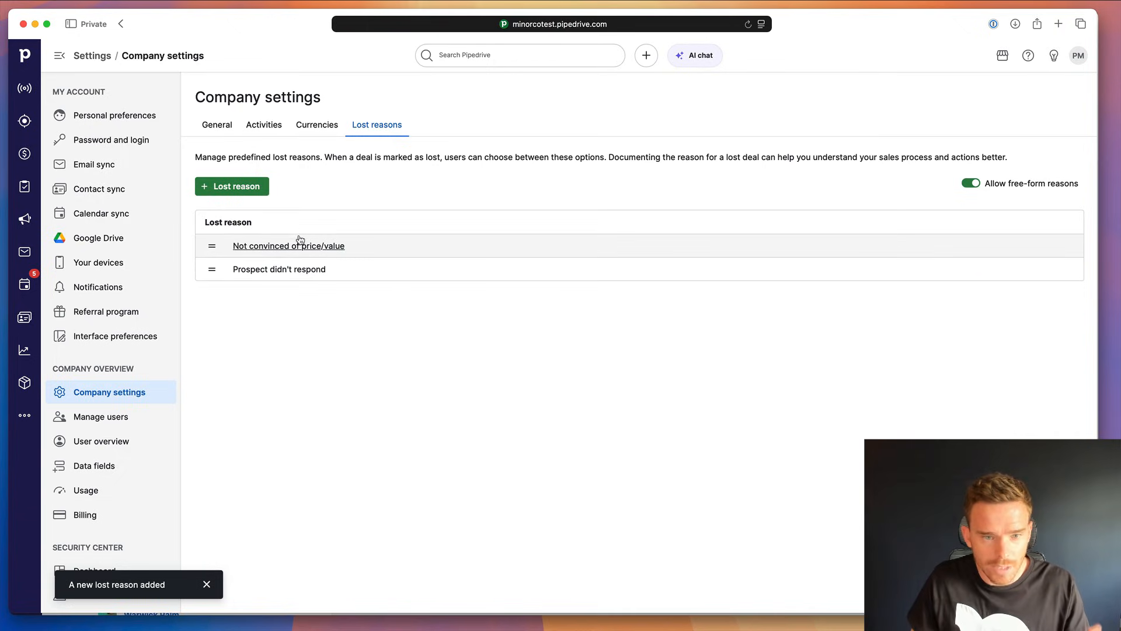
Add and save a third predefined lost reason reading "Went with another option".
click(238, 188)
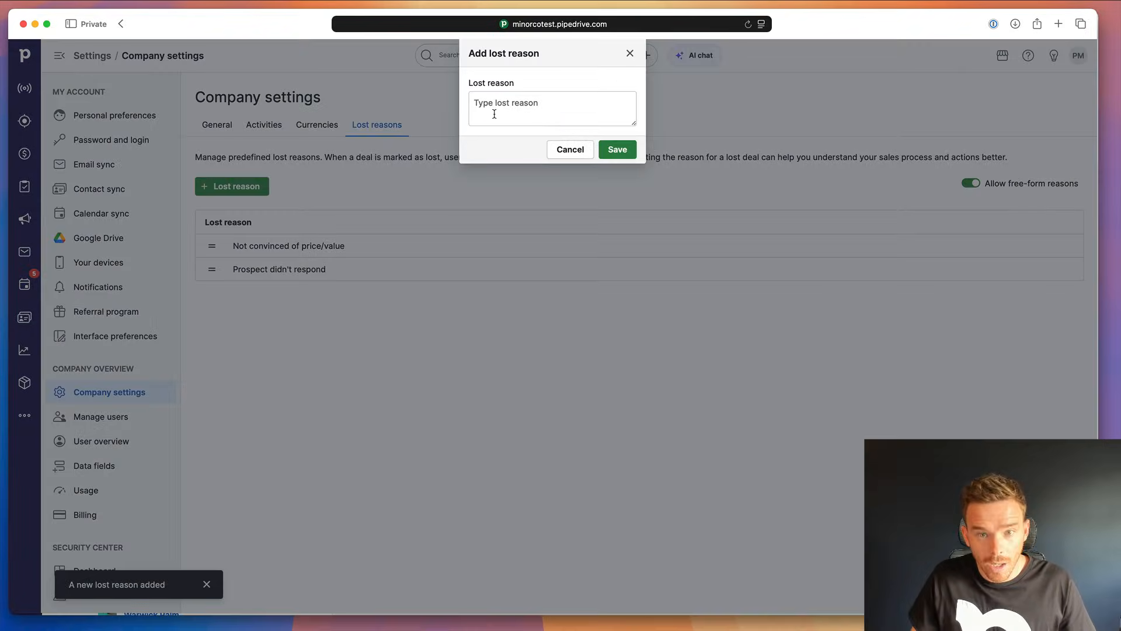
click(494, 114)
text(Went with)
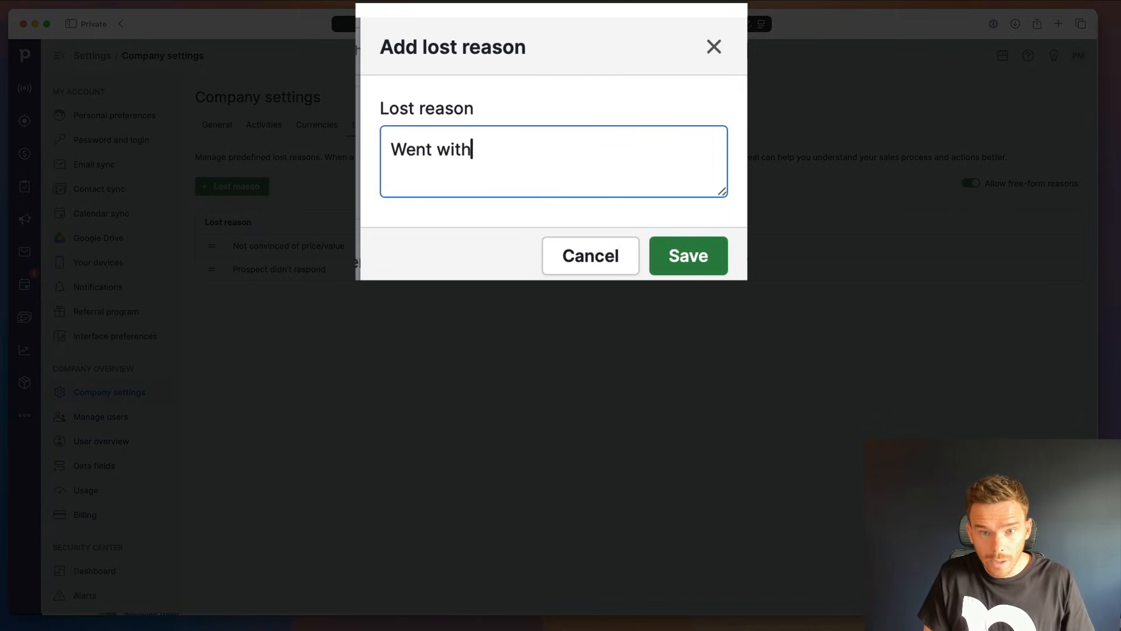
text( another option)
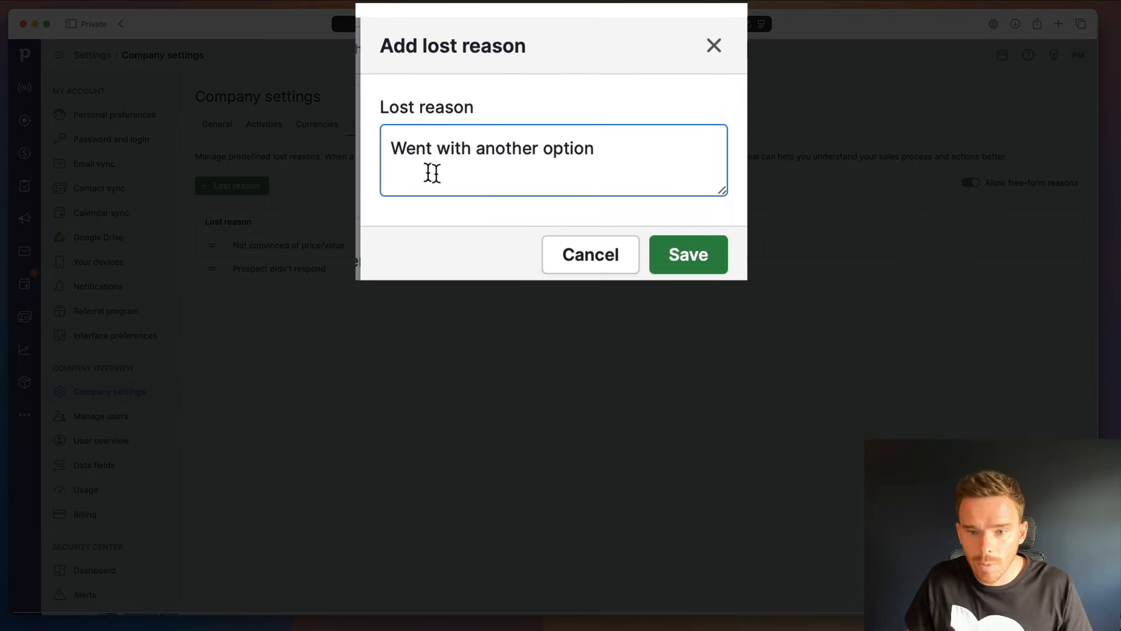
click(692, 257)
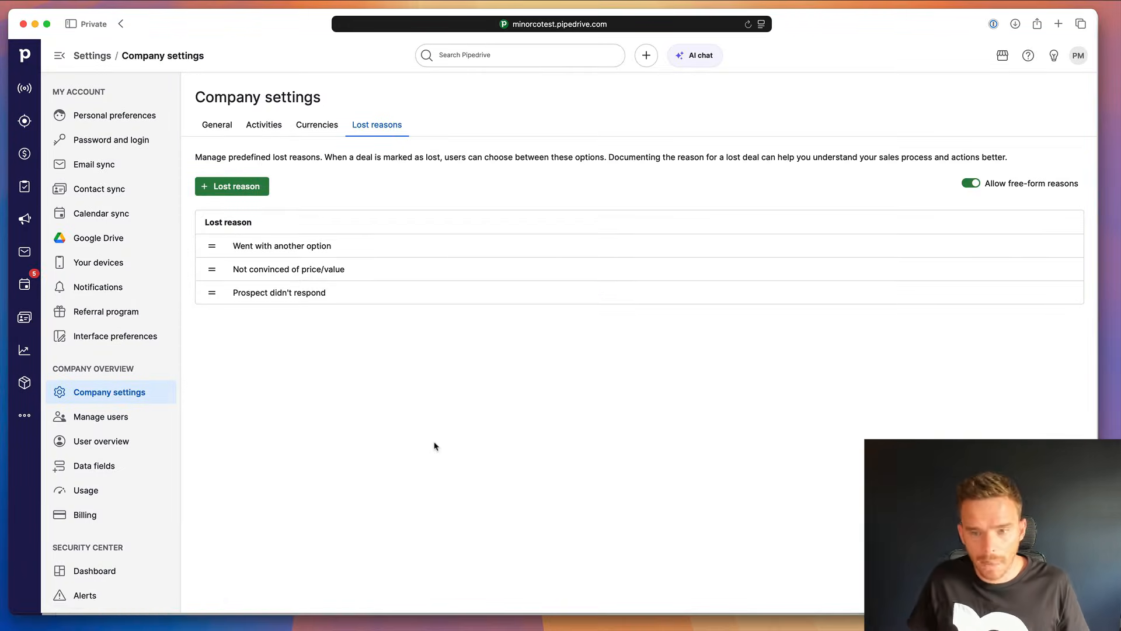
key(super+Tab)
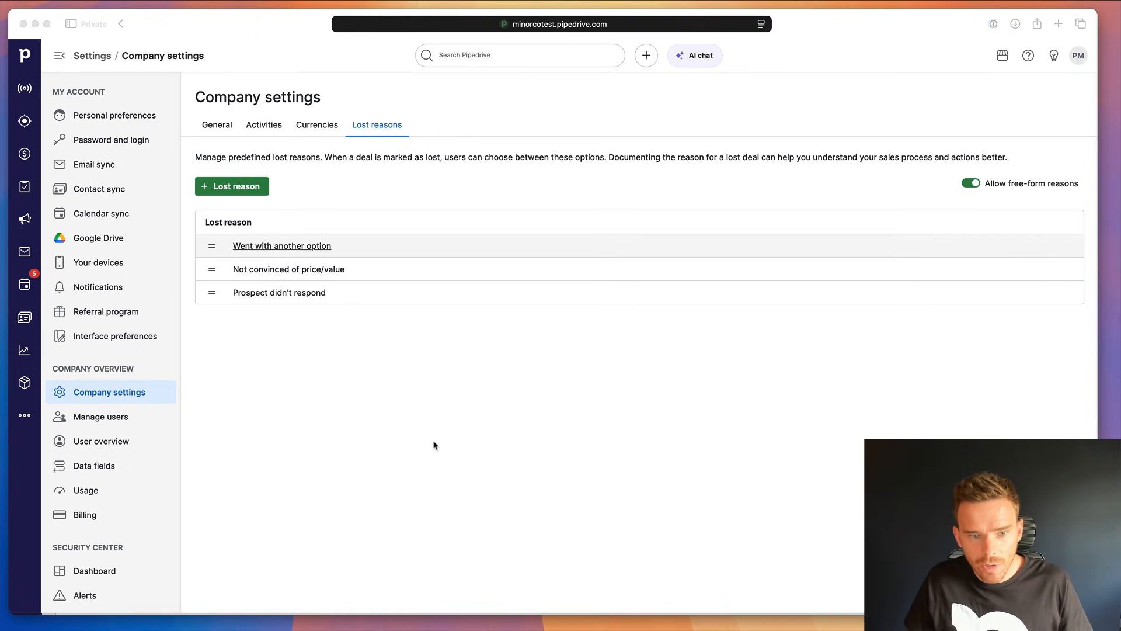
click(412, 364)
key(super+grave)
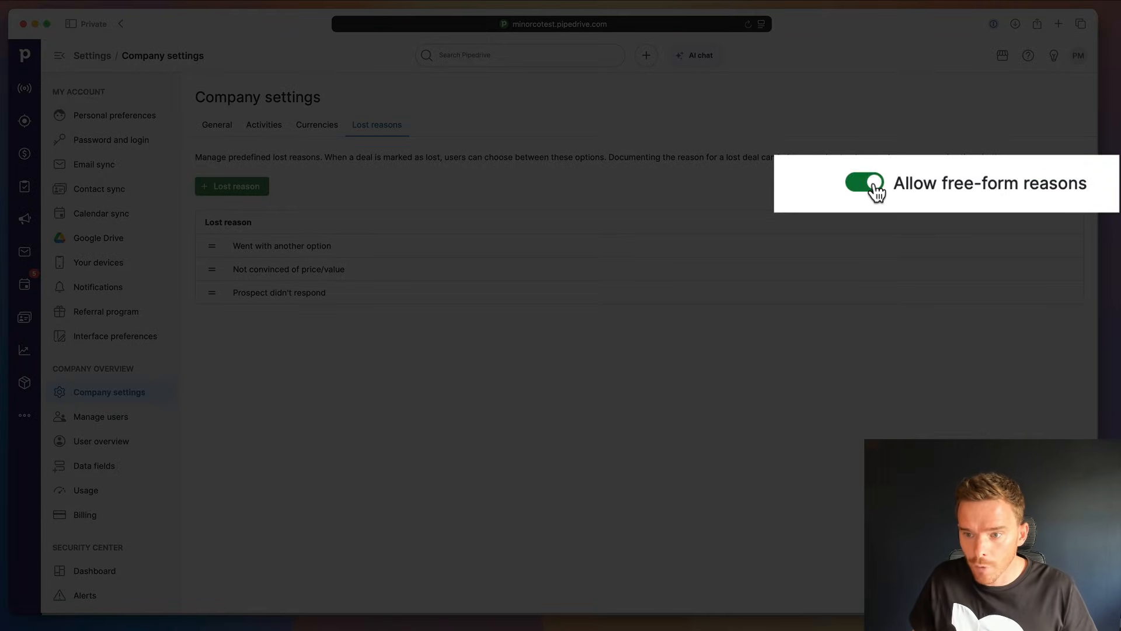
Turn off the option that allows free-form lost reasons.
click(876, 185)
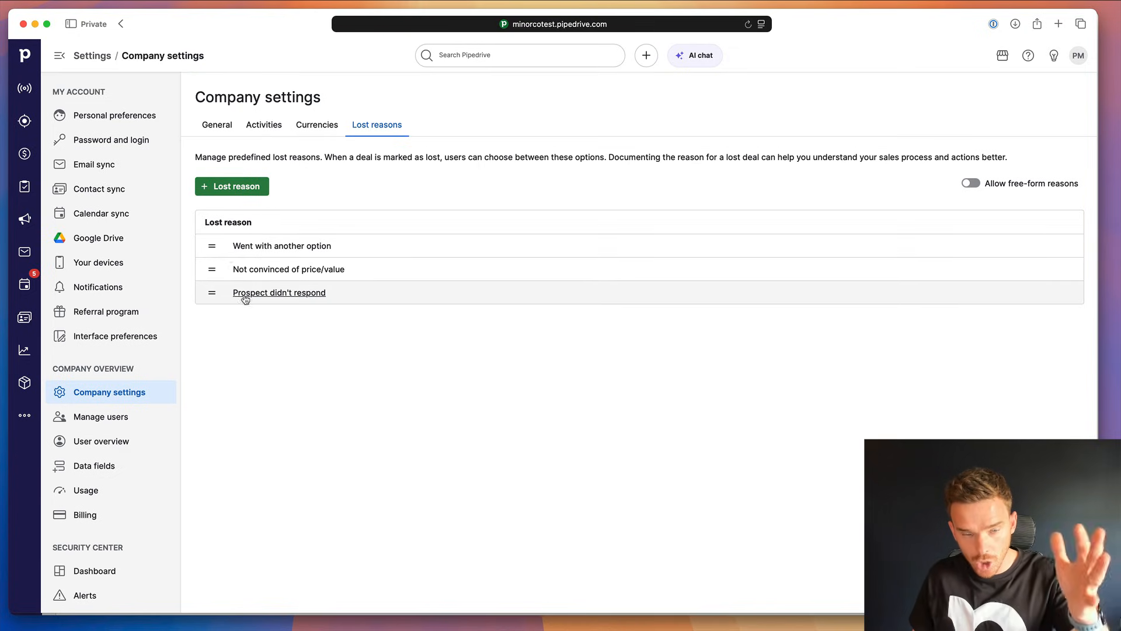
Mark the Apple Website Redesign deal as lost with the reason "Went with another option" and the comment "Went with another agency".
click(451, 61)
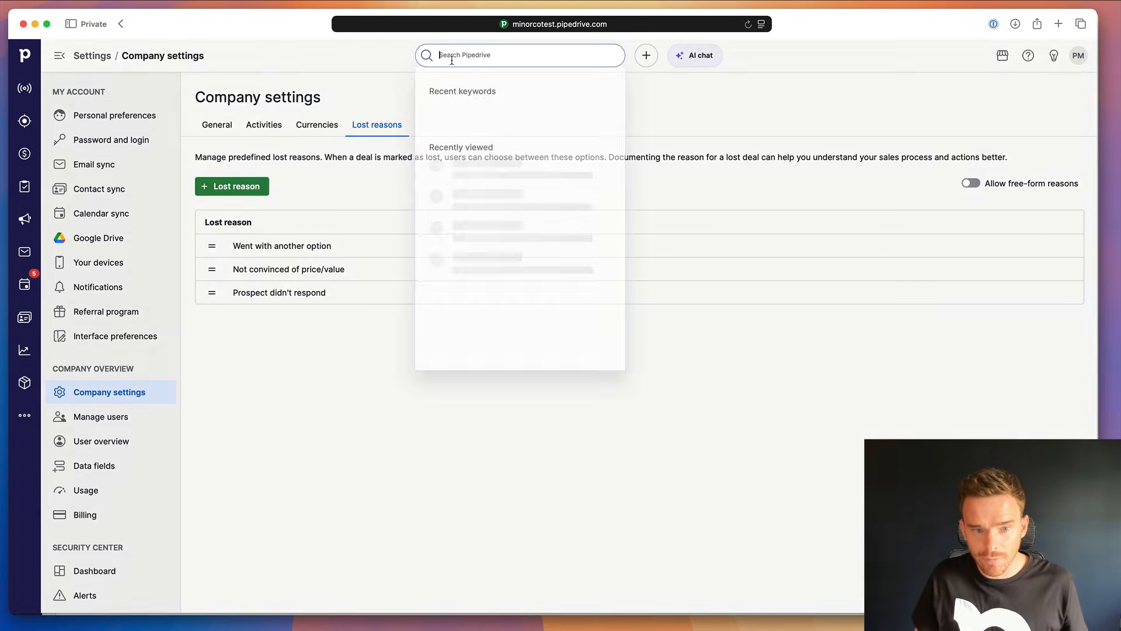
click(507, 206)
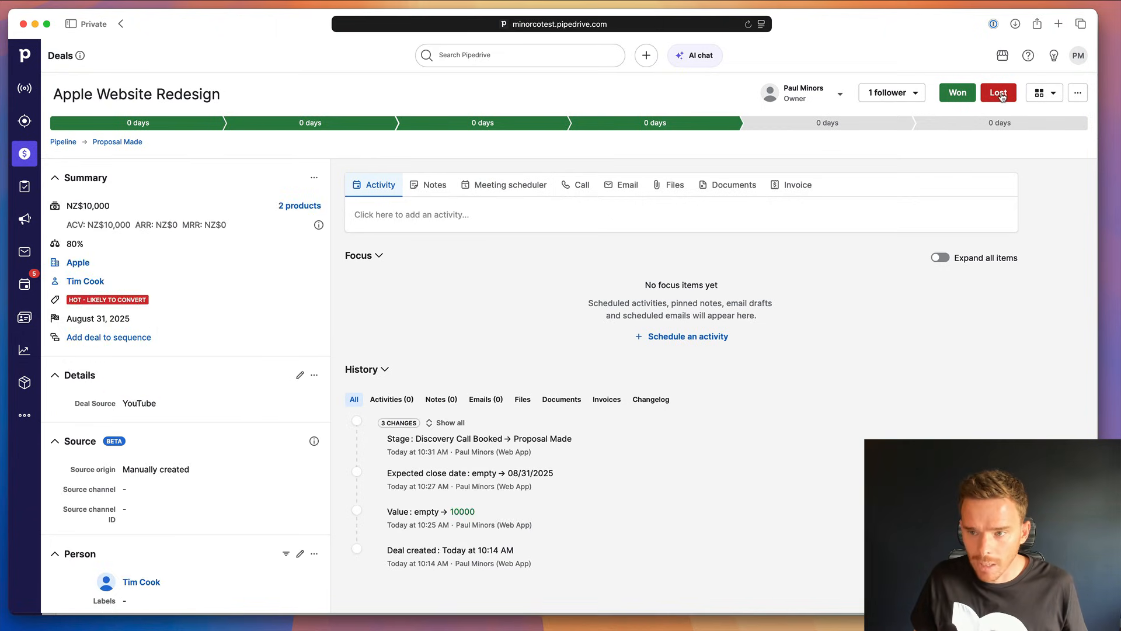
click(1001, 95)
click(565, 100)
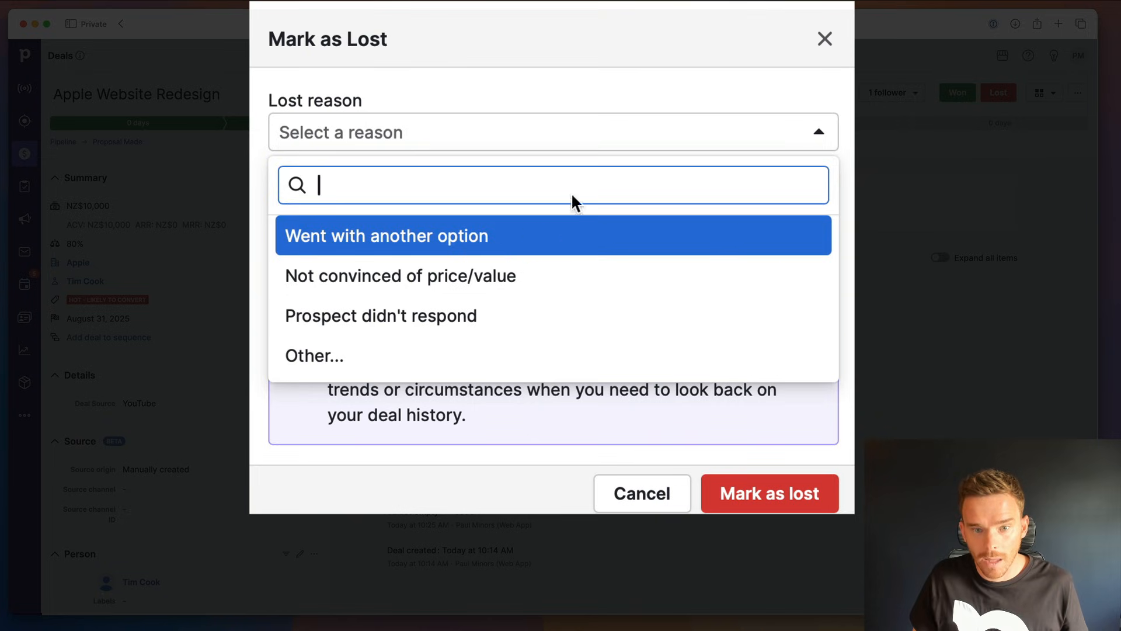
click(500, 246)
click(511, 249)
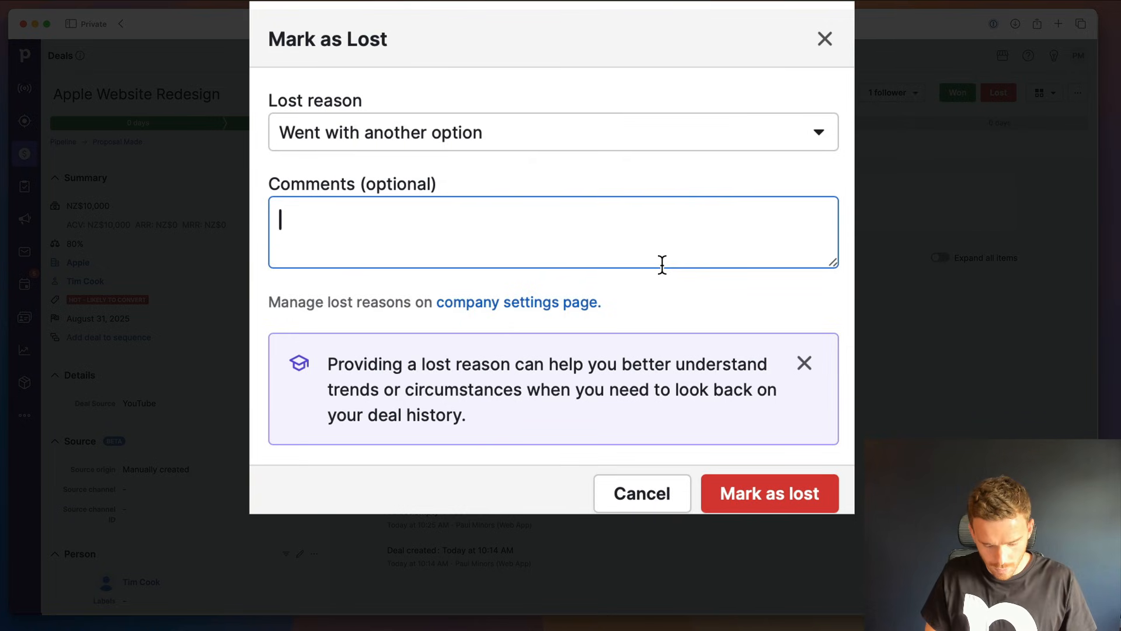
text(Went with anothe)
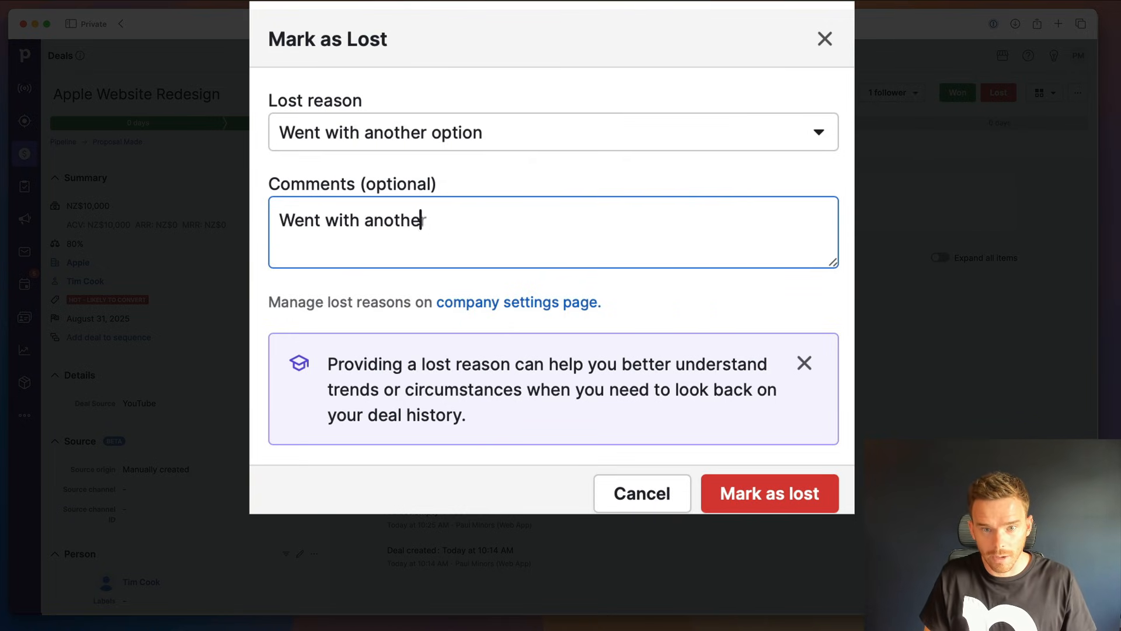
text(r agency)
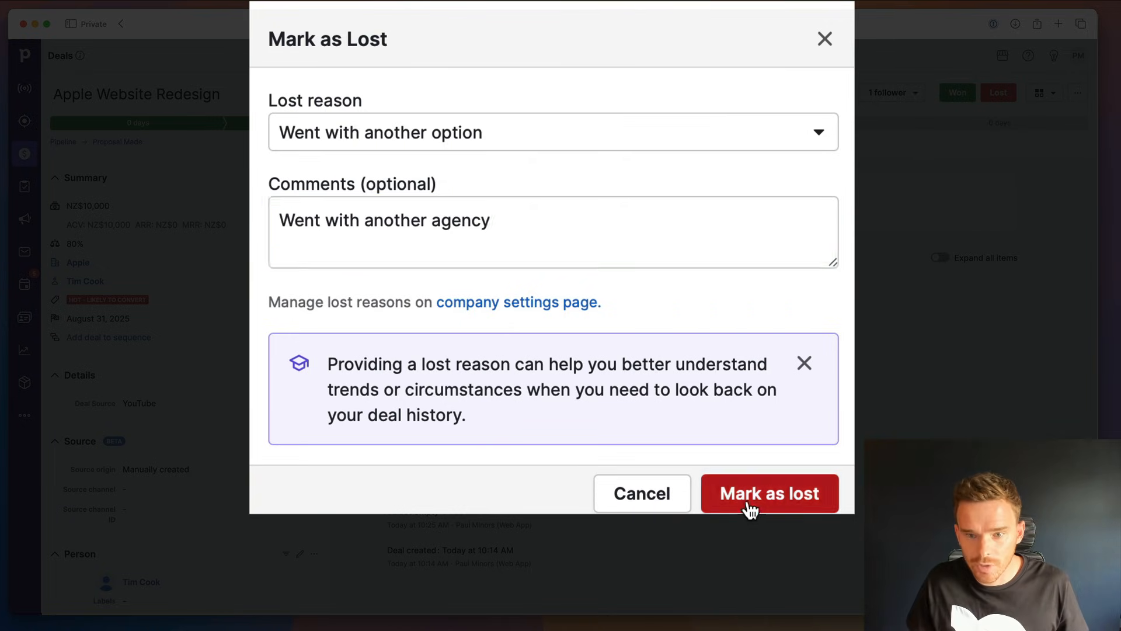
click(750, 504)
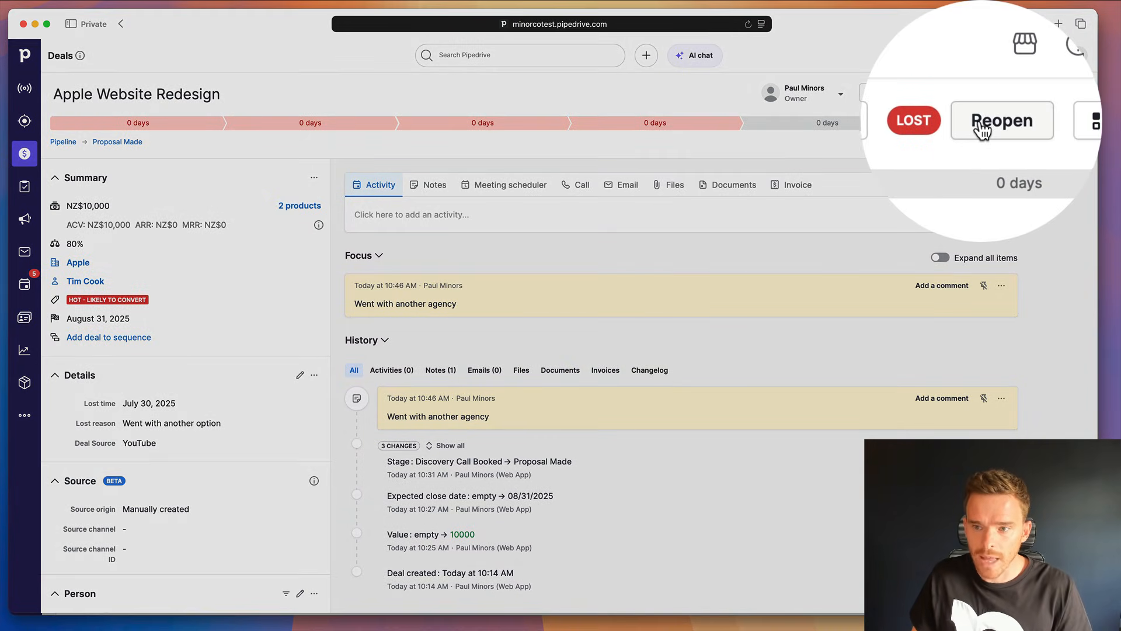
Reopen the lost Apple Website Redesign deal.
click(981, 124)
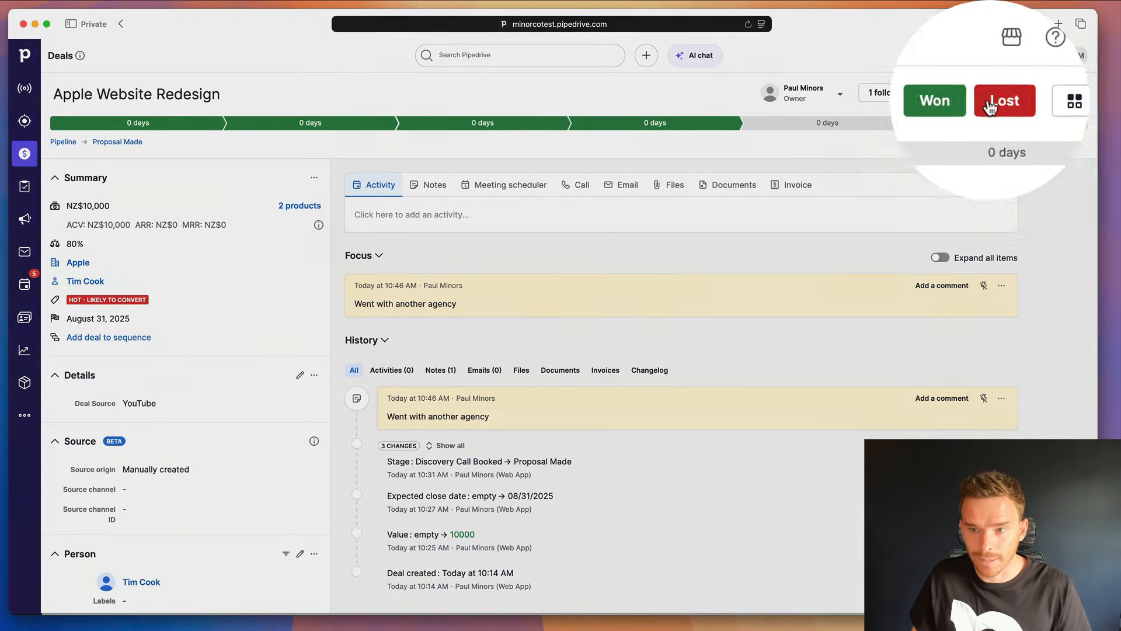
Open the activity types in the company settings.
click(1078, 56)
click(1016, 193)
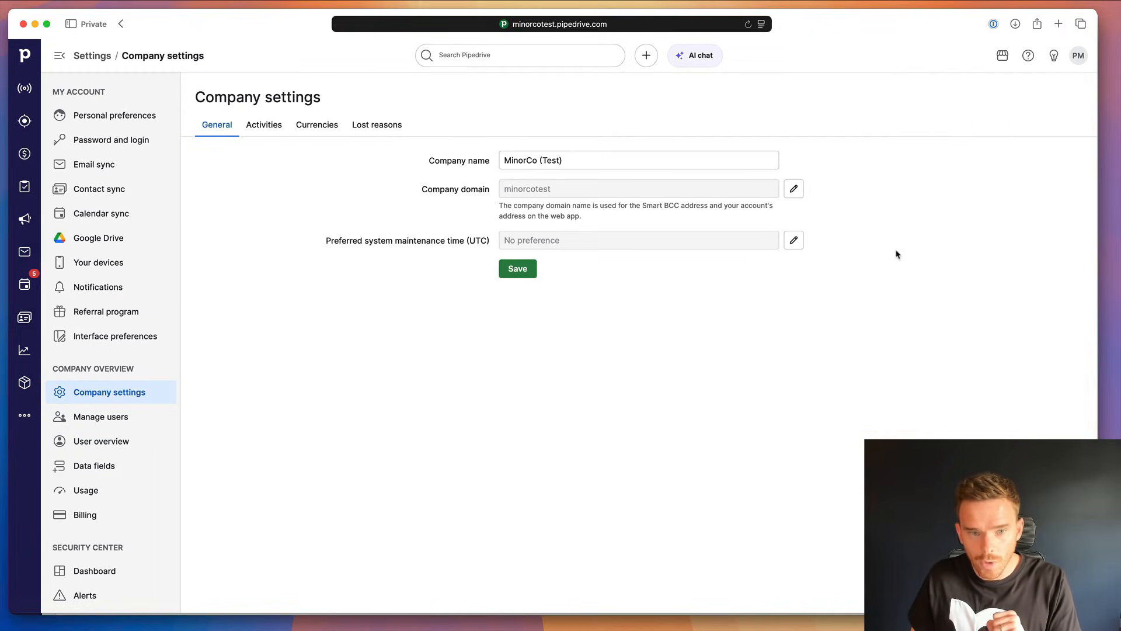
click(276, 130)
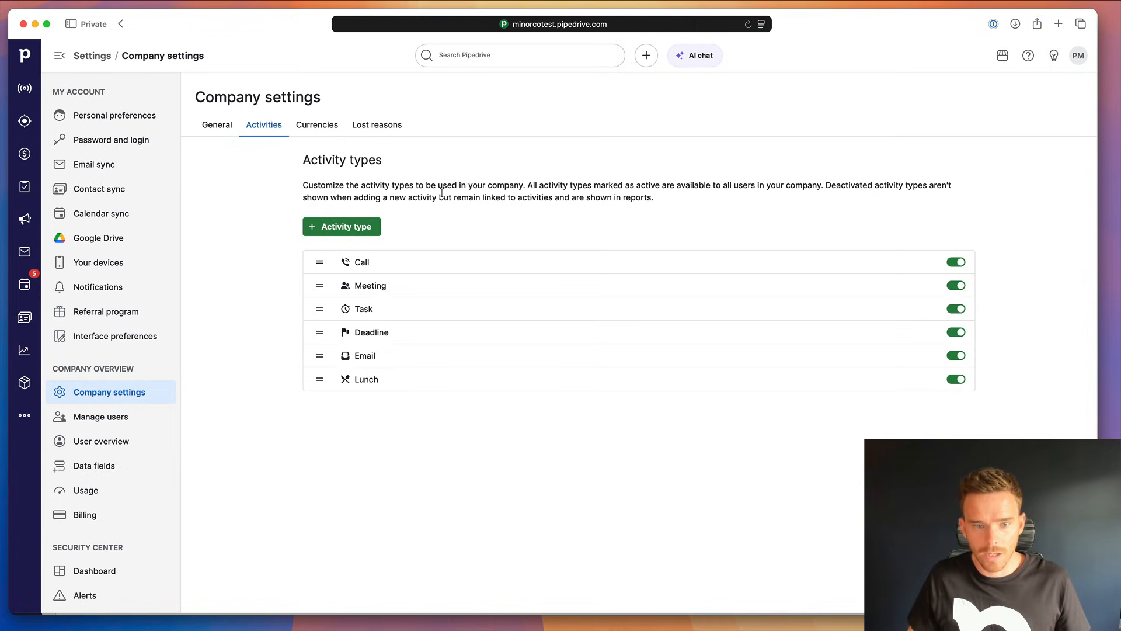
Add an activity type named "Introductory Call" with the phone icon.
click(365, 227)
click(468, 412)
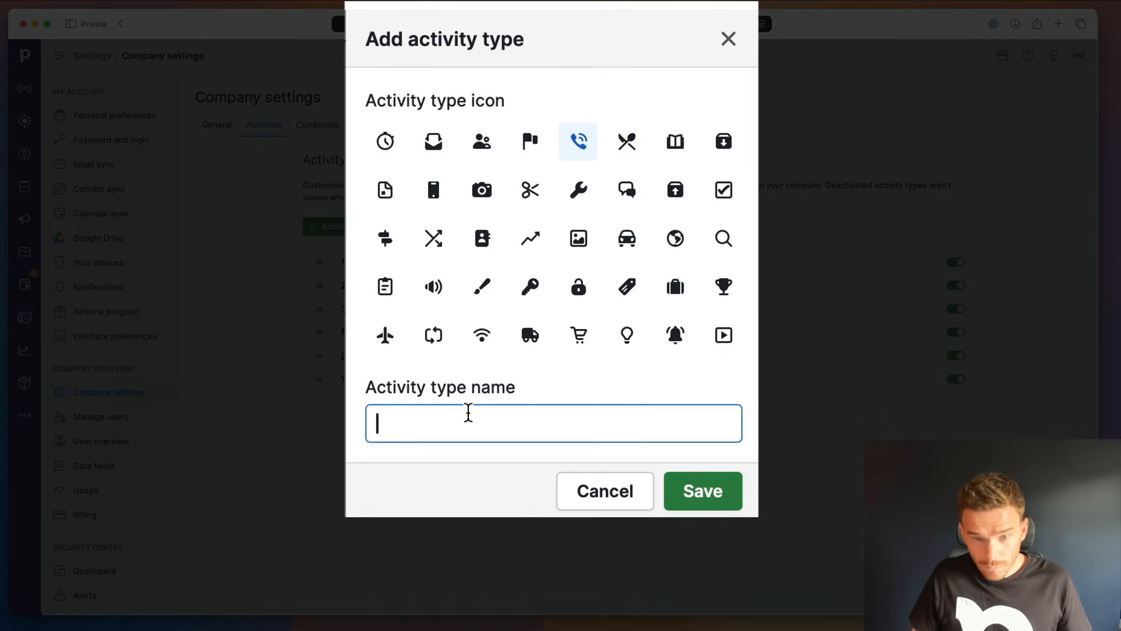
text(In)
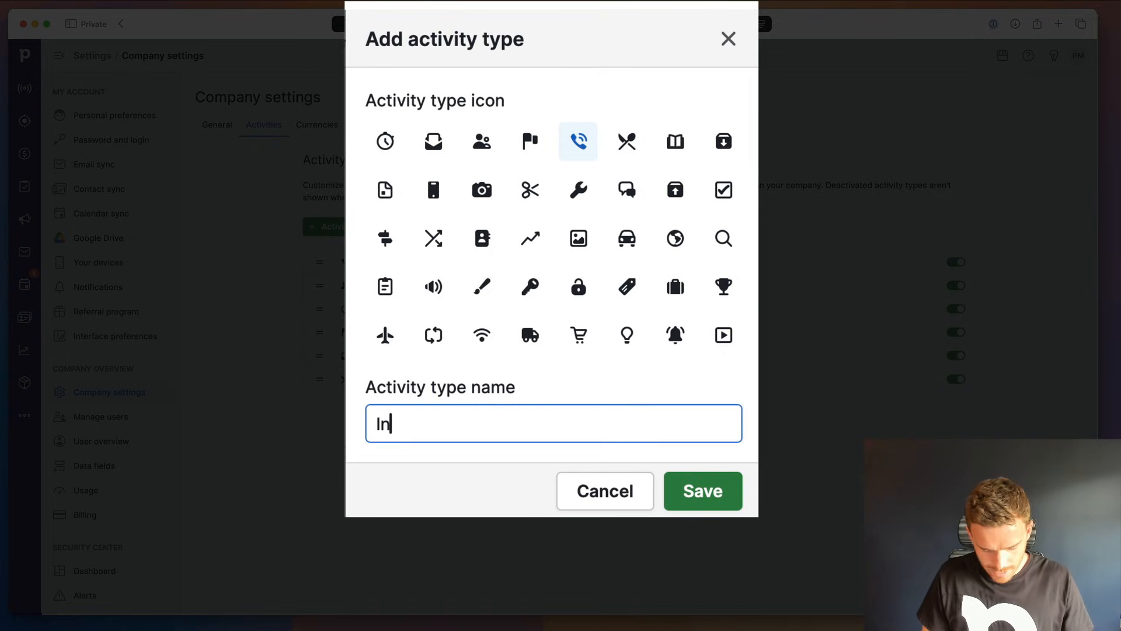
text(troductory Call)
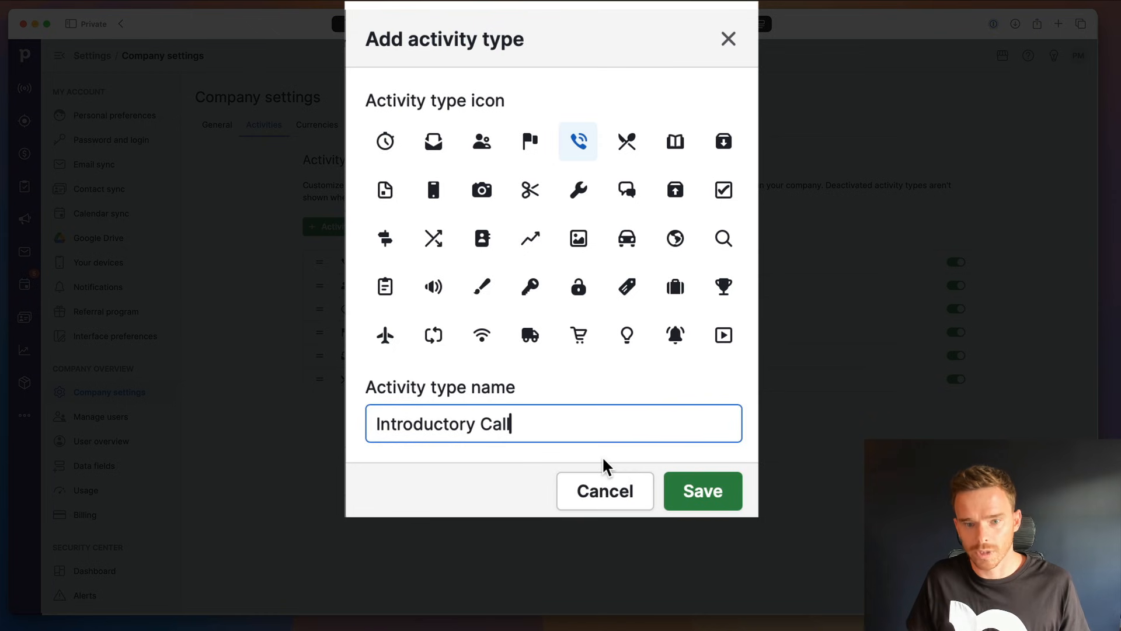
click(672, 492)
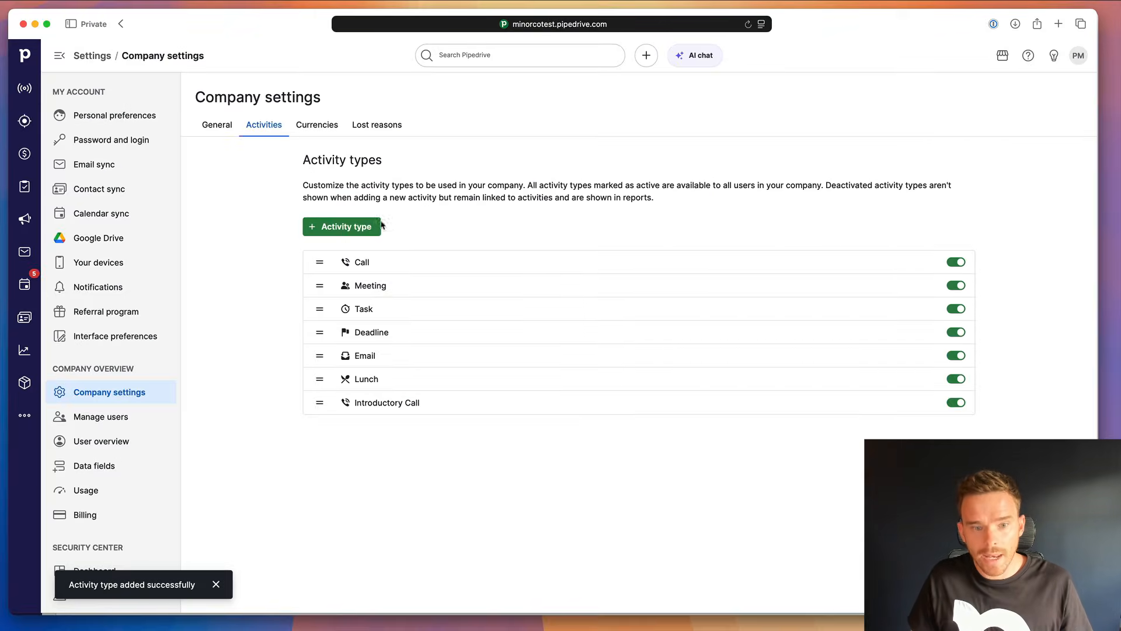
Add another activity type named "Demo Call" with the phone icon.
click(376, 226)
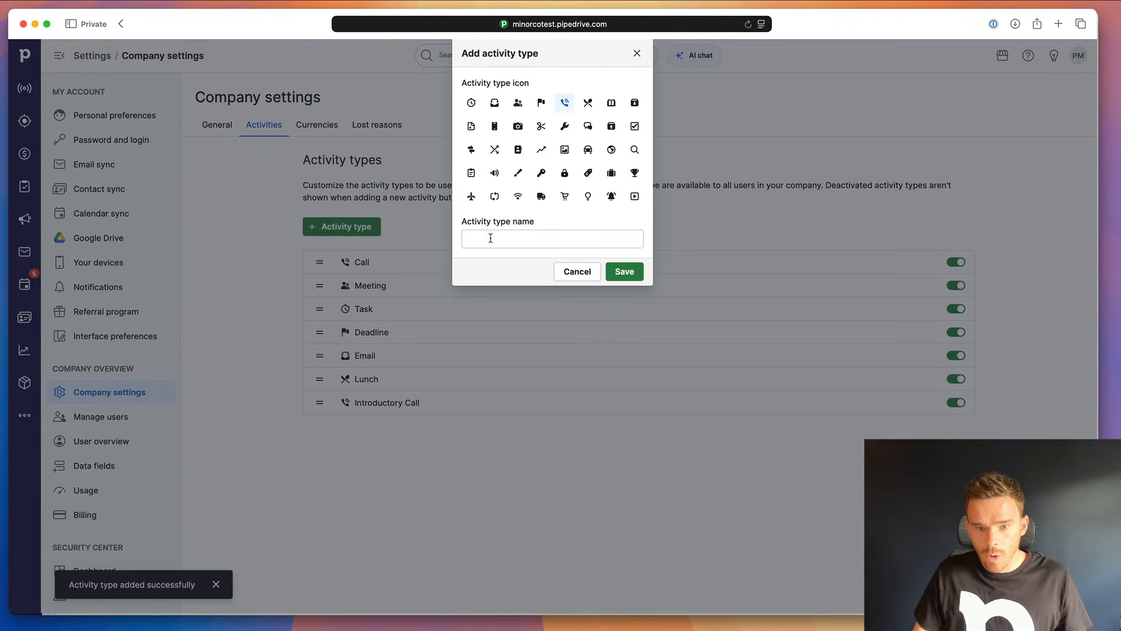
click(570, 271)
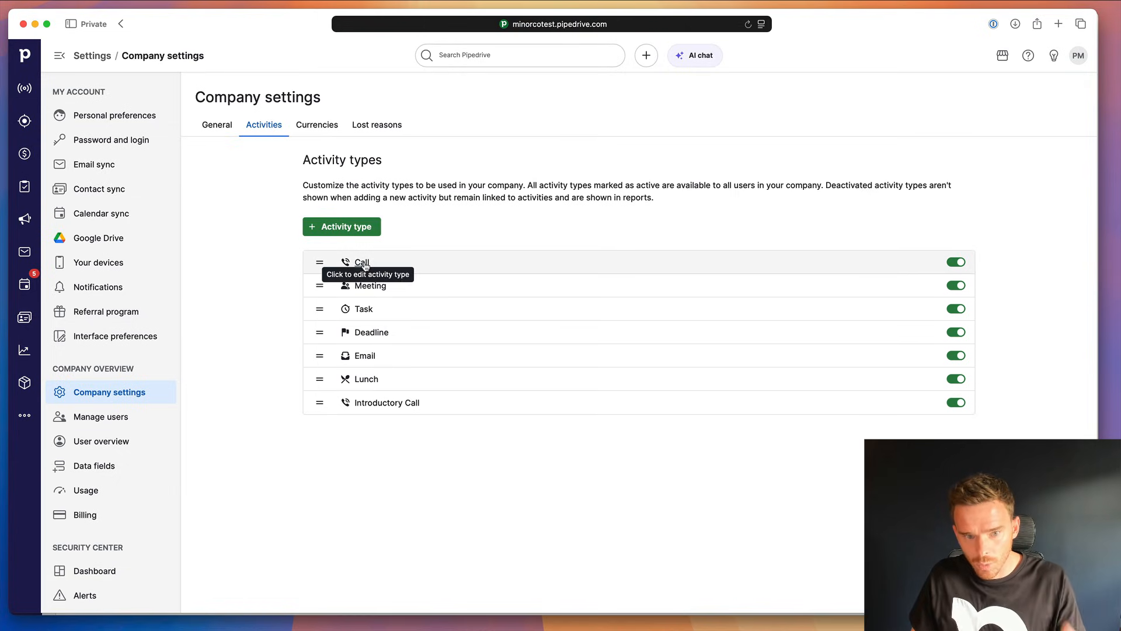
click(374, 228)
click(530, 244)
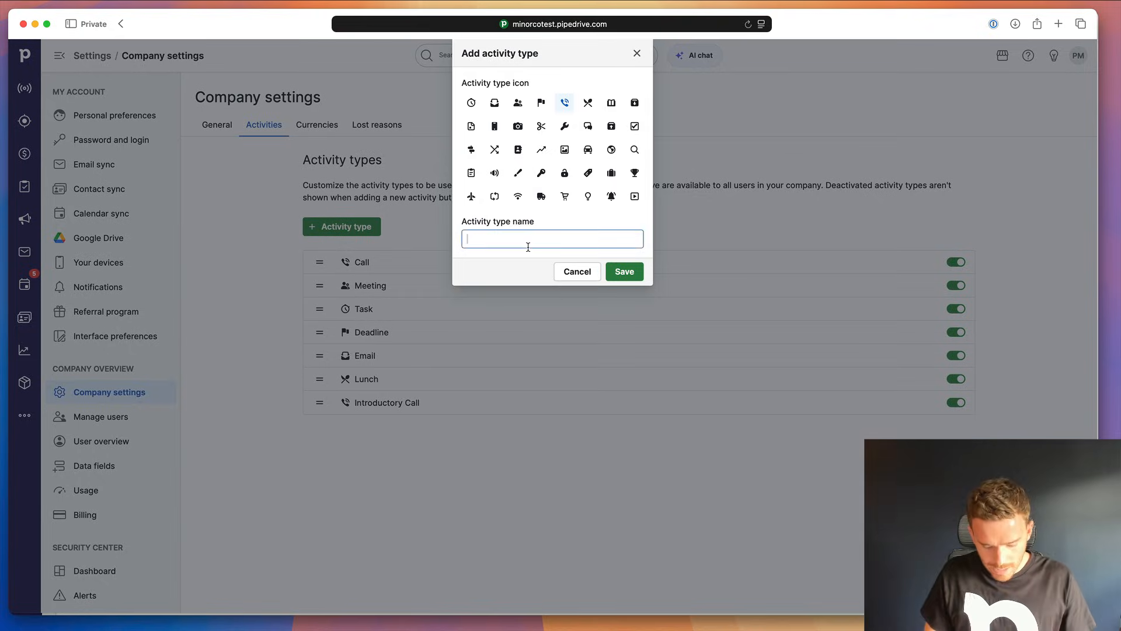
text(Demo)
text( Call)
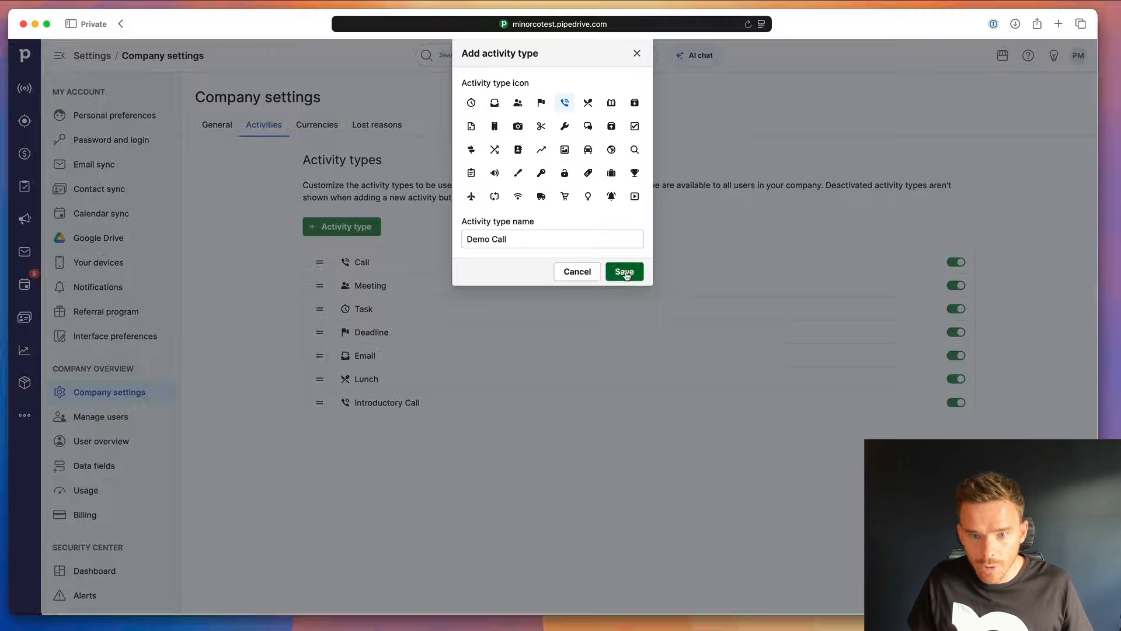
click(703, 490)
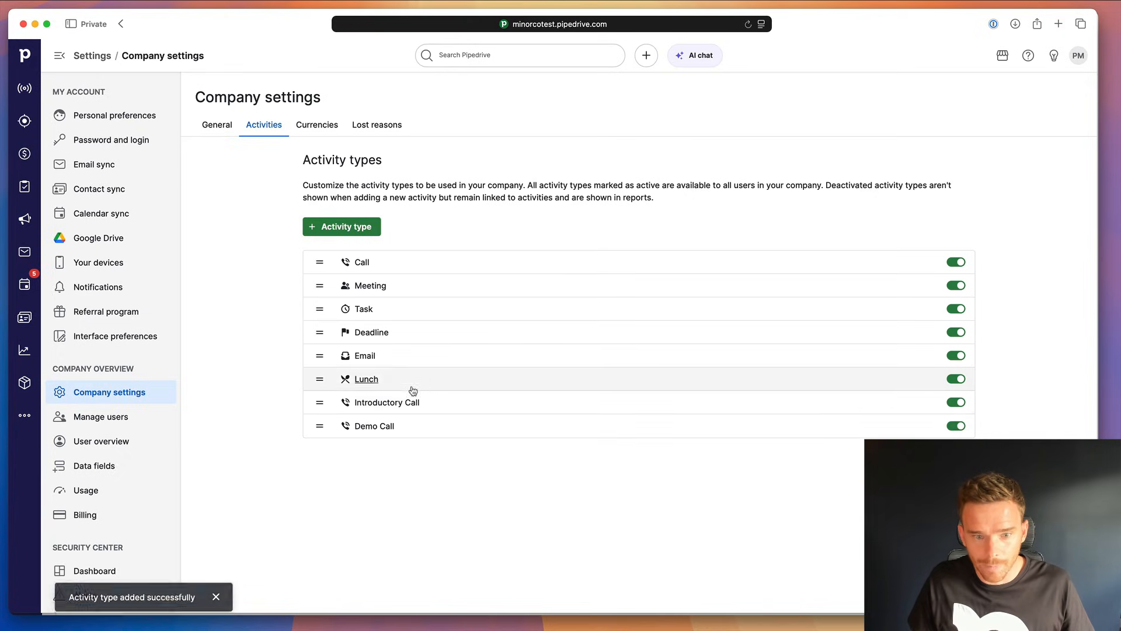
Reorder the activity types so that Introductory Call and Demo Call come directly after Call.
drag(320, 401, 321, 286)
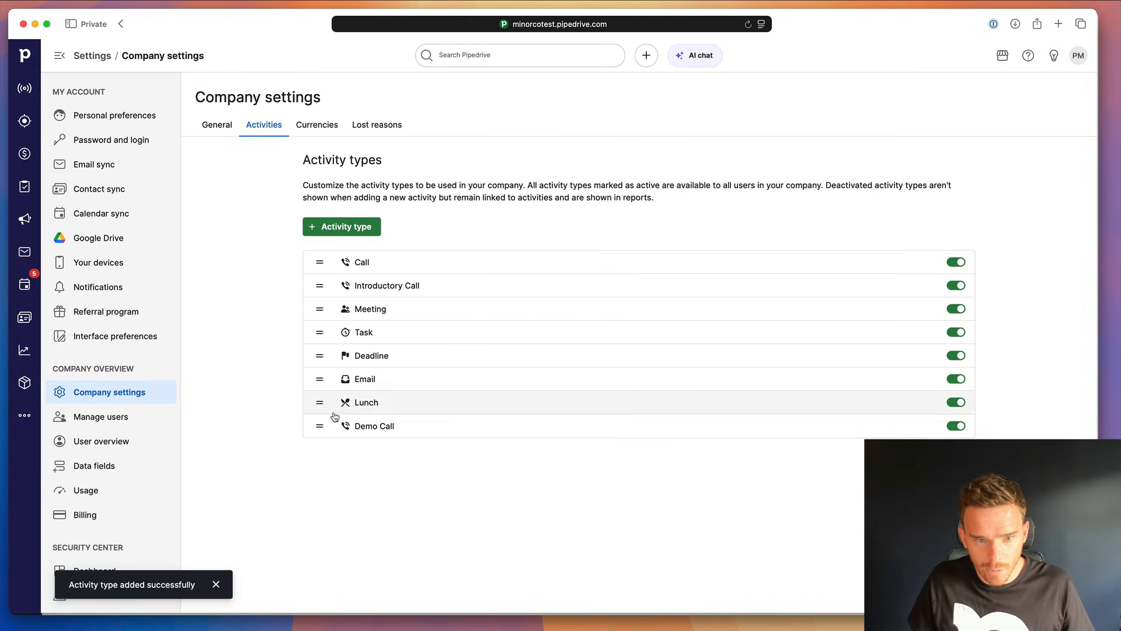
drag(318, 423, 342, 311)
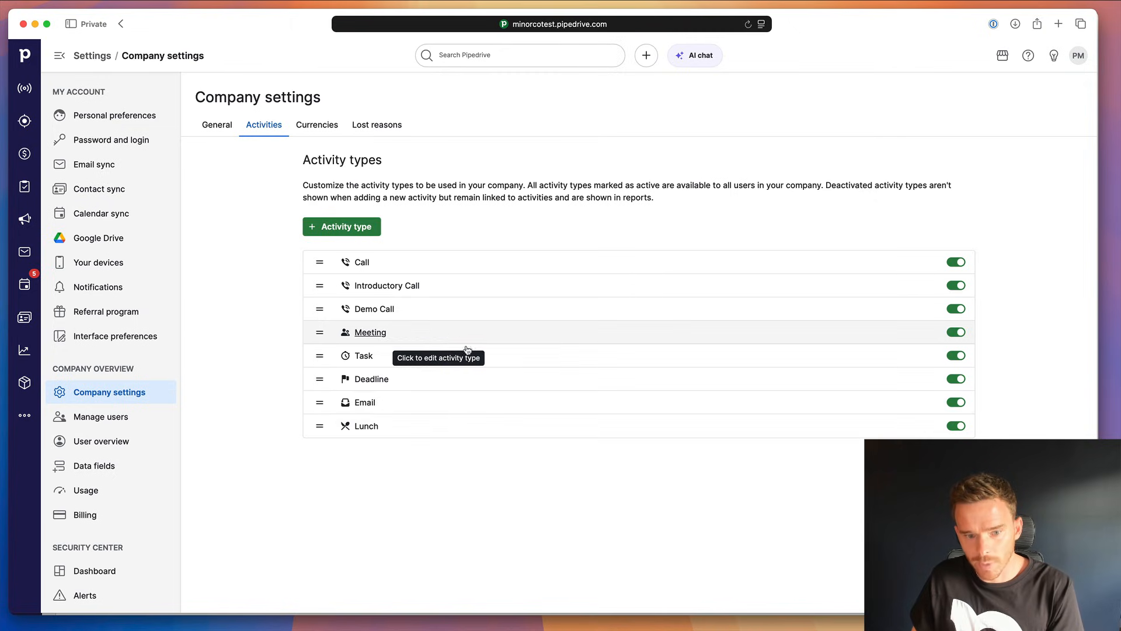
Add a "Create Quote" activity type with the document icon and place it directly below Meeting.
click(346, 227)
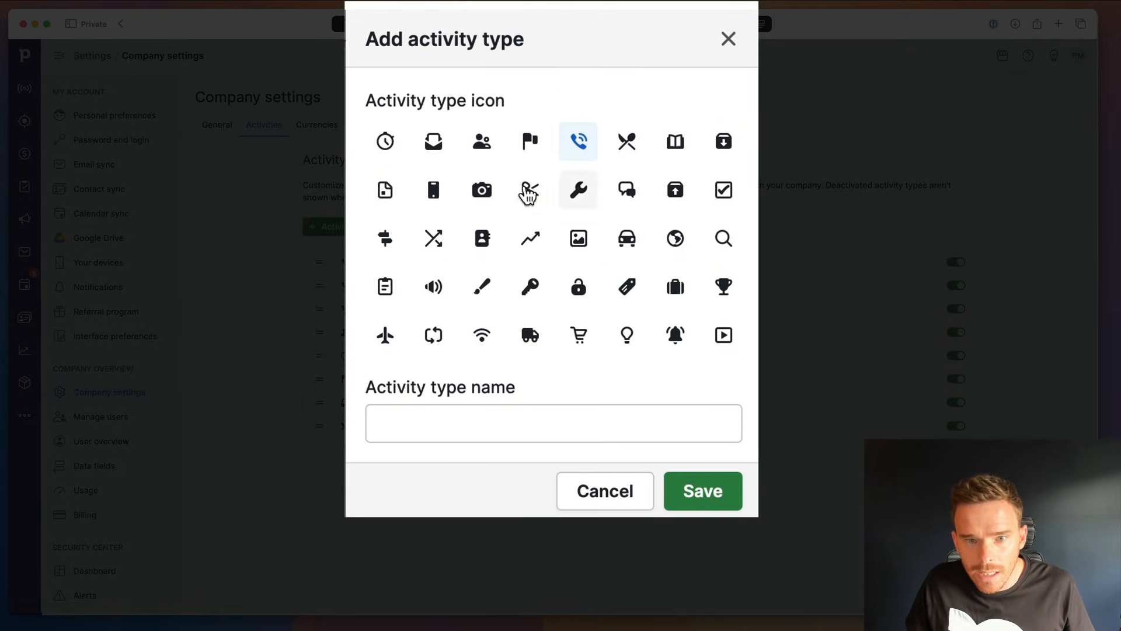
click(386, 191)
click(446, 425)
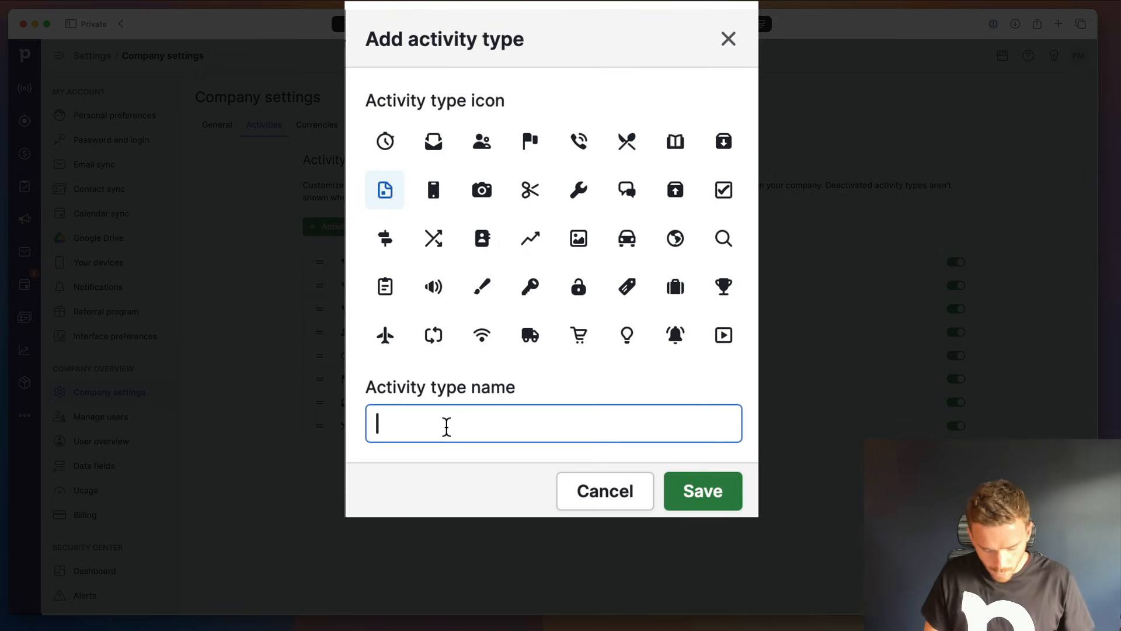
text(Create Quote)
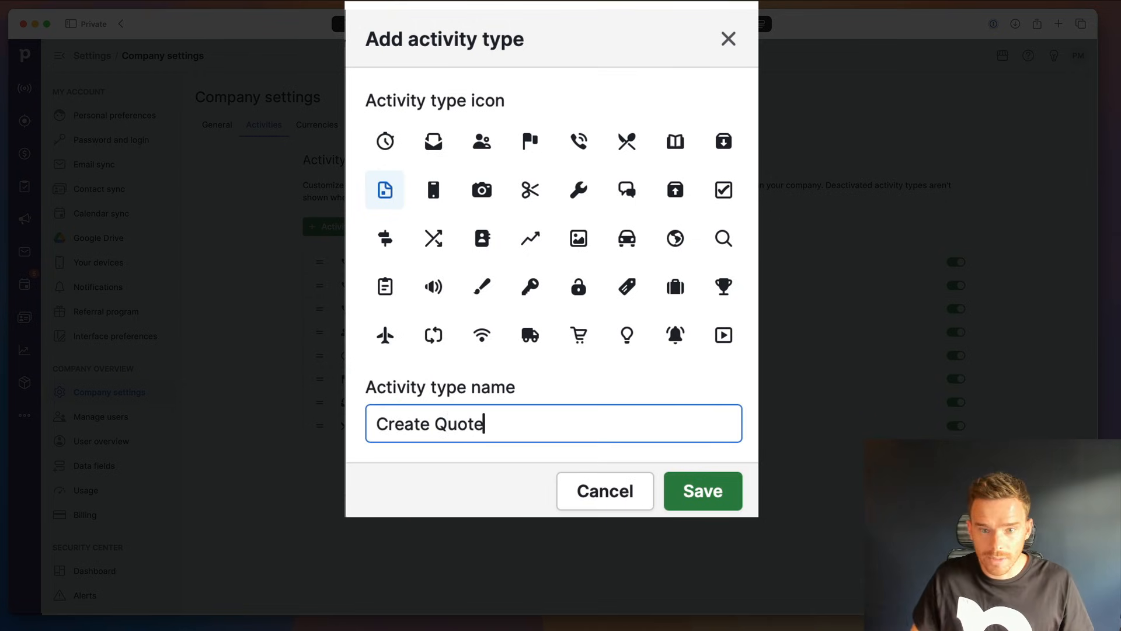
click(734, 499)
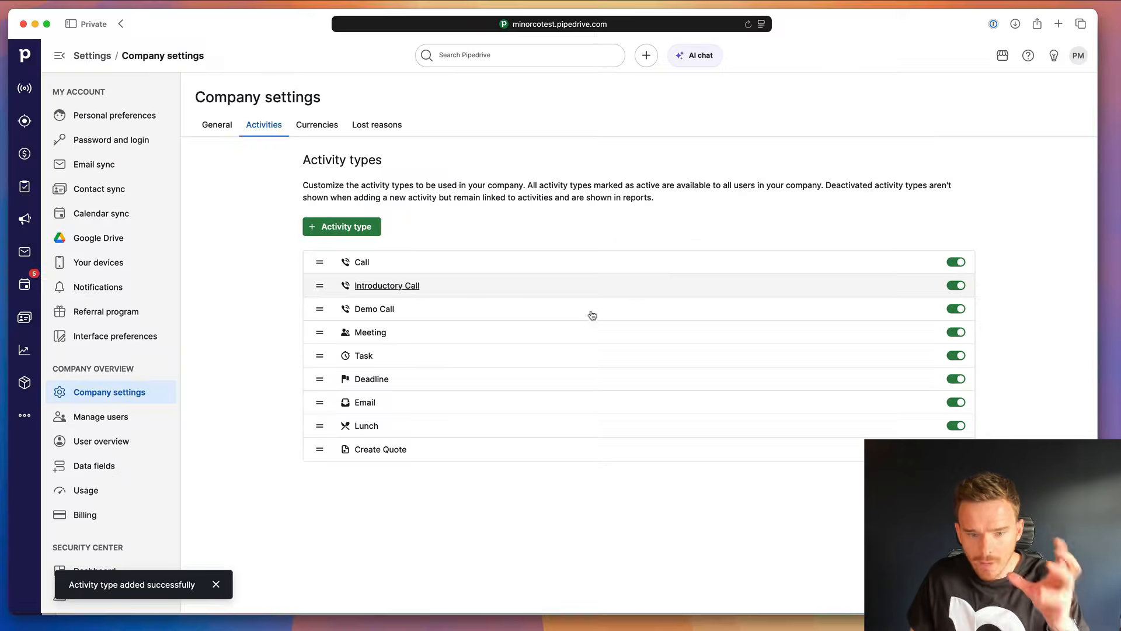
drag(322, 448, 325, 357)
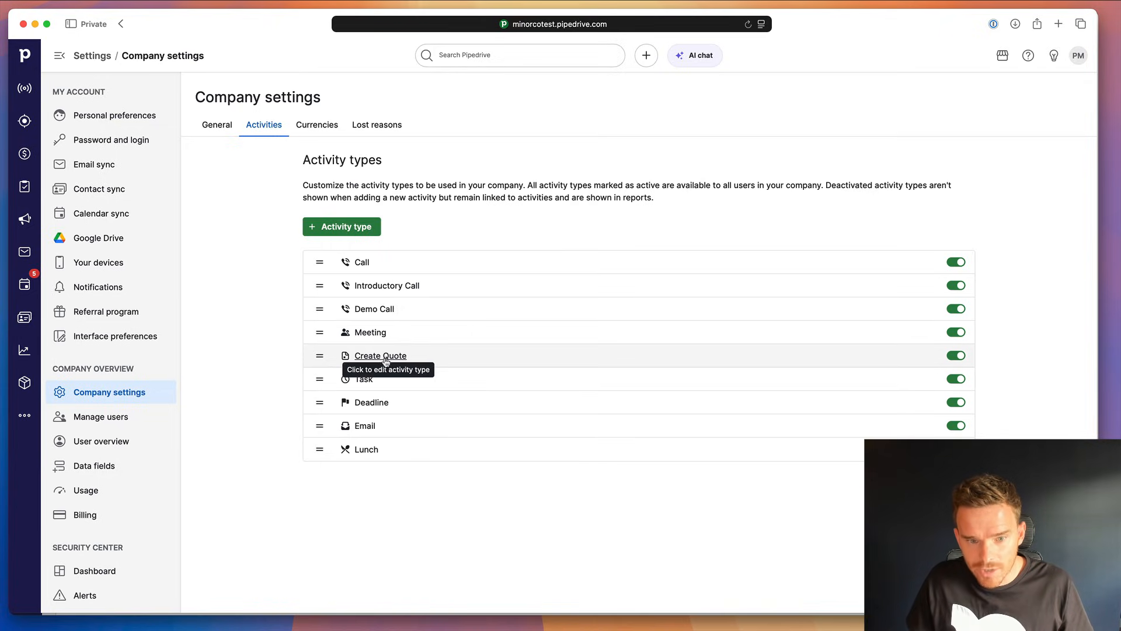
Add an activity type named "Send Contract" with the document icon.
click(342, 227)
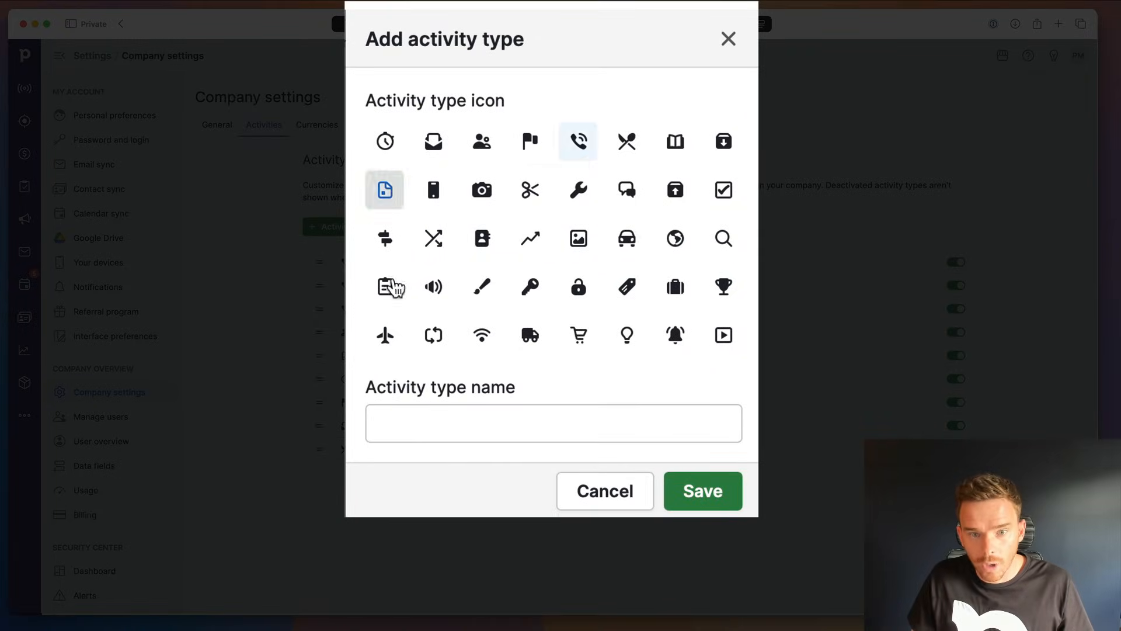
click(439, 436)
text(Send Cont)
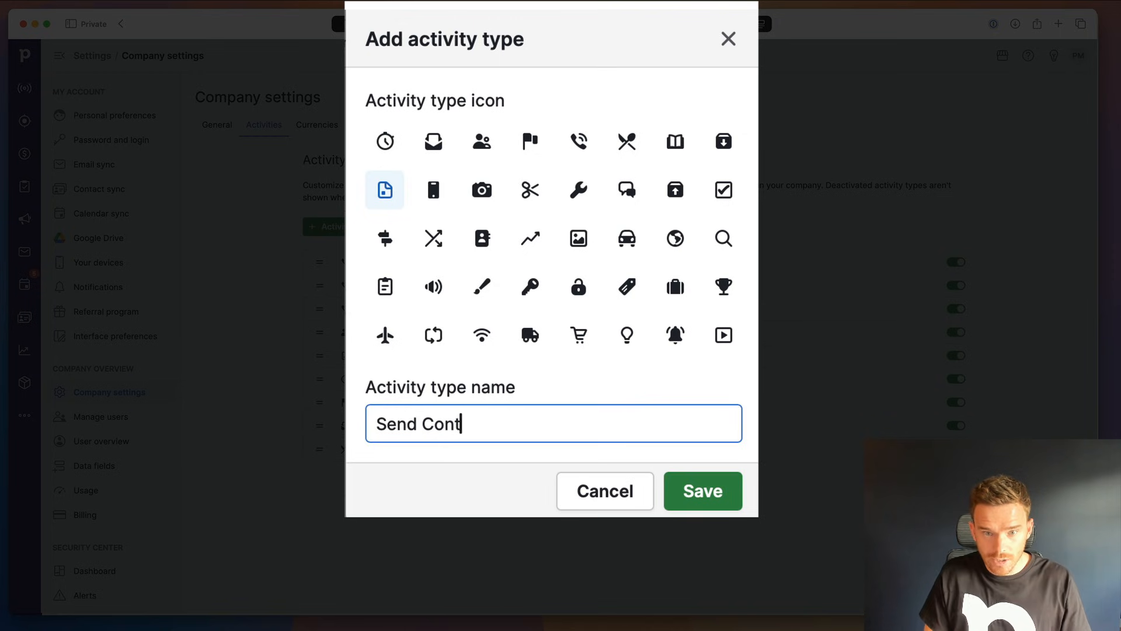
text(ract)
click(675, 490)
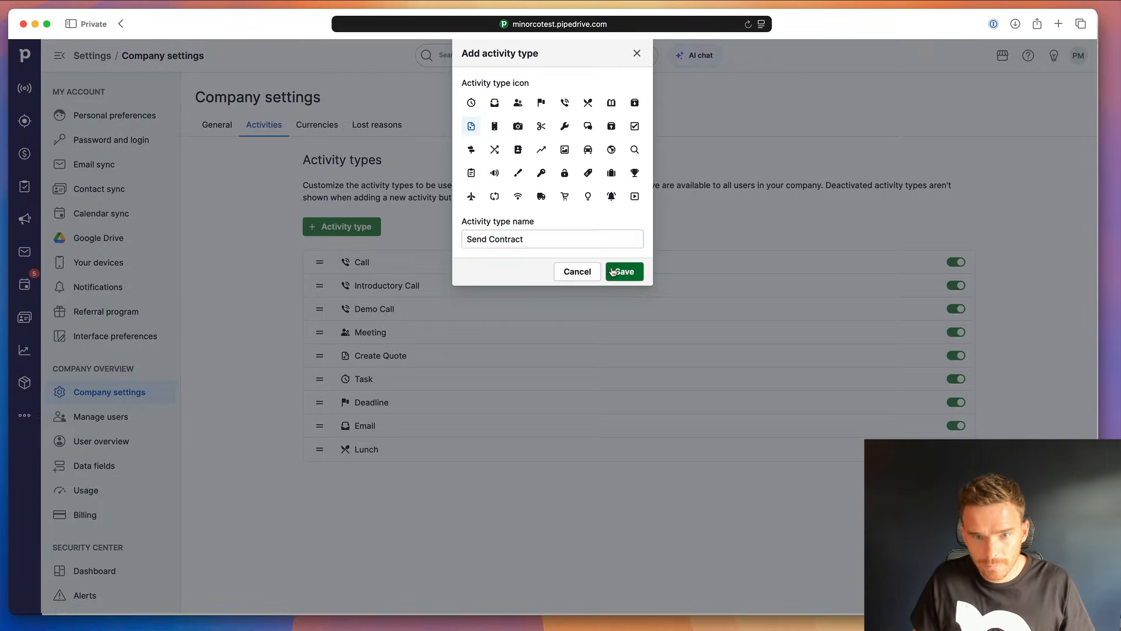
click(612, 271)
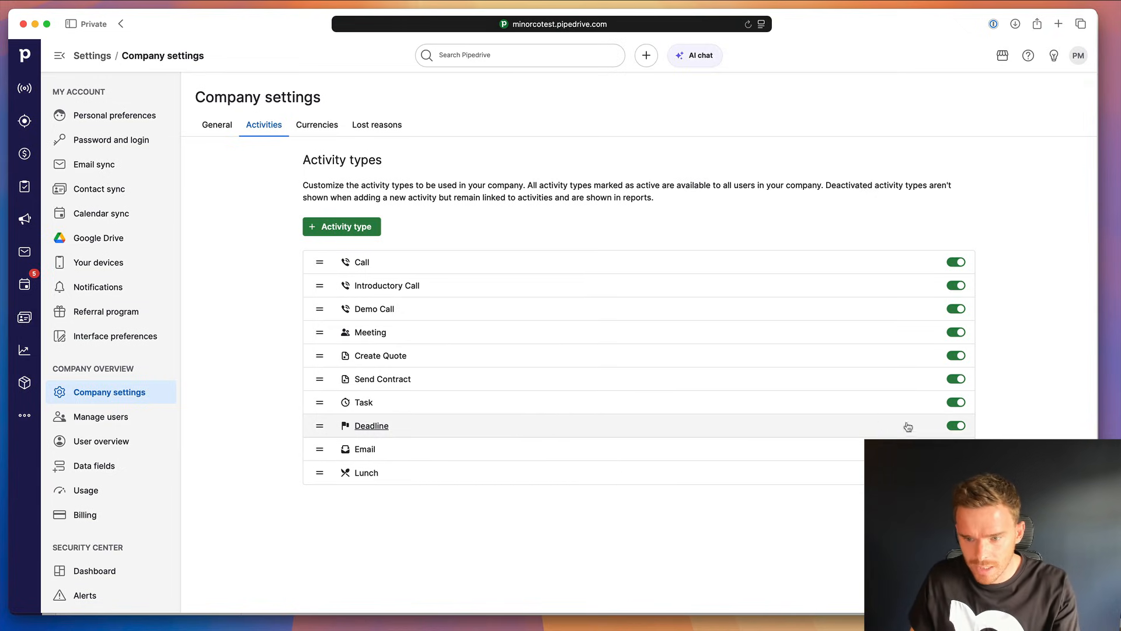
Deactivate the Deadline and Lunch activity types.
click(956, 426)
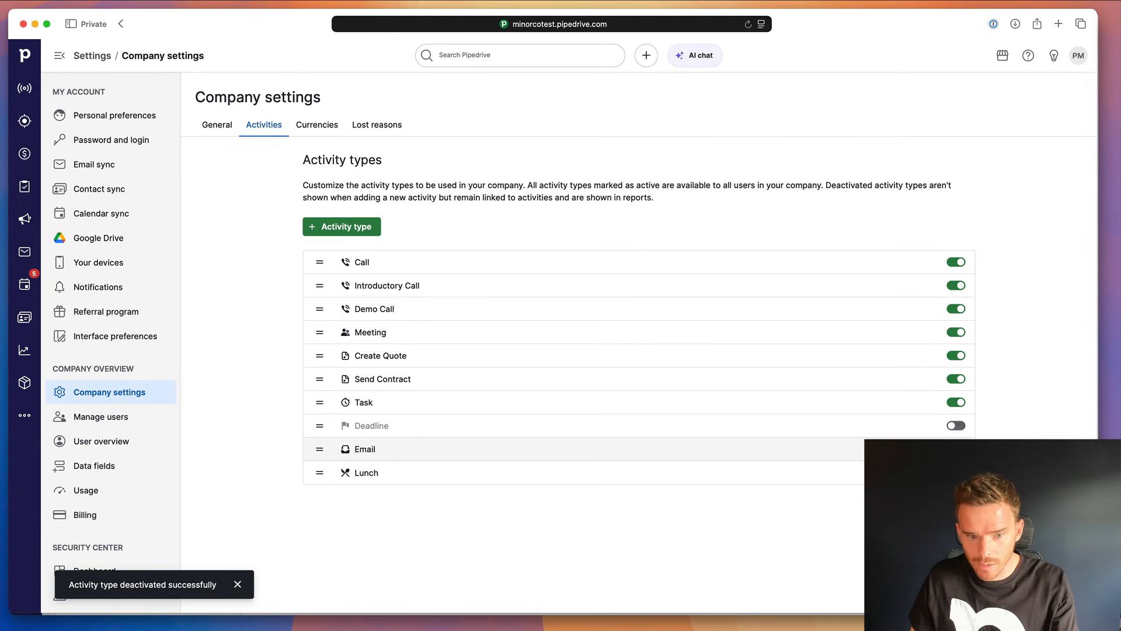
click(956, 472)
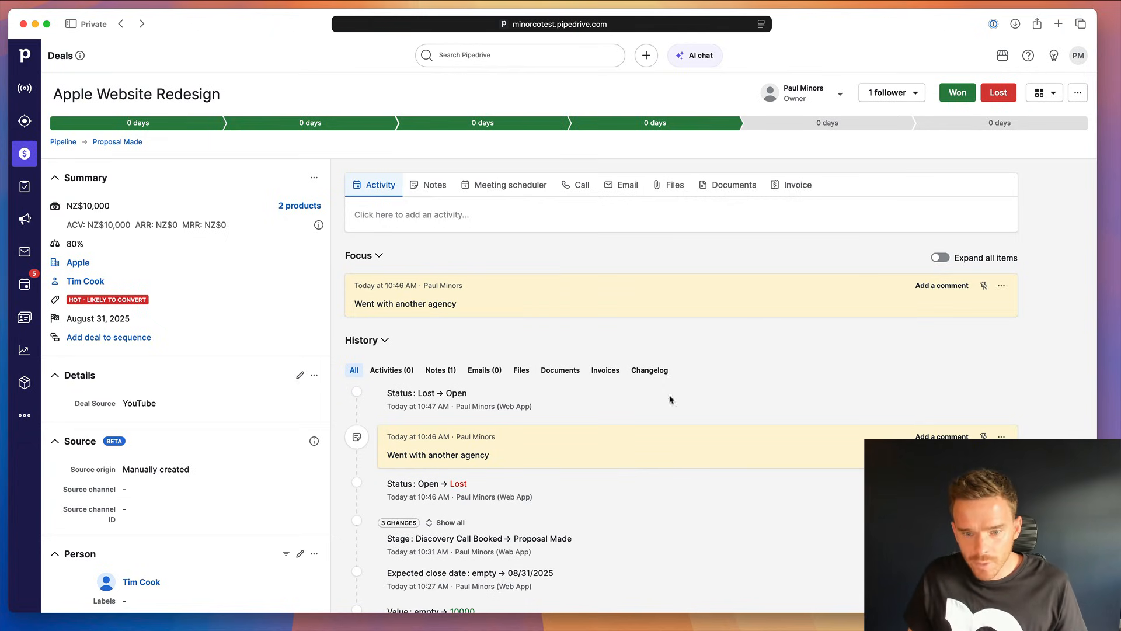
Review the Apple Website Redesign deal's history, expanding the grouped stage changes and collapsing them again.
scroll(645, 425, down, 3)
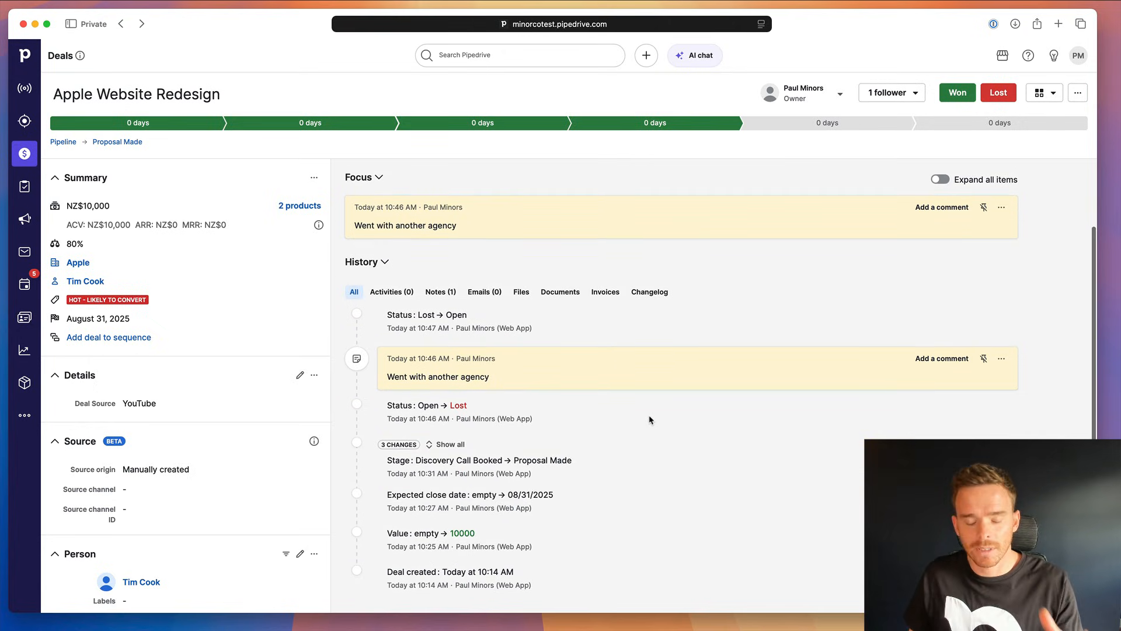
scroll(635, 455, up, 2)
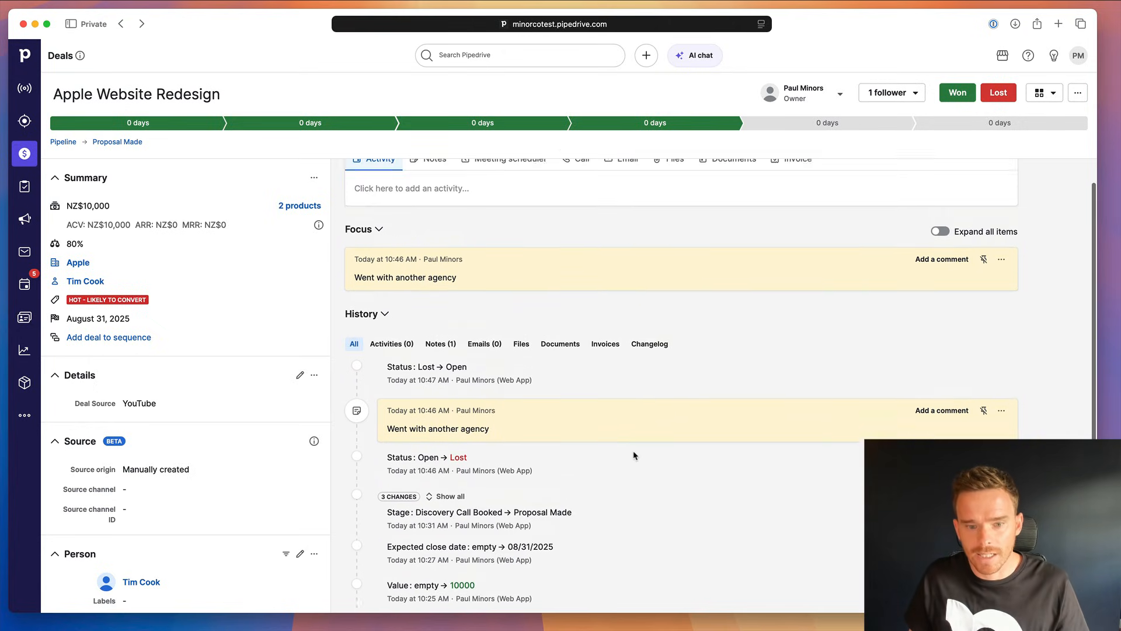
scroll(634, 455, up, 1)
scroll(487, 425, down, 3)
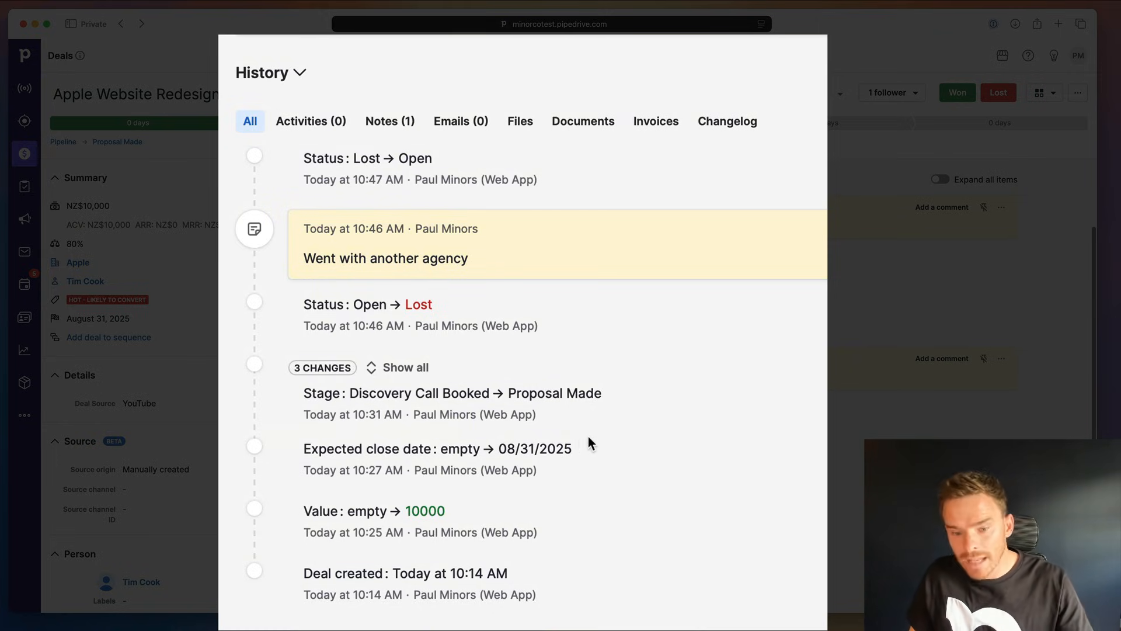
click(406, 368)
scroll(470, 410, down, 2)
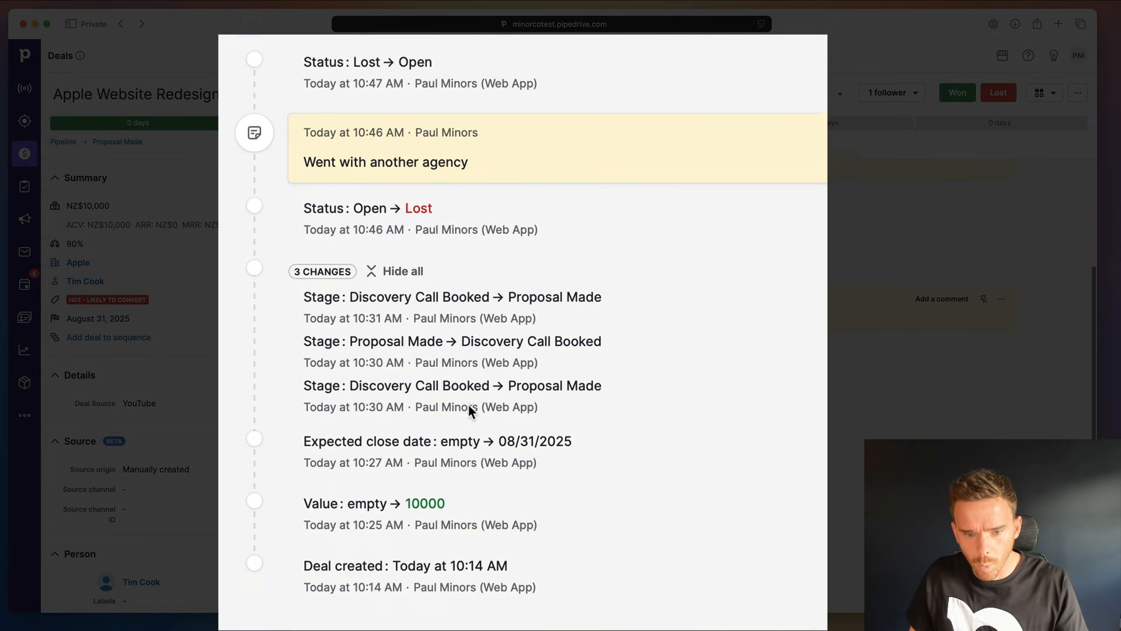
click(415, 272)
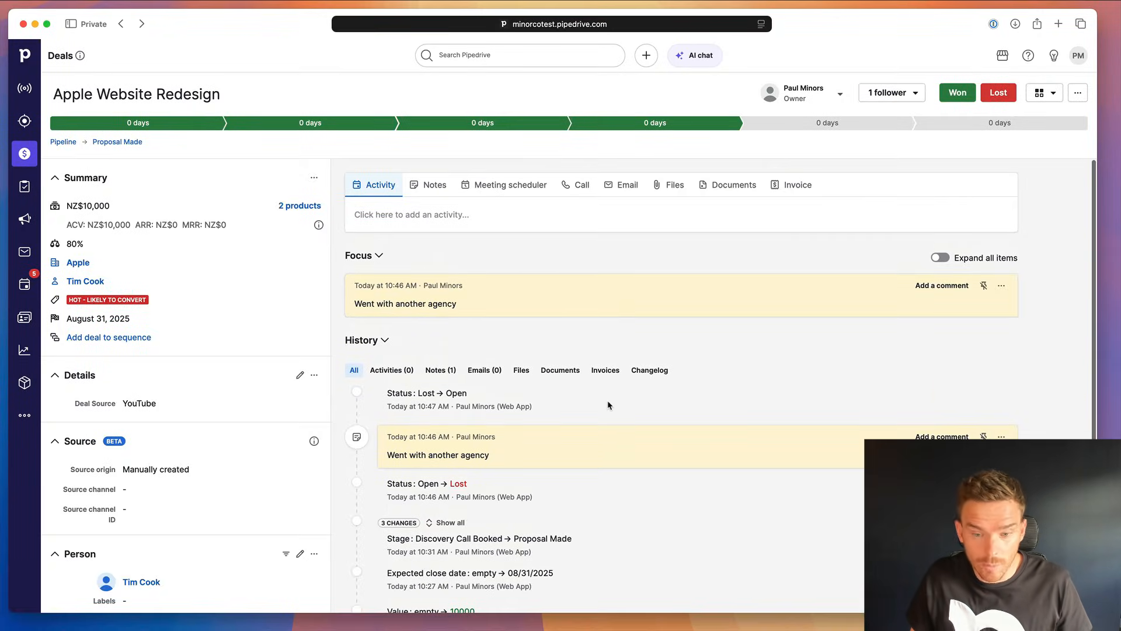
Examine the deal's full changelog, then return the history to showing all entries.
click(649, 371)
scroll(635, 414, down, 2)
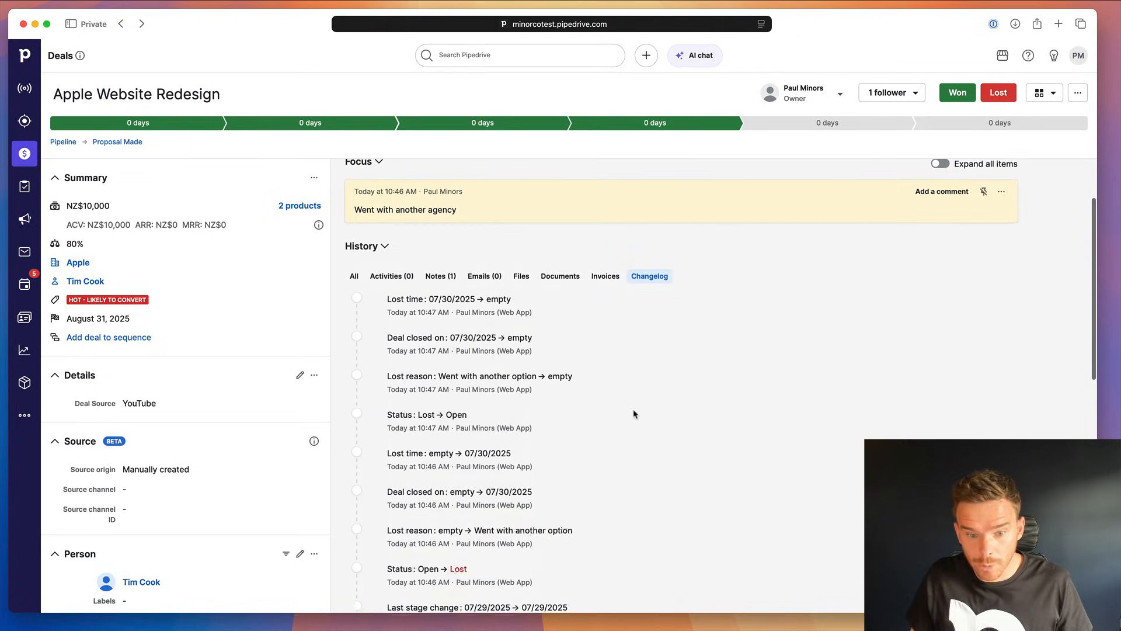
scroll(635, 414, down, 7)
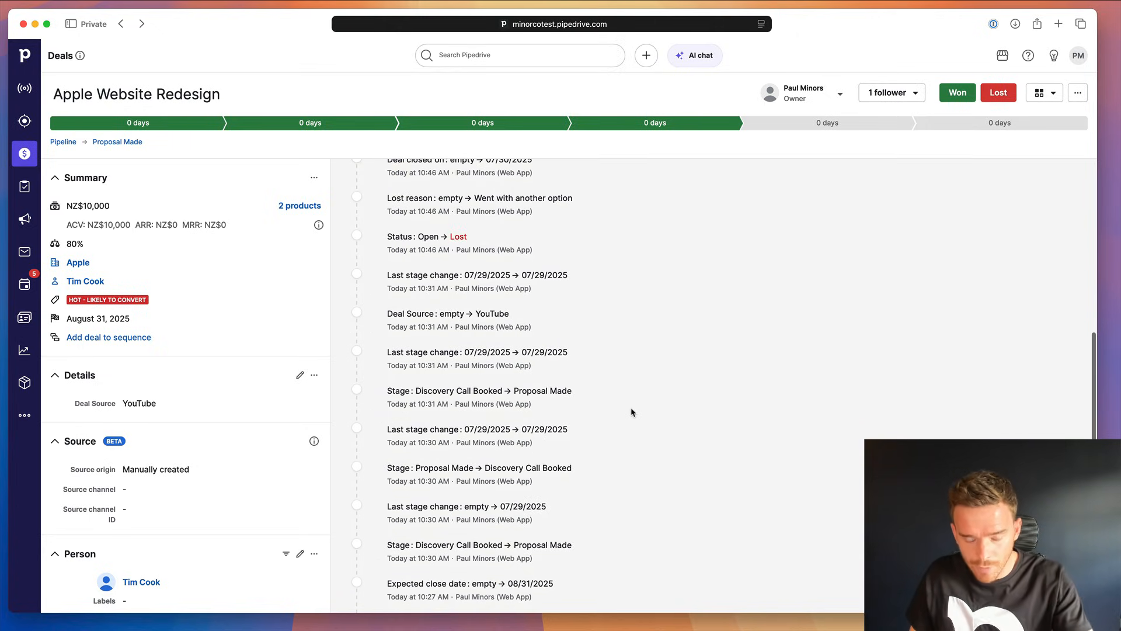
scroll(631, 413, down, 3)
scroll(629, 412, up, 12)
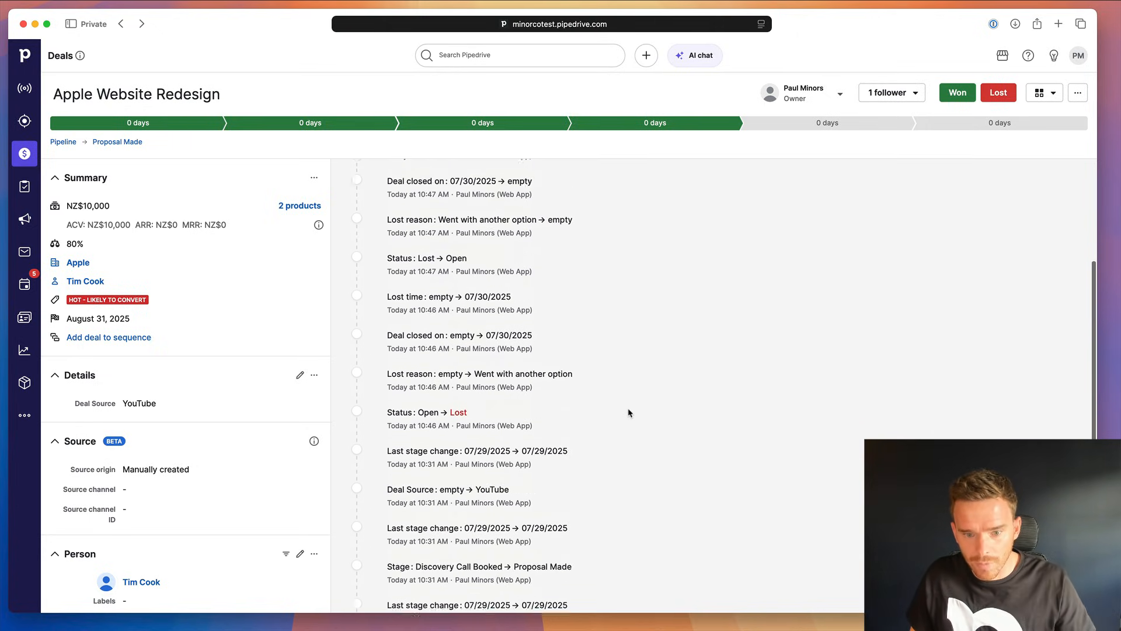
click(352, 371)
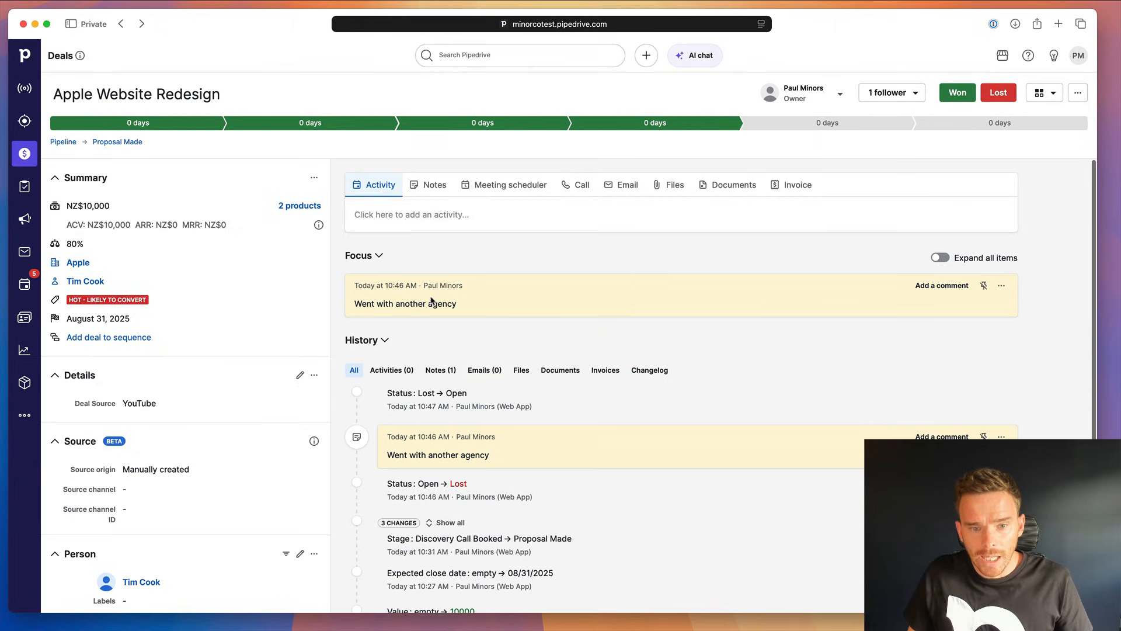
Start a Call activity on the Apple Website Redesign deal and date it Aug 4, 2025.
click(416, 215)
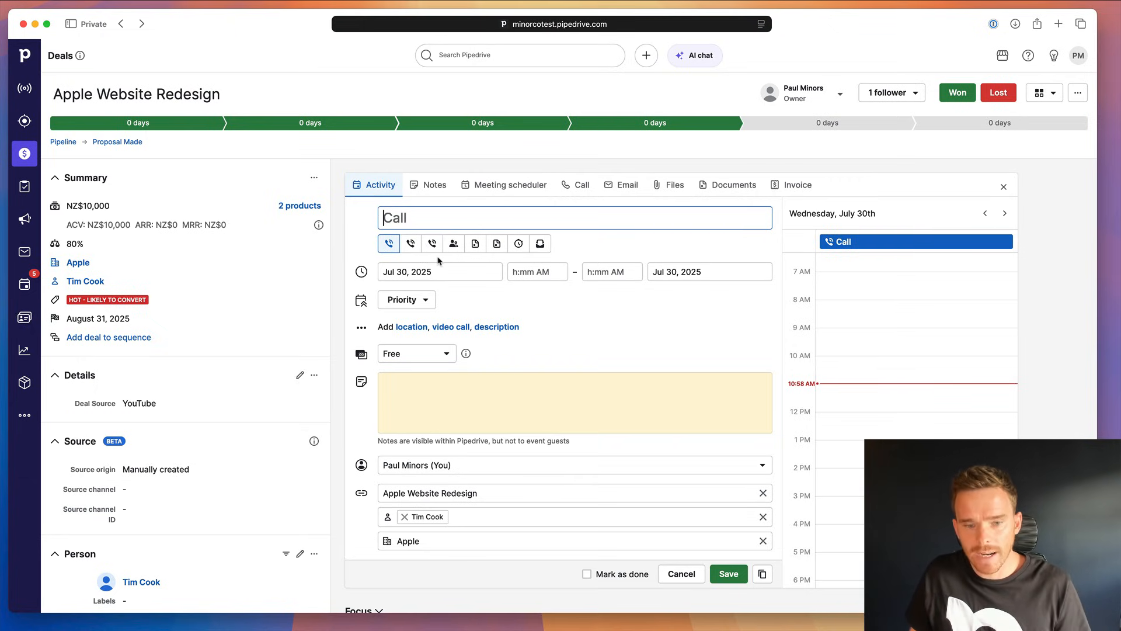
click(680, 573)
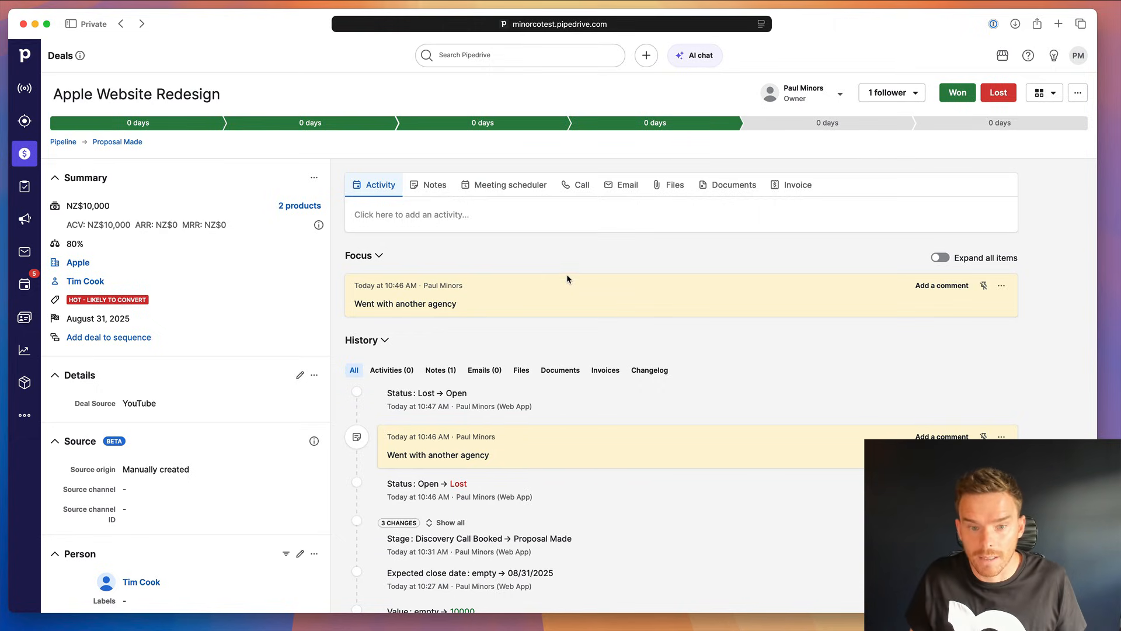
click(458, 214)
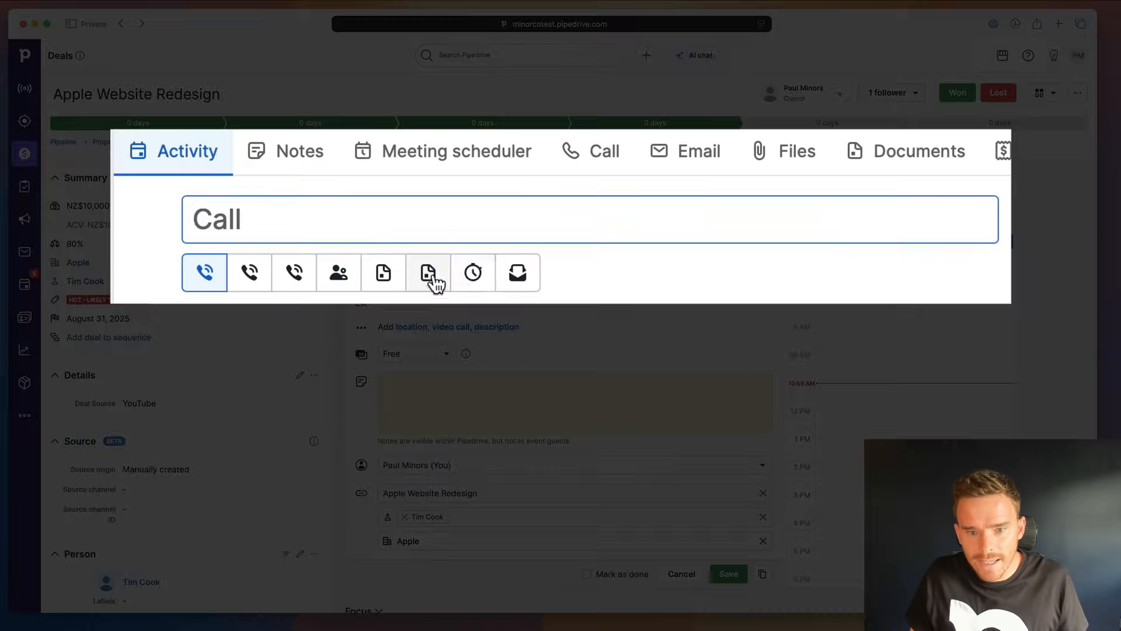
click(541, 244)
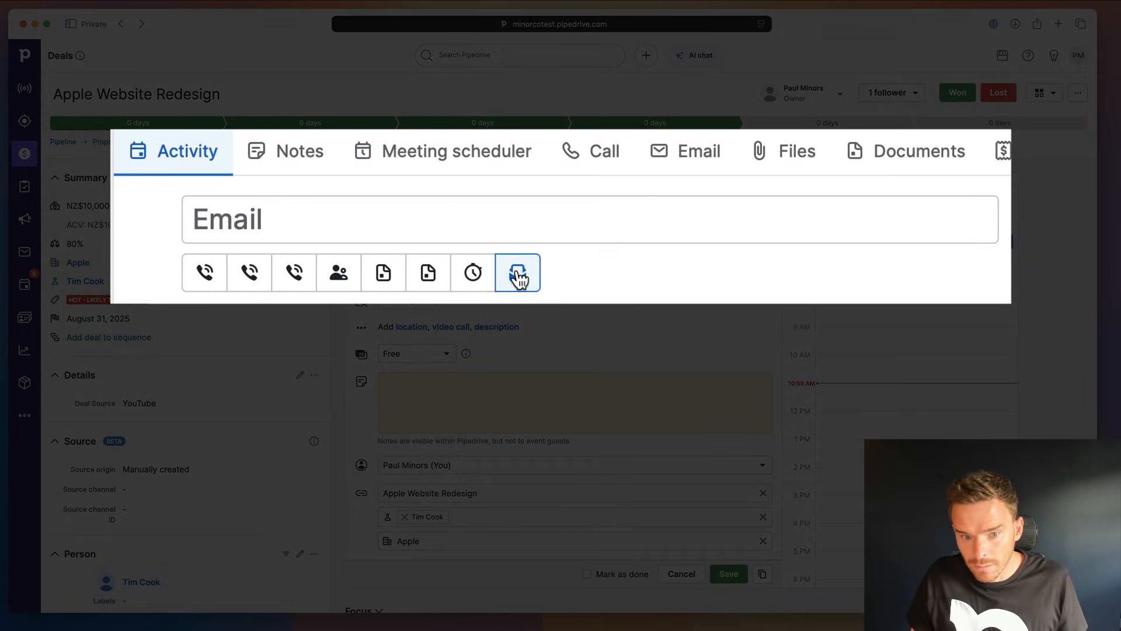
click(212, 272)
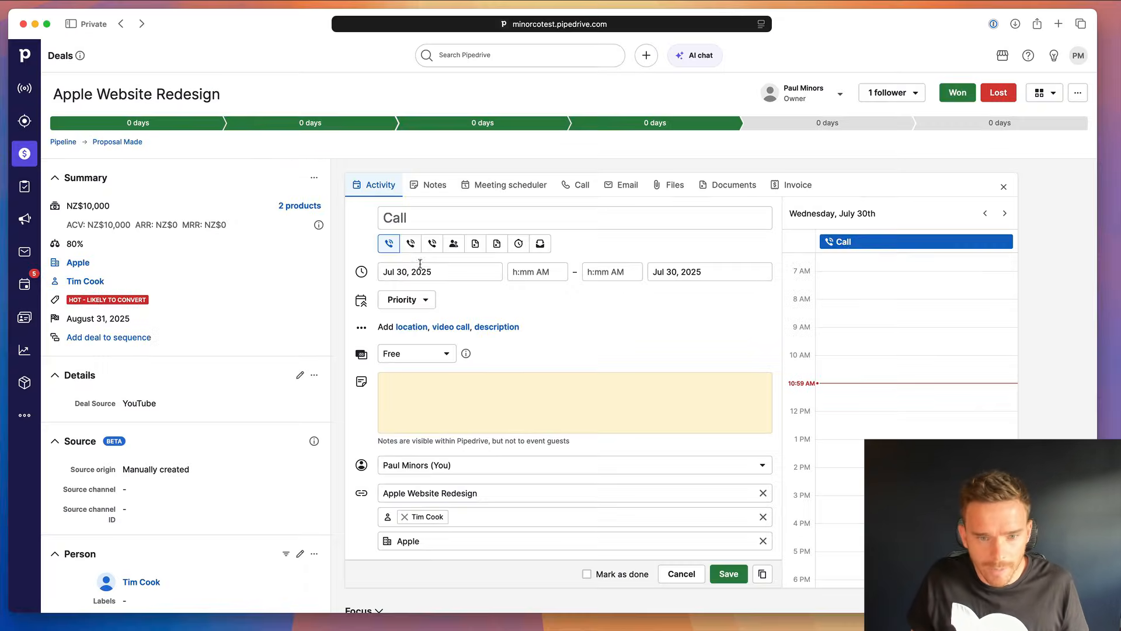
click(422, 272)
click(513, 295)
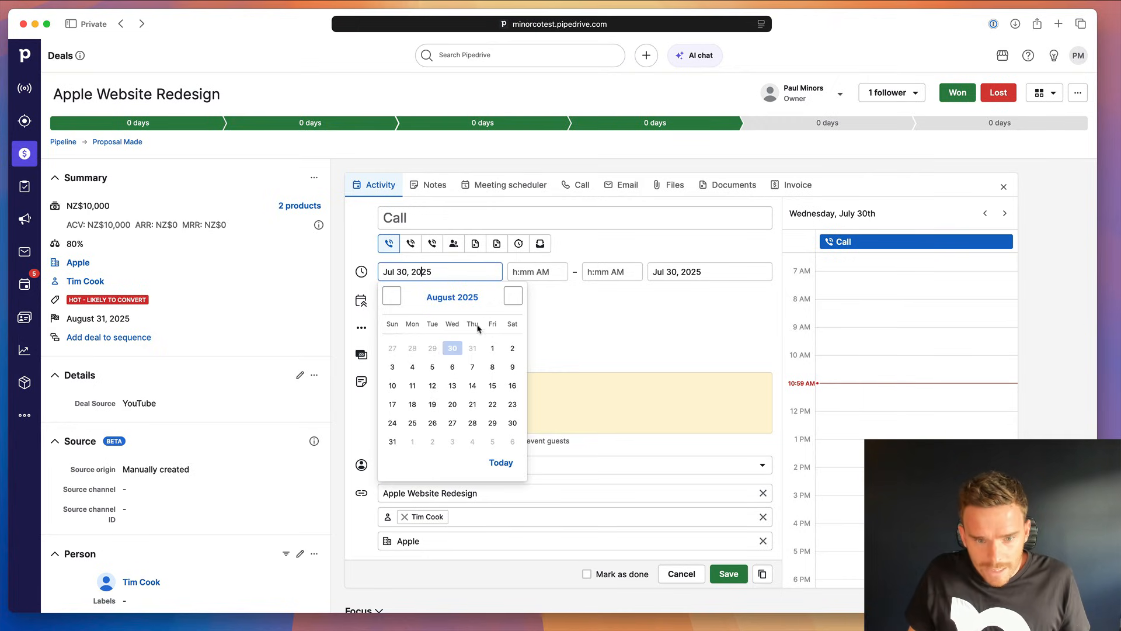
click(411, 368)
Add the note "Has Tim decided how to proceed?" to the call activity and save it.
click(416, 384)
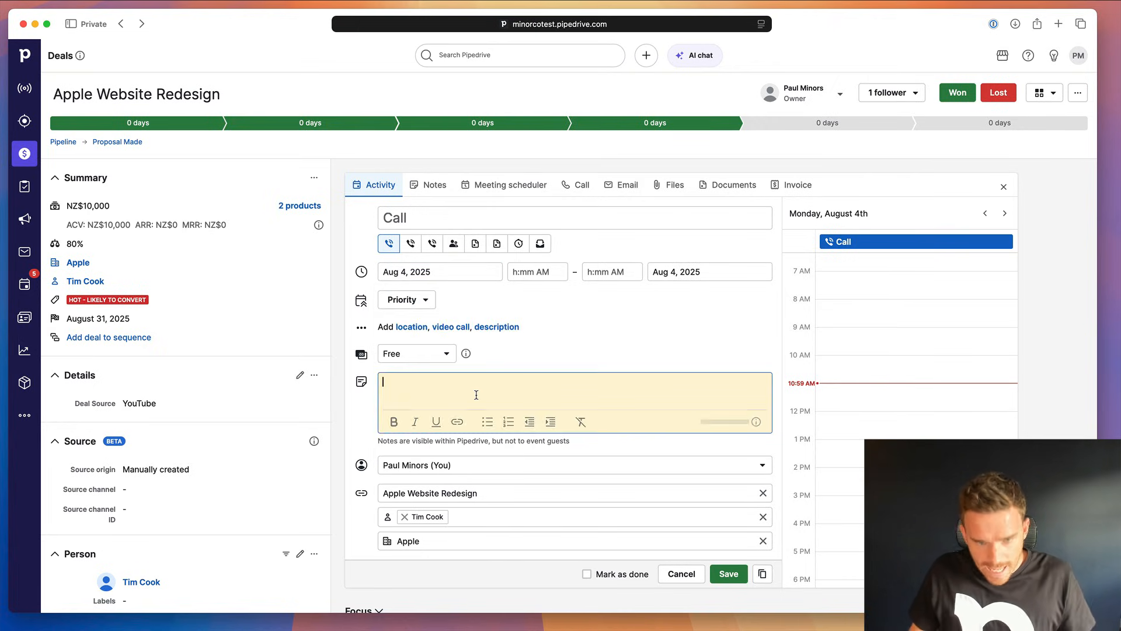
text(Has)
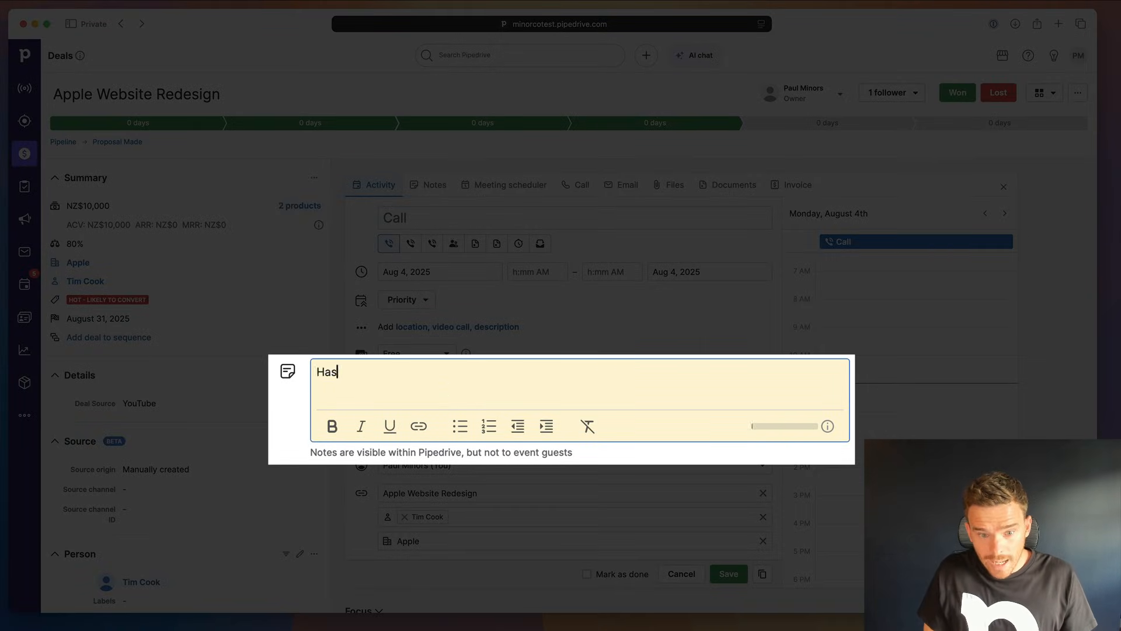
text( Timddecid)
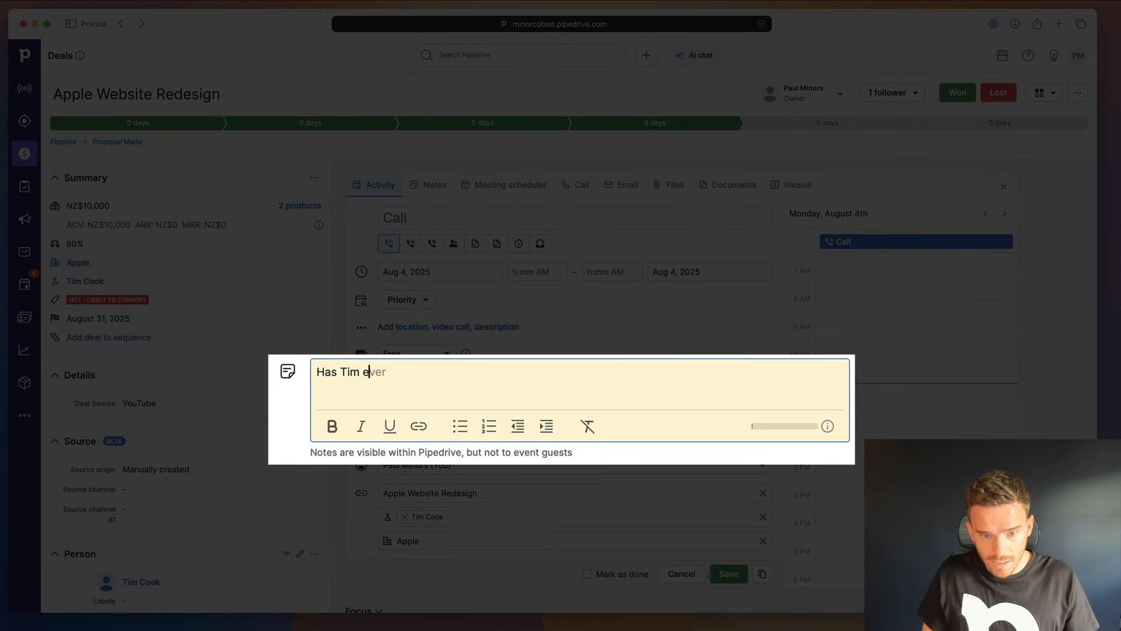
text(ed how to proceed>?)
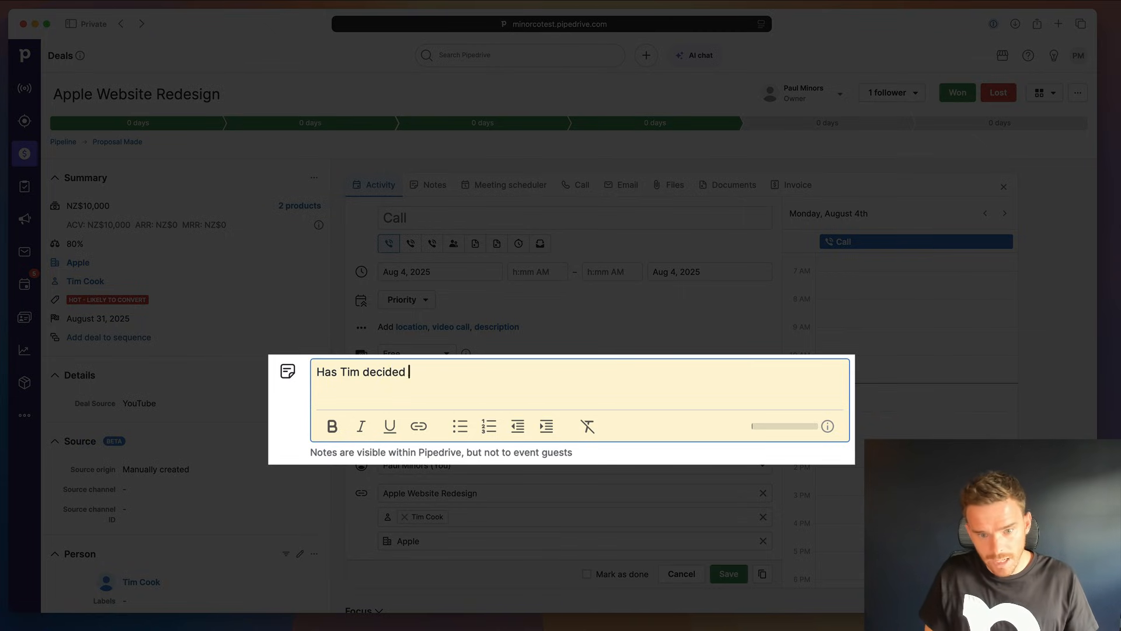
key(BackSpace)
key(BackSpace)
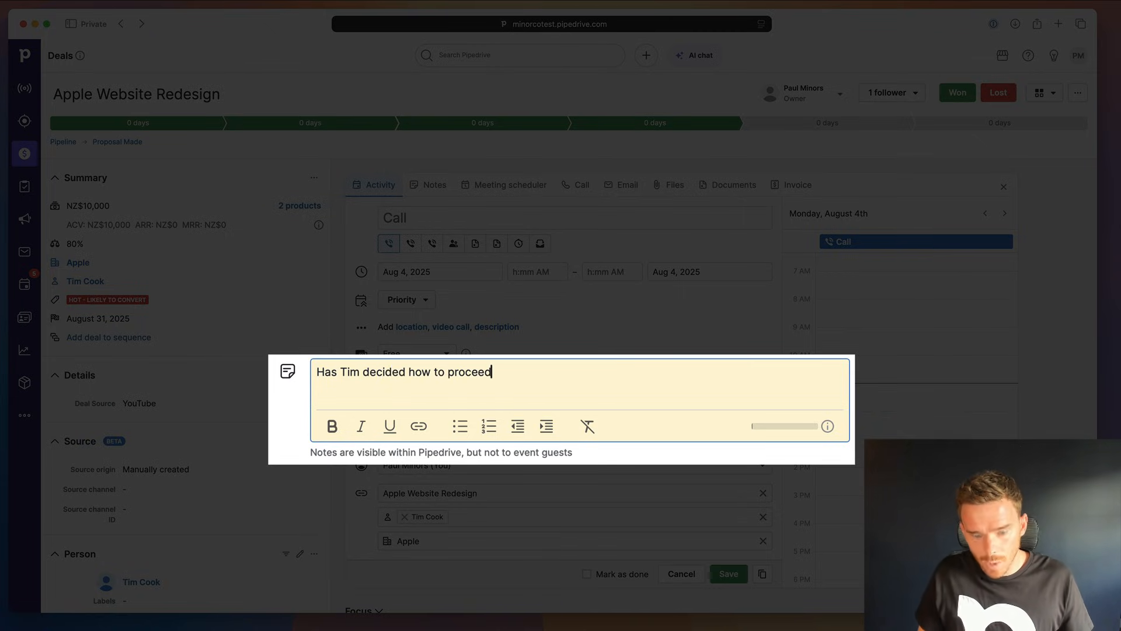
text(?)
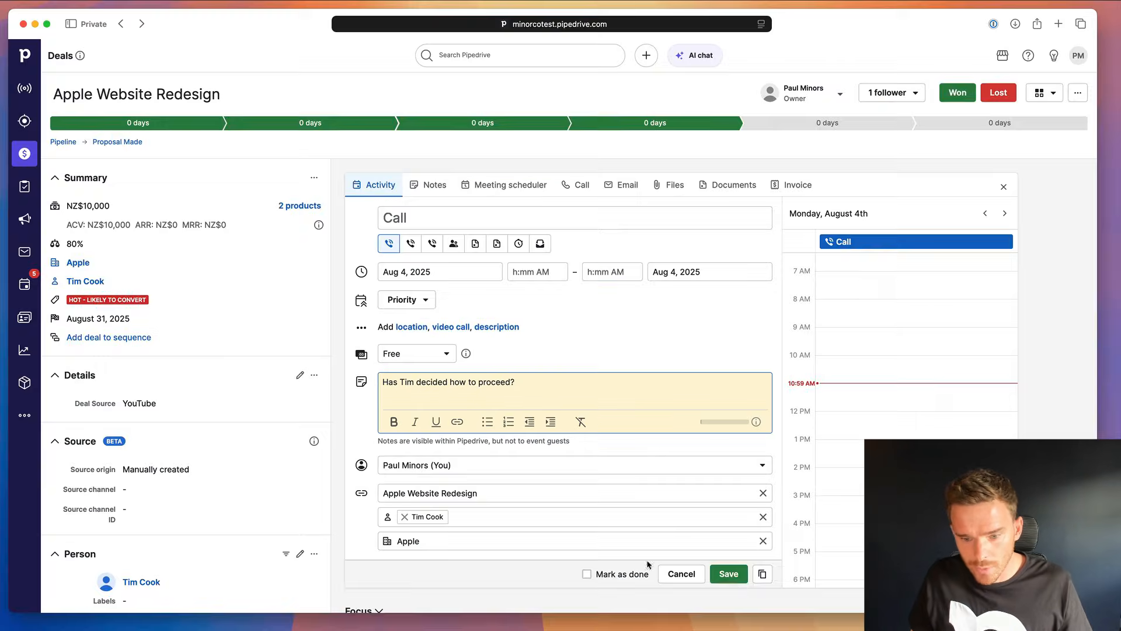
click(729, 573)
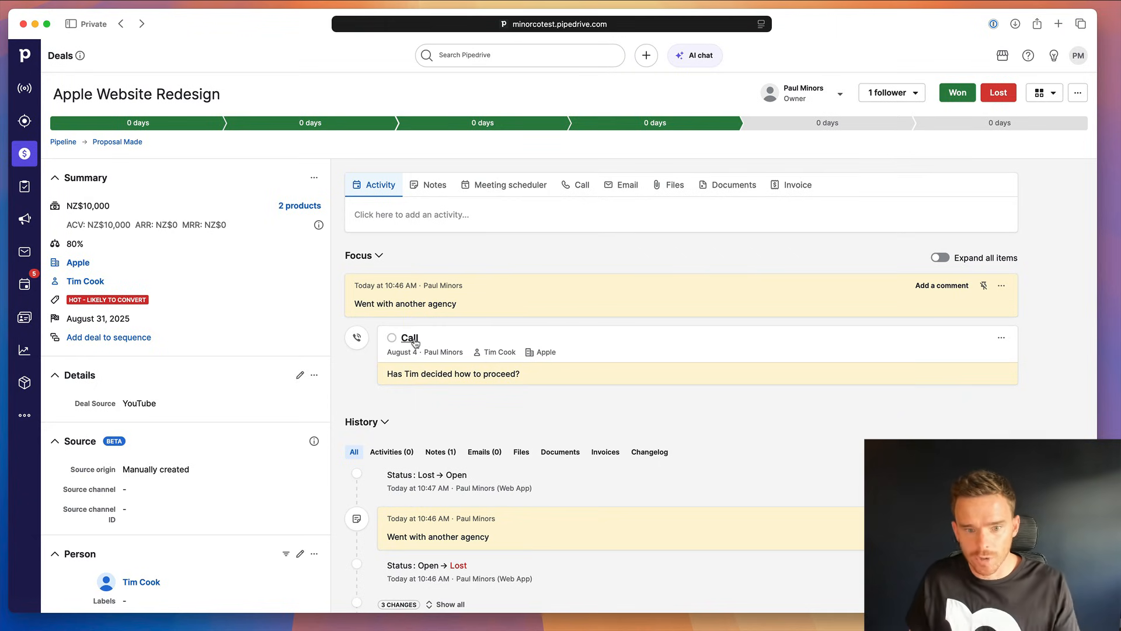
Reopen the scheduled call and add the bullet "Tim had questions about pricing." beneath its existing note.
click(411, 338)
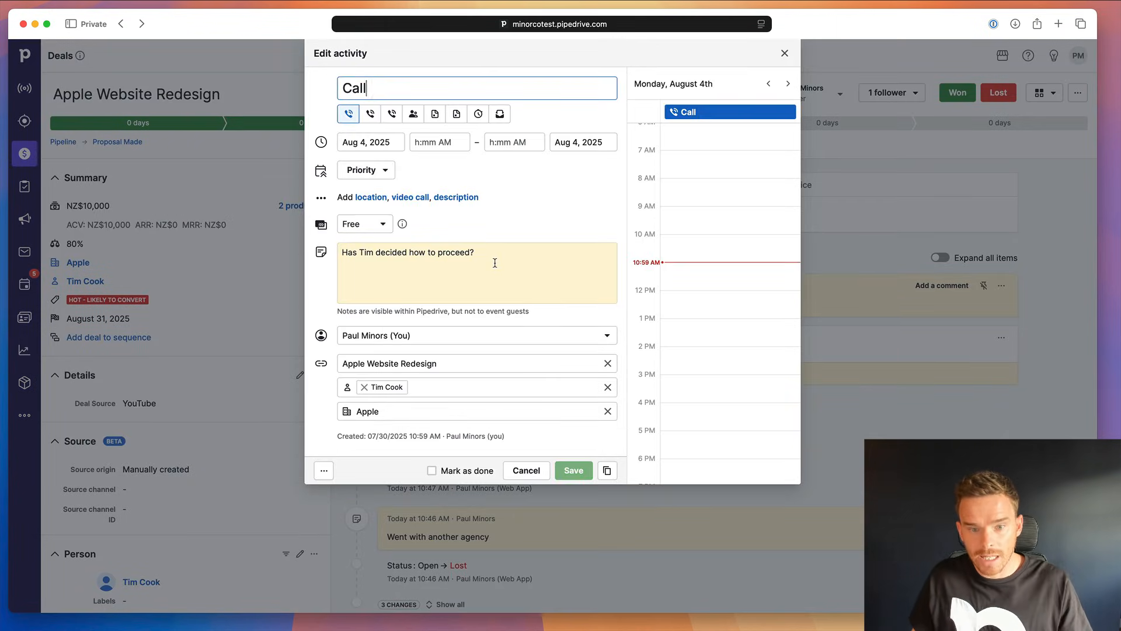
click(495, 263)
key(Return)
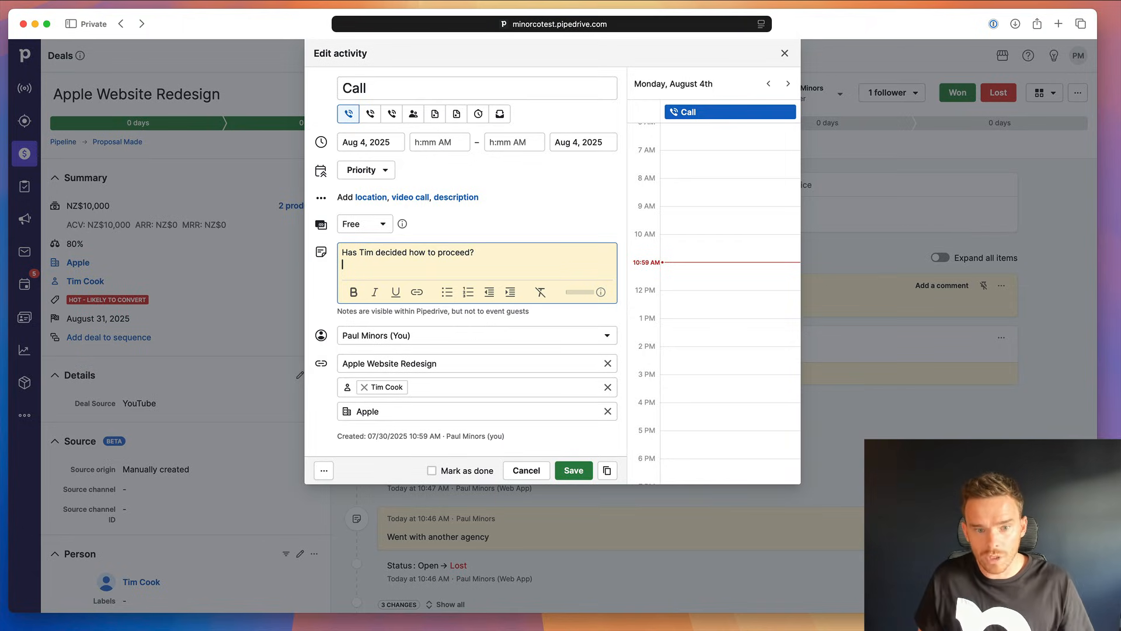
text(- Tim had que)
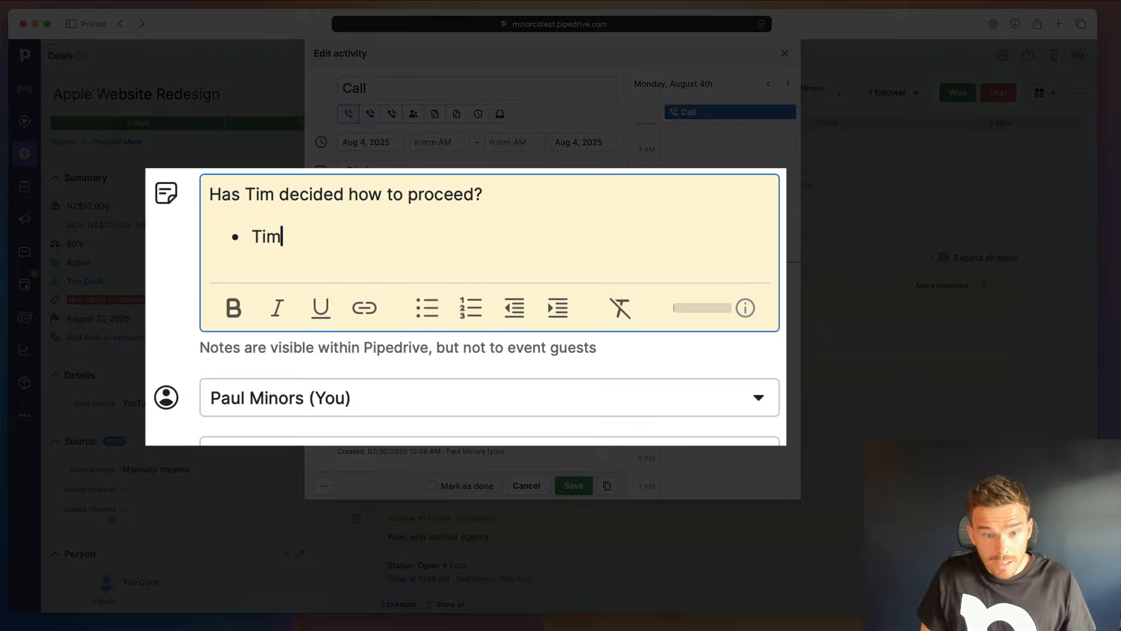
text(stions about pricing.)
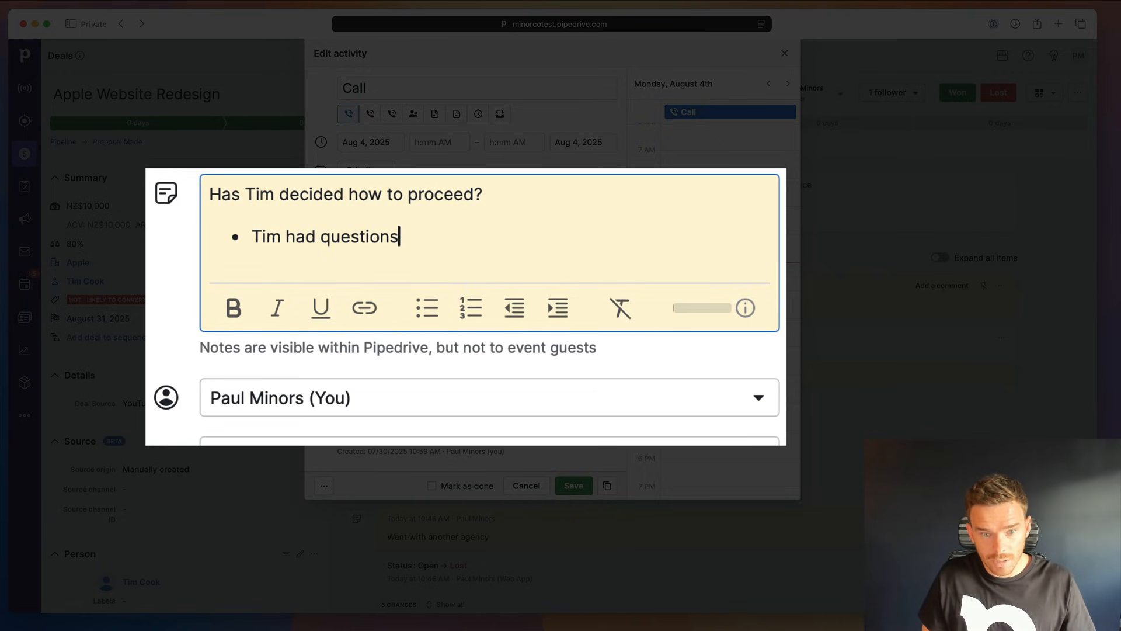
Add a second bullet "We made some changes to the scope." and save the call marked as done.
key(Return)
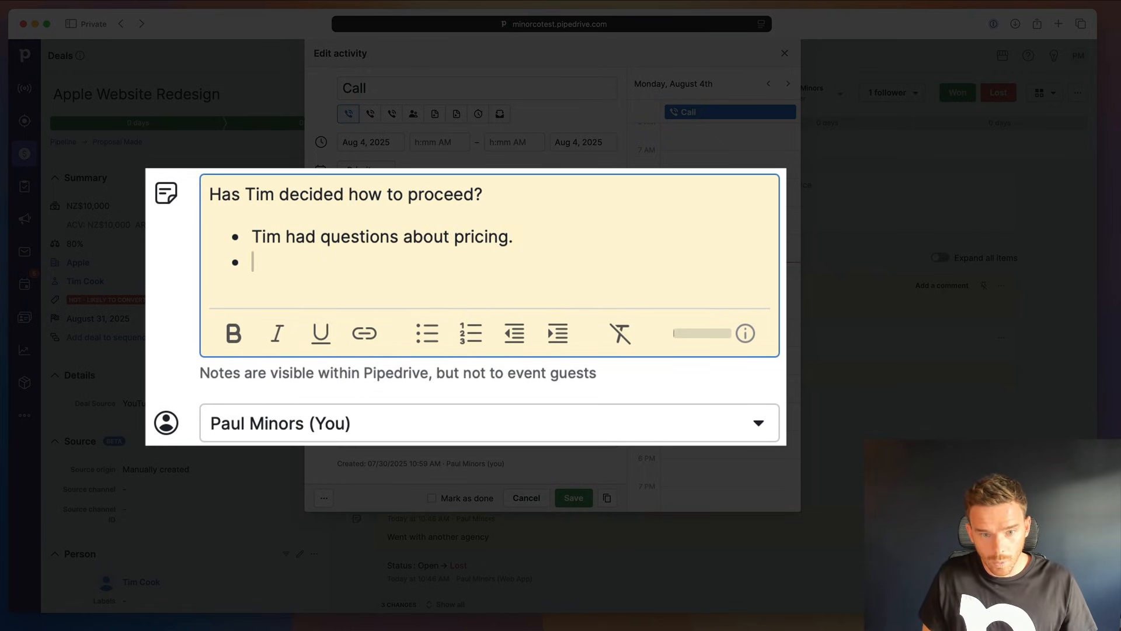
text(WE made)
key(BackSpace)
key(BackSpace)
key(BackSpace)
key(BackSpace)
key(BackSpace)
key(BackSpace)
key(BackSpace)
text(e)
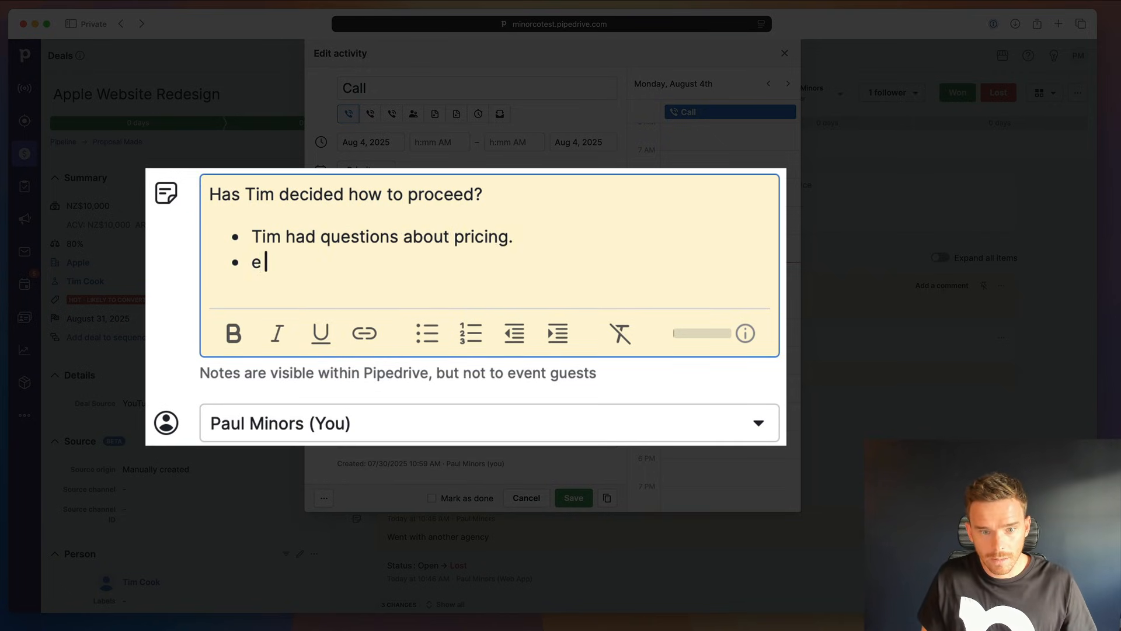
key(BackSpace)
text(We made sopme)
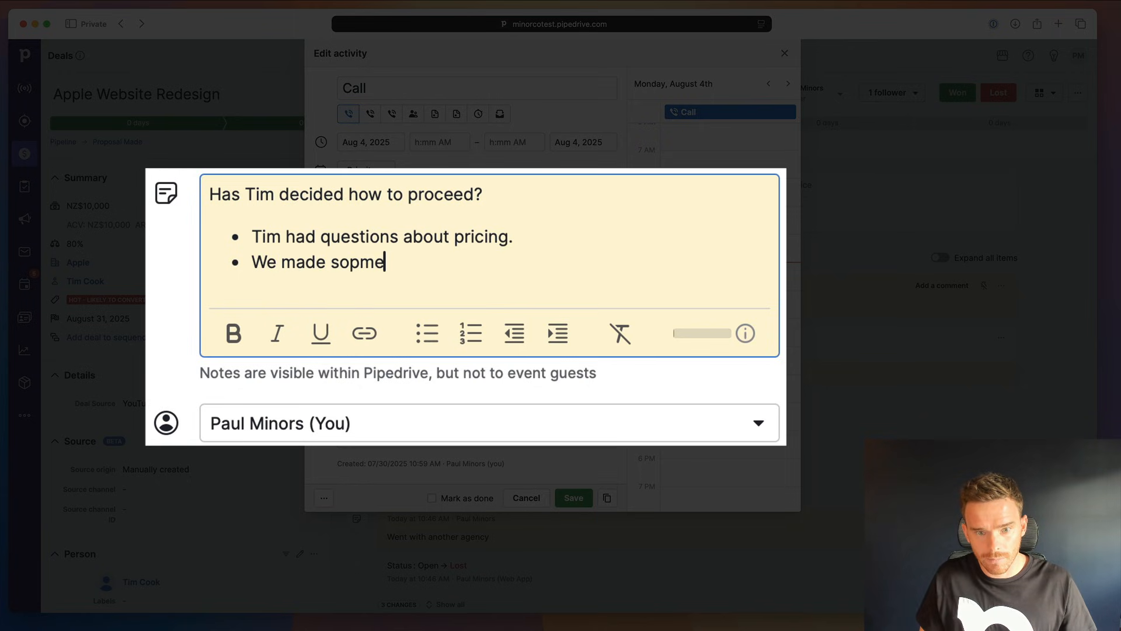
key(BackSpace)
key(BackSpace)
key(BackSpace)
text(me changes to the)
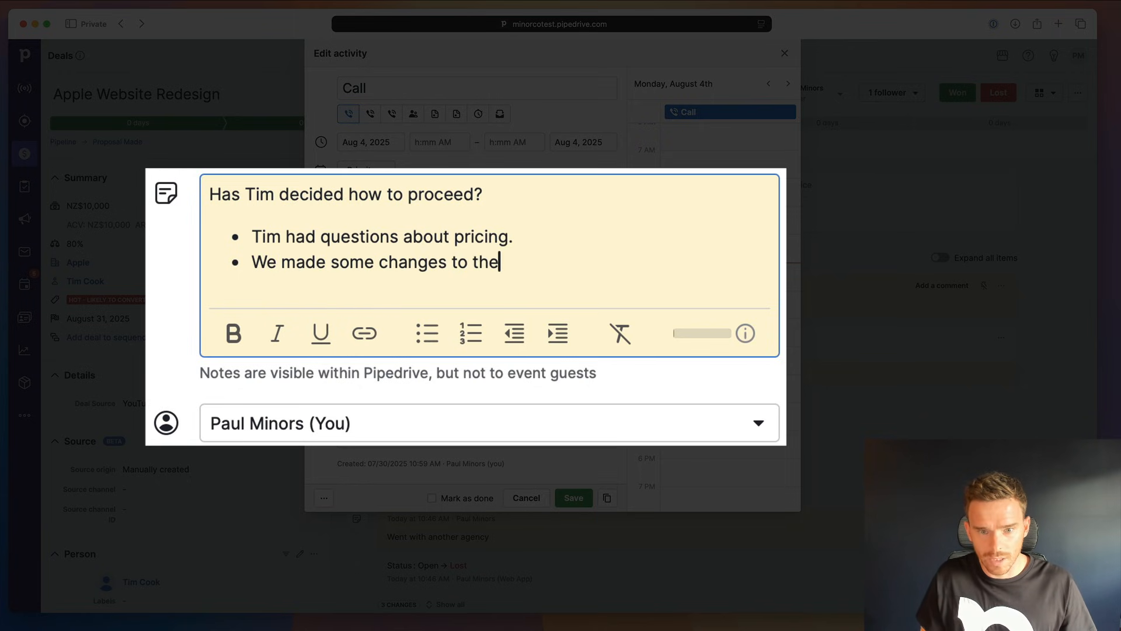
text( scope.)
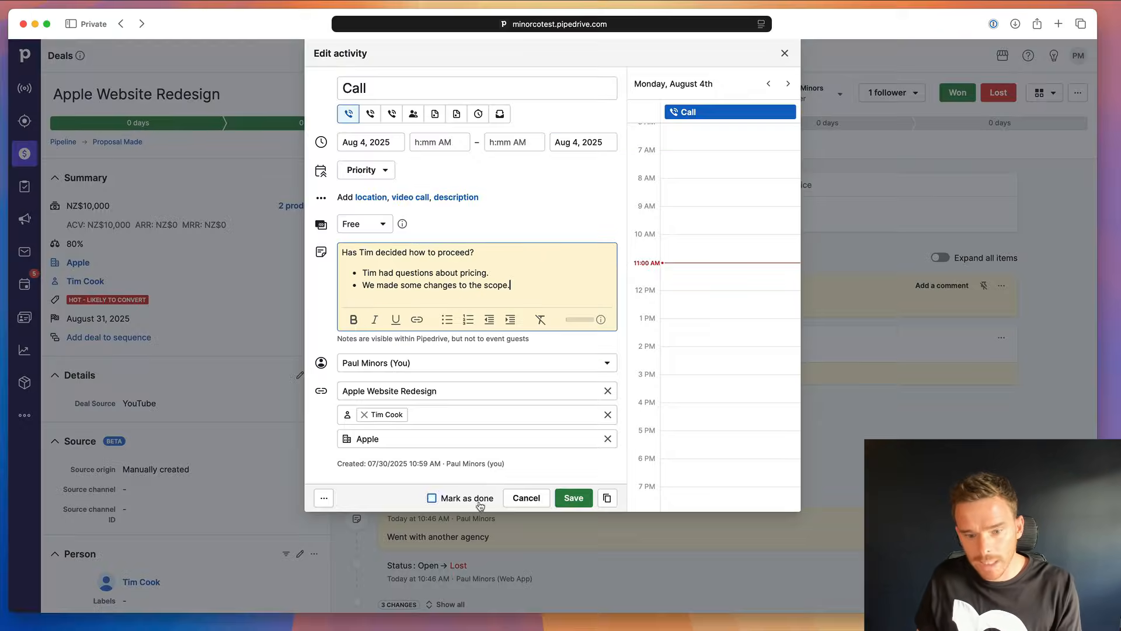
click(431, 498)
click(574, 498)
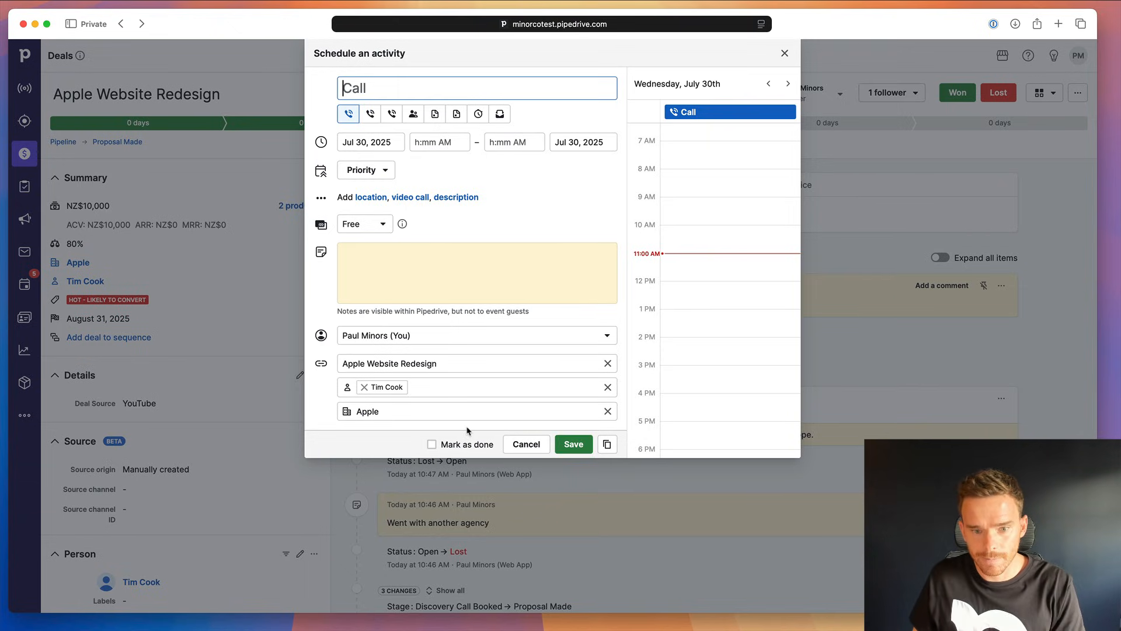
Set the follow-up activity's type to Email and its date to Aug 6, 2025.
click(500, 115)
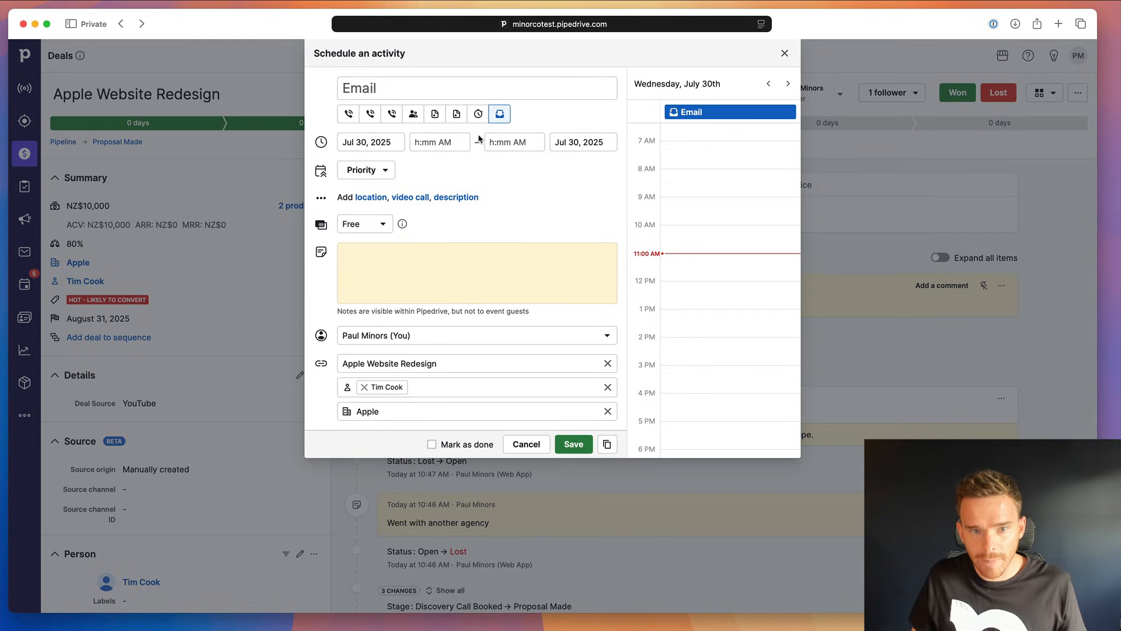
click(384, 142)
click(472, 166)
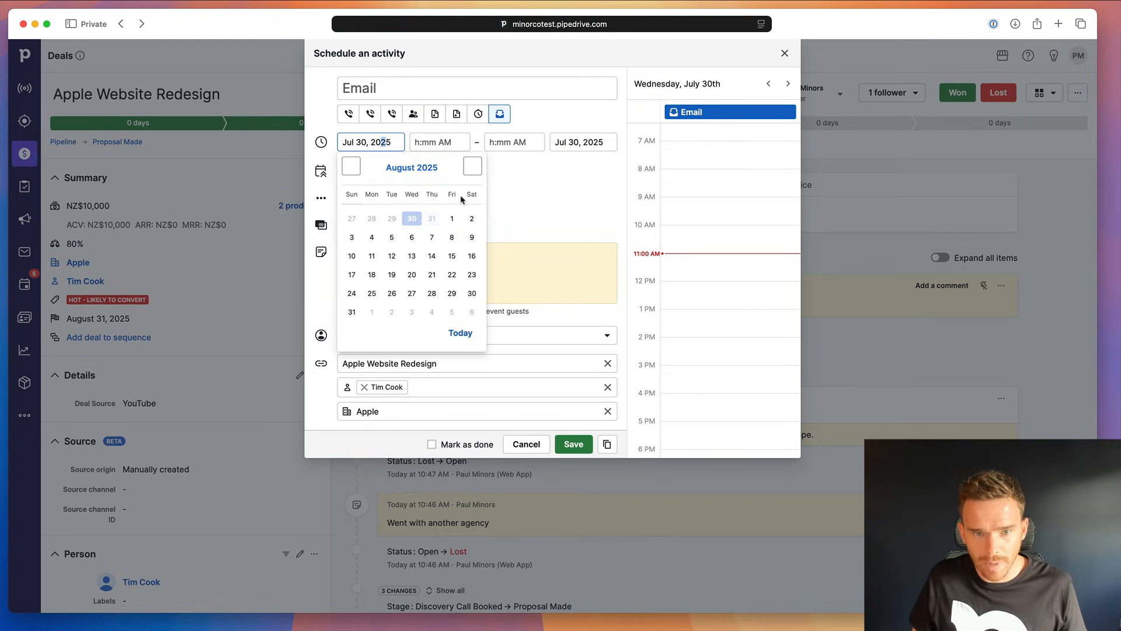
click(412, 237)
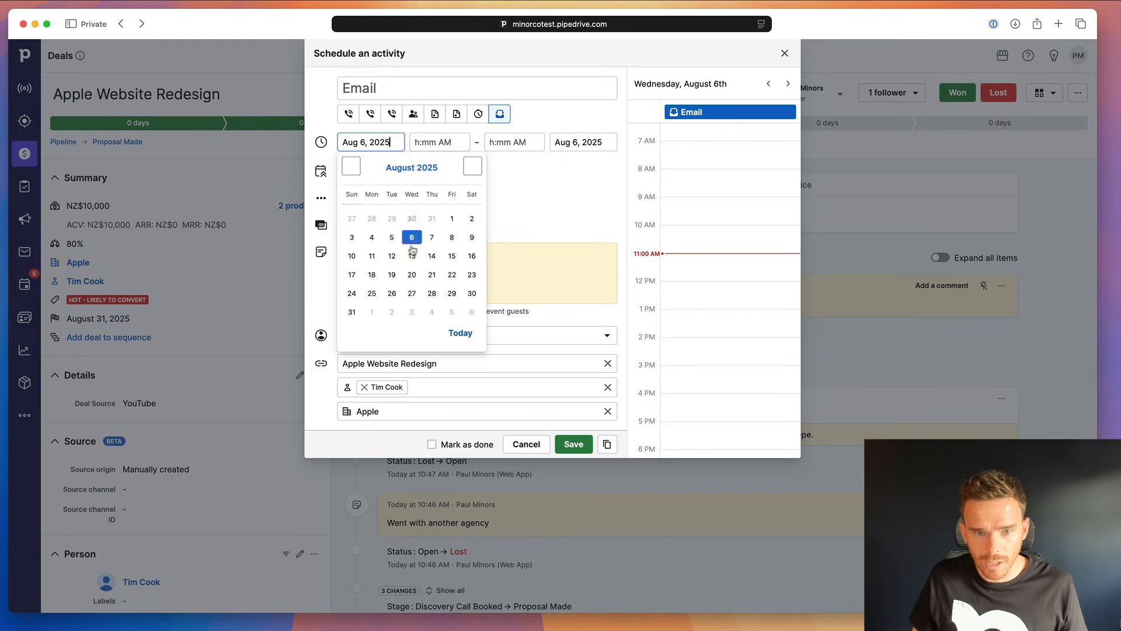
Add the note "Ready to send contract?" to the follow-up email activity and save it.
click(504, 291)
text(Ready t)
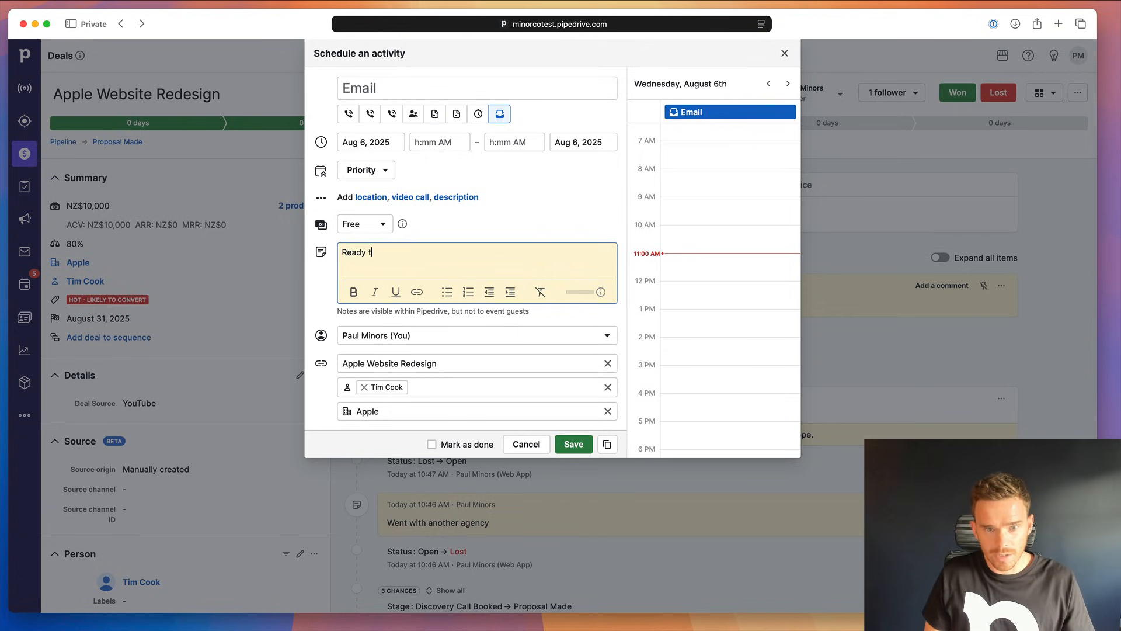
text(o send contracr)
key(BackSpace)
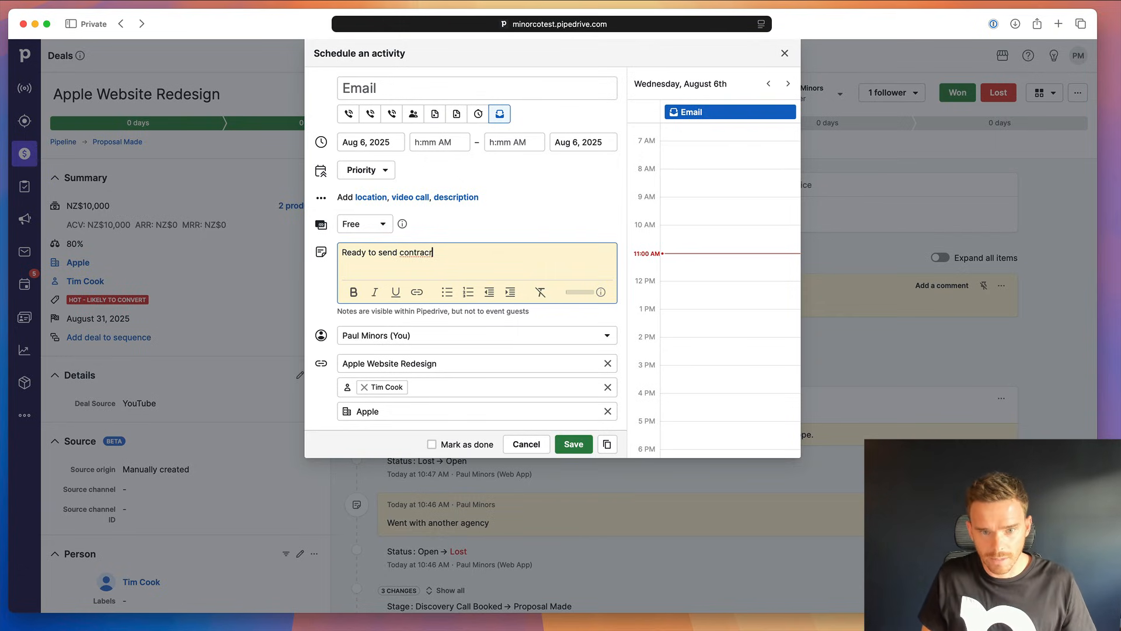
text(t?)
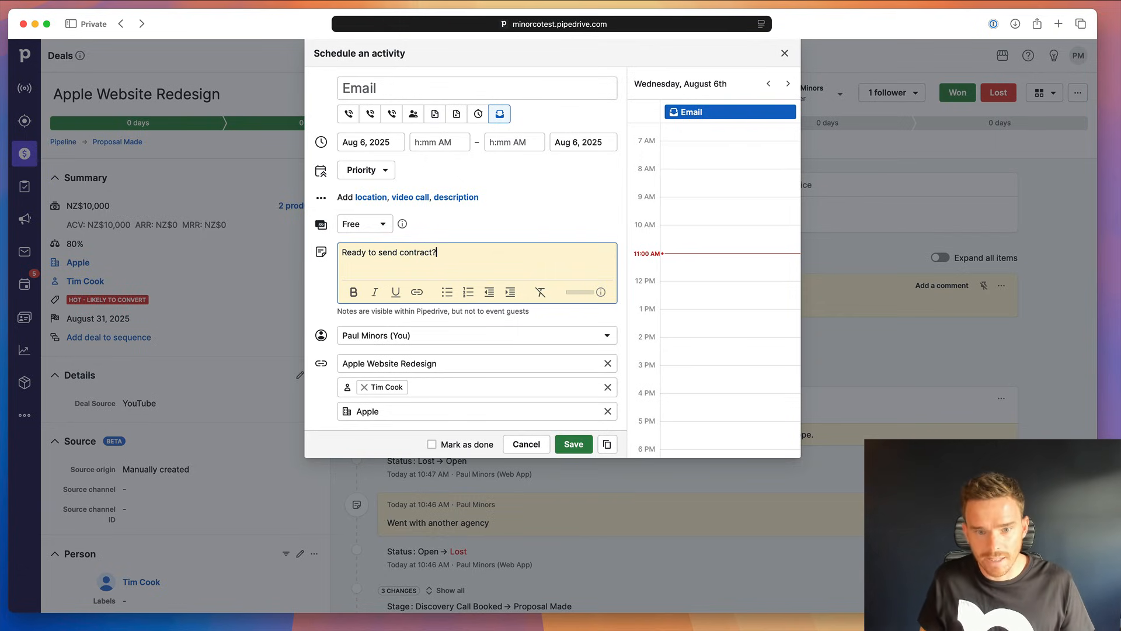
click(573, 444)
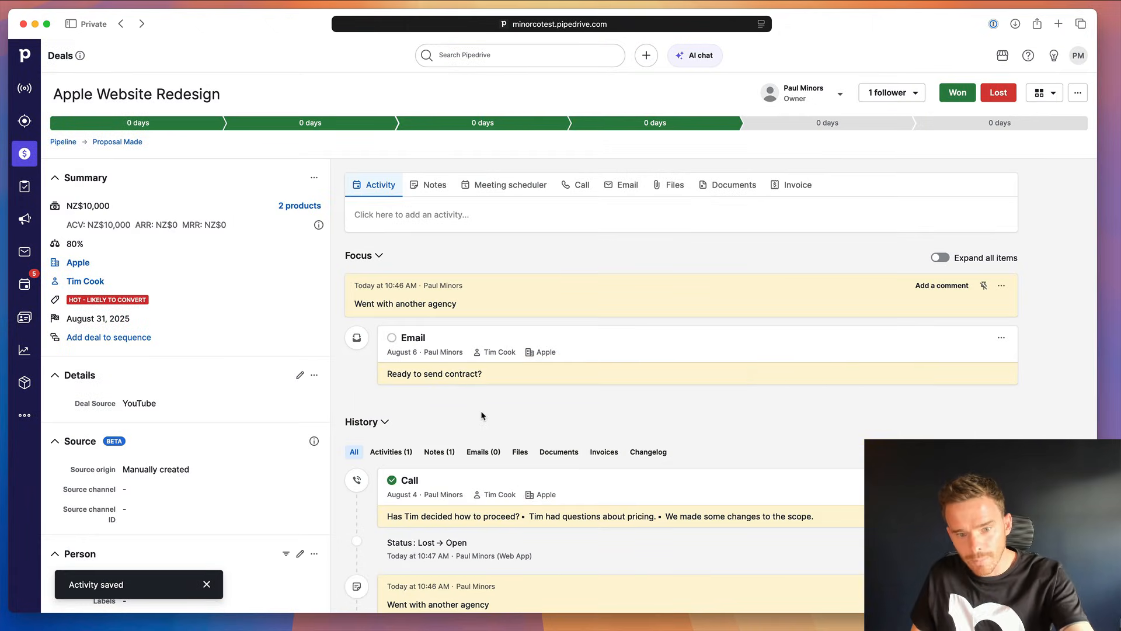
Review the completed call and its notes in the deal's history.
scroll(470, 413, down, 3)
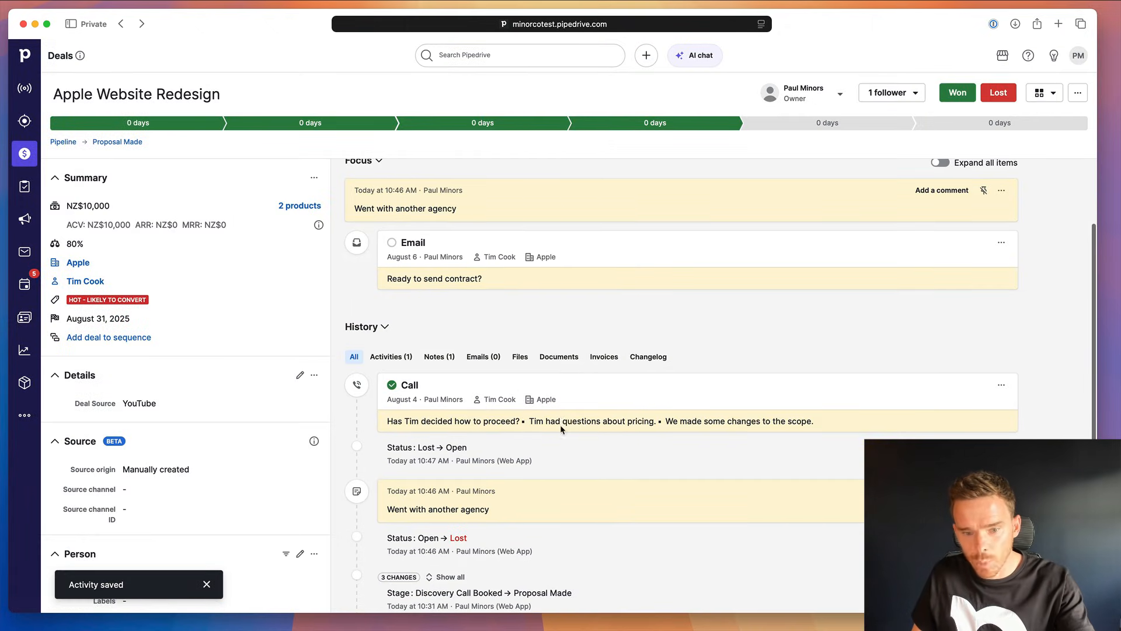
drag(560, 426, 850, 426)
click(857, 426)
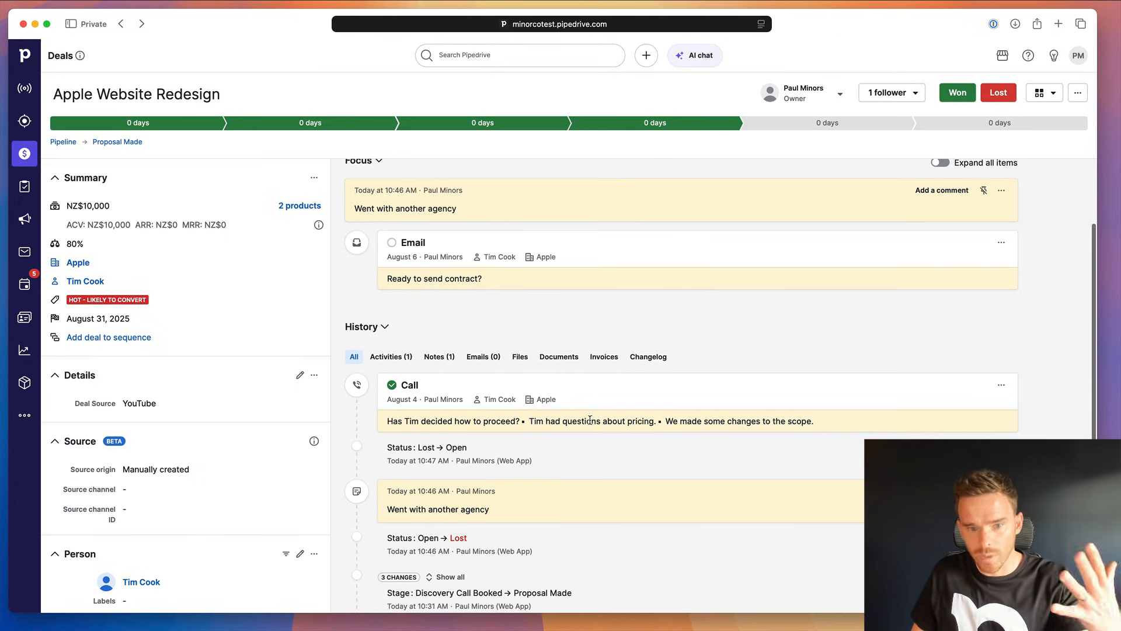
scroll(588, 412, up, 3)
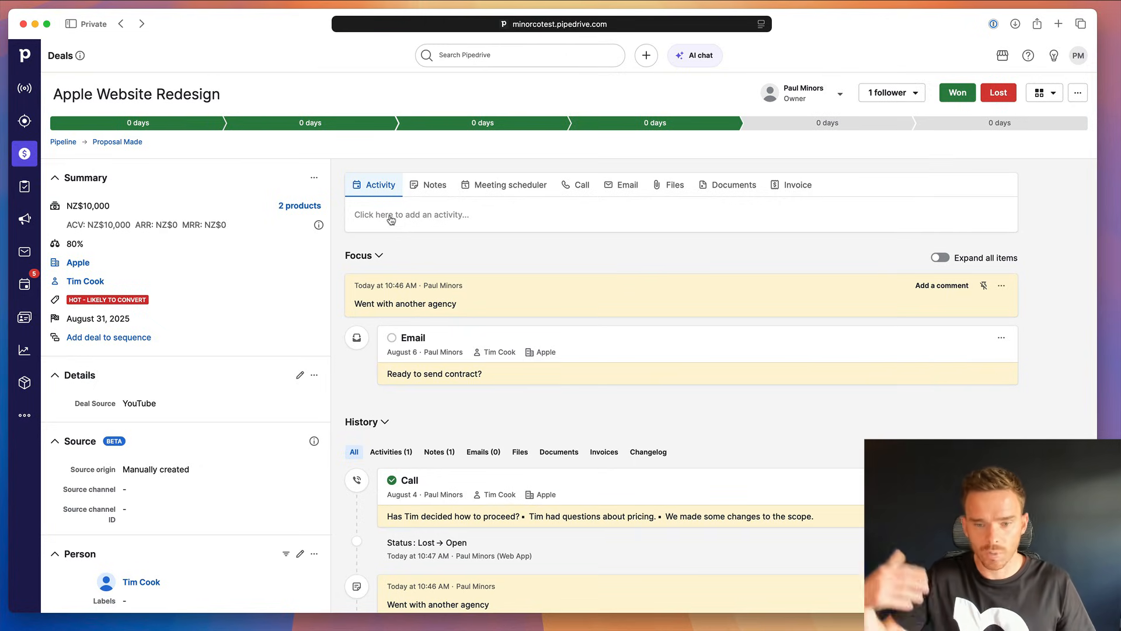
drag(410, 195, 420, 229)
click(420, 229)
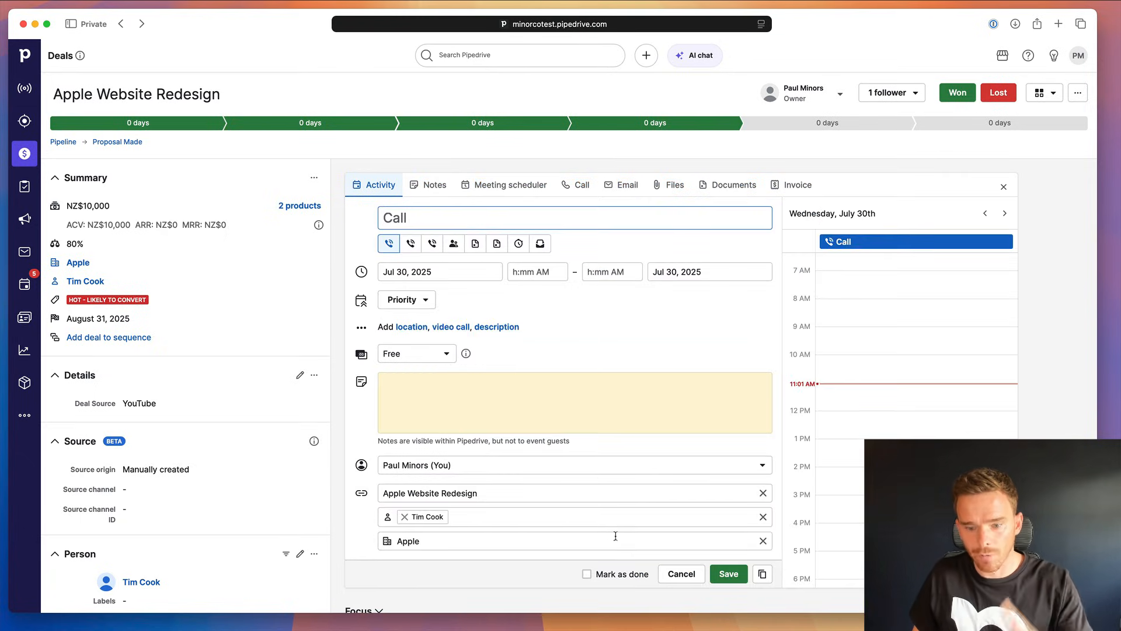
click(681, 573)
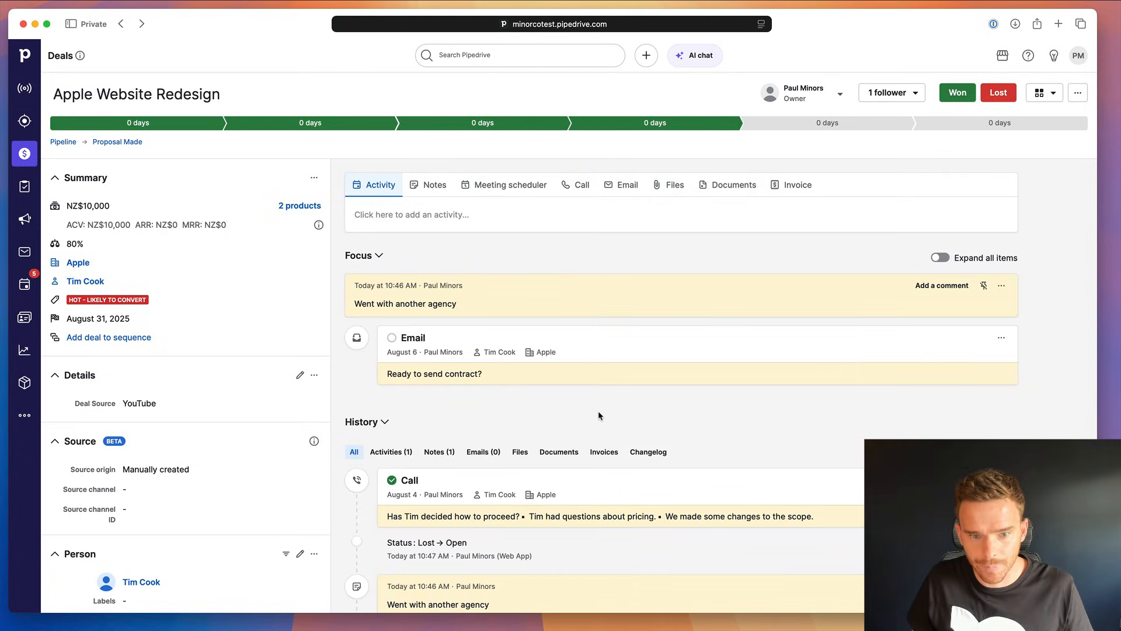
Return to the deals pipeline and check the overdue activities on the iTable deal and the third Qualified Opportunity deal.
click(24, 153)
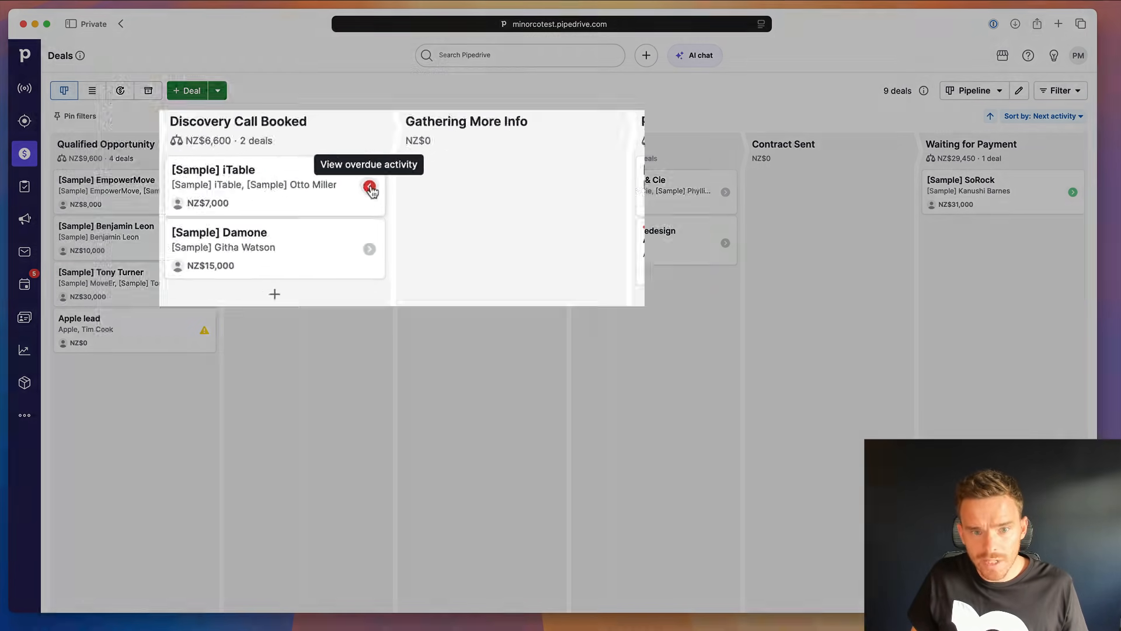
click(378, 192)
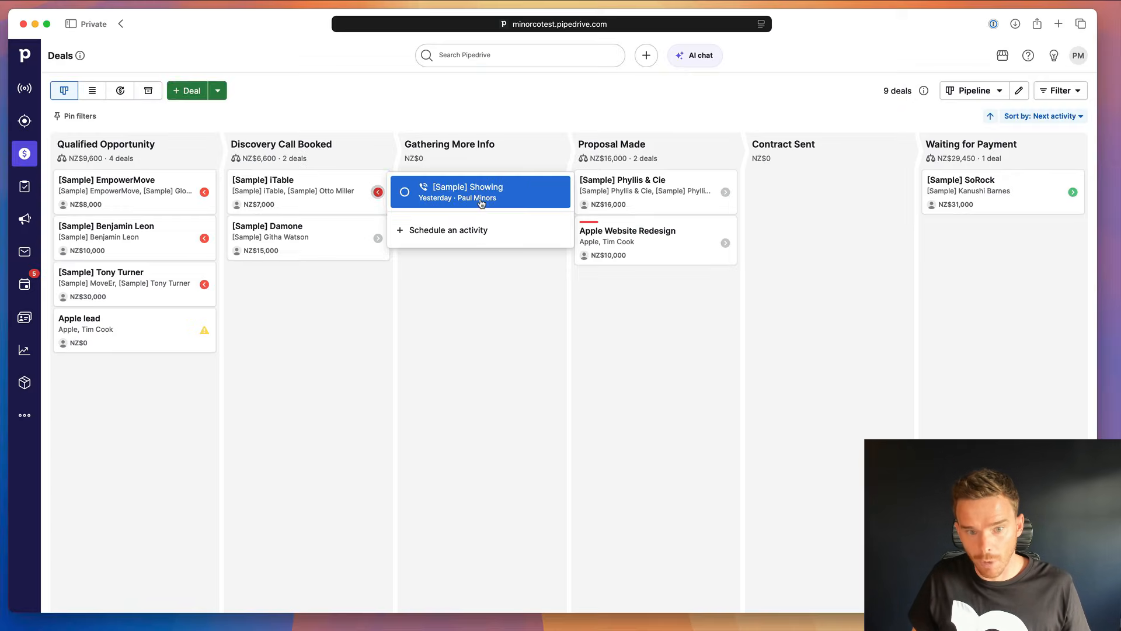
click(205, 285)
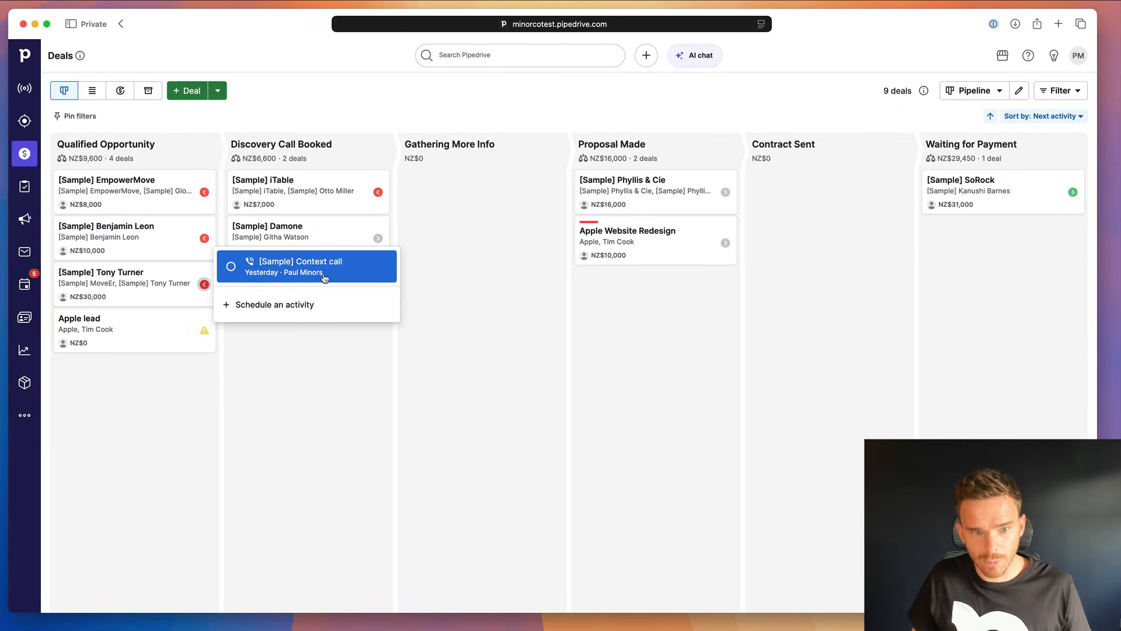
click(323, 338)
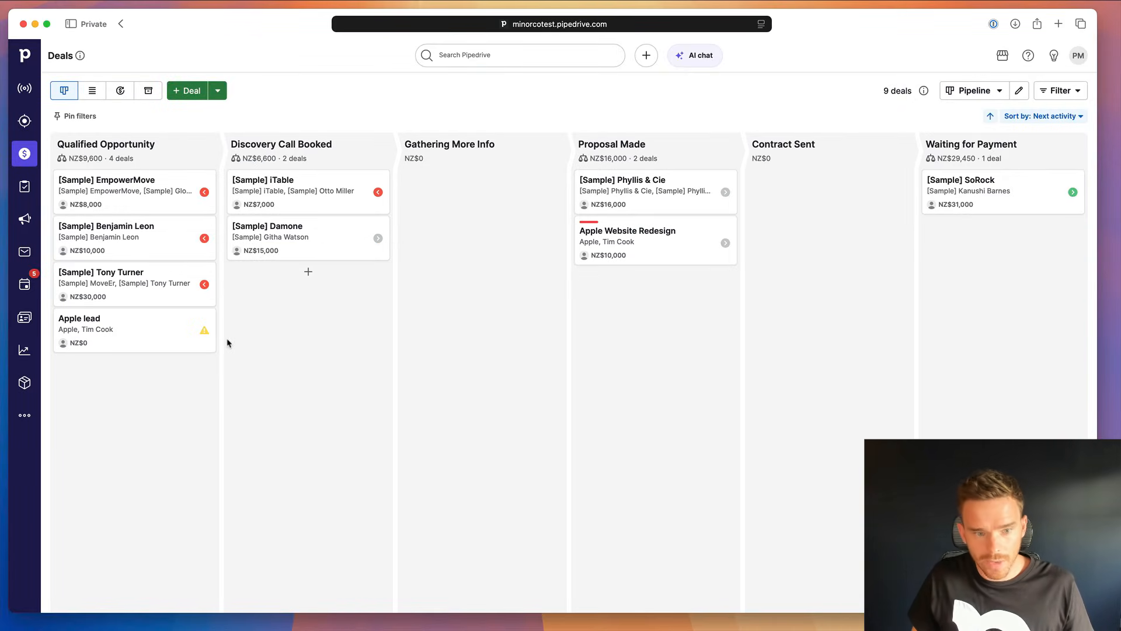
Schedule a call on a future date for the Apple lead deal in the Qualified Opportunity stage and save it.
click(205, 332)
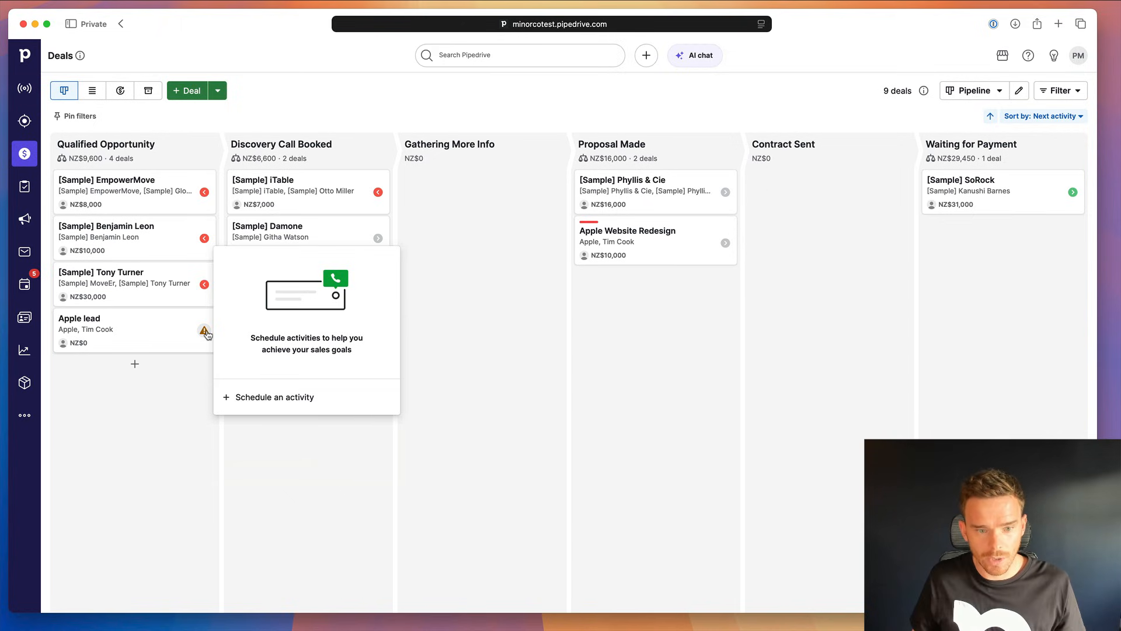
click(293, 400)
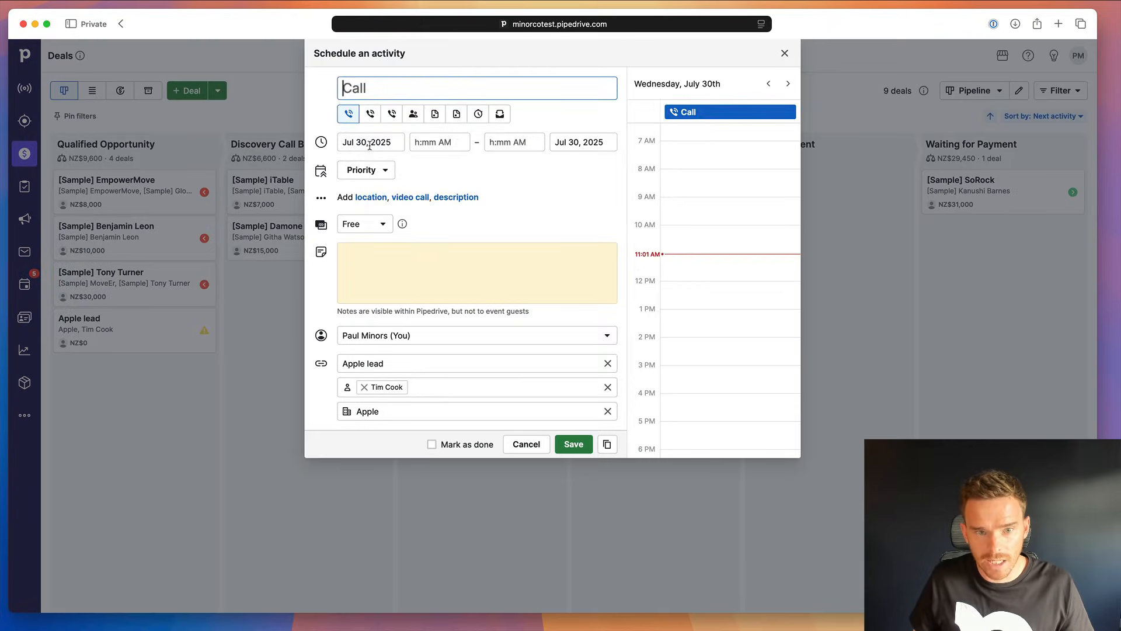
click(369, 143)
click(433, 292)
click(574, 443)
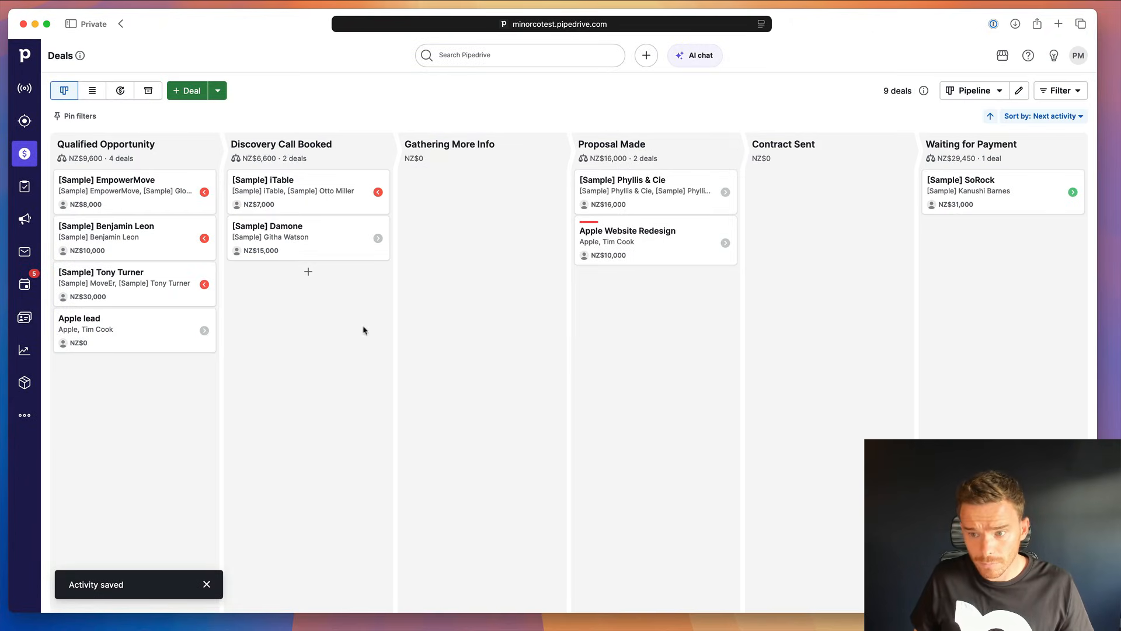
Check the scheduled activity on the SoRock deal in the Waiting for Payment stage.
click(1072, 193)
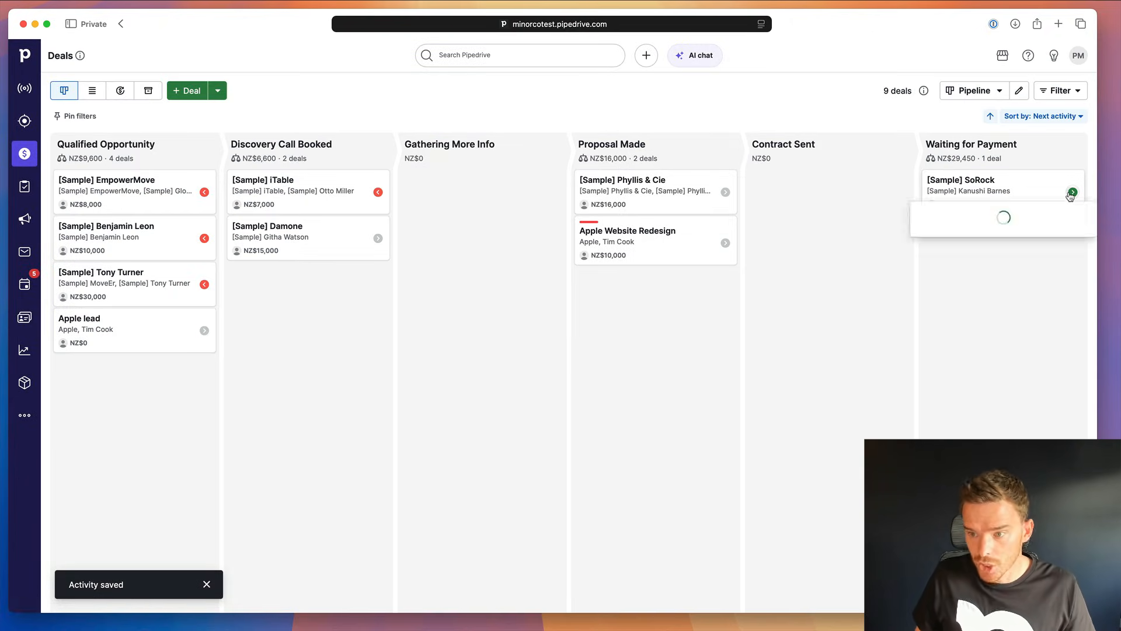
click(989, 400)
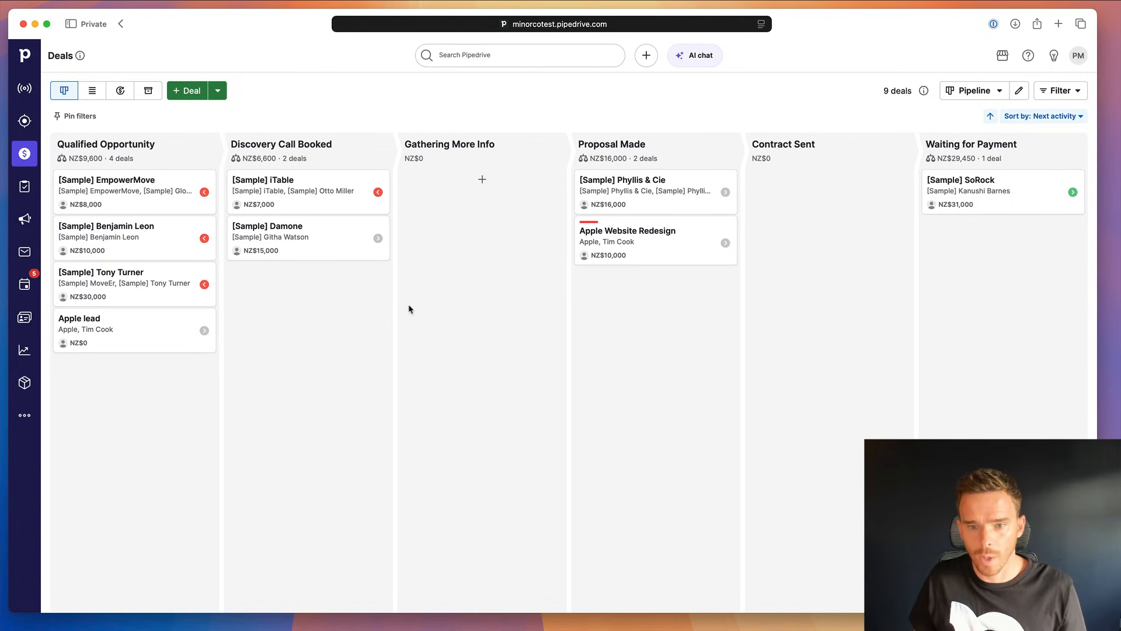
Open the Apple Website Redesign deal and save a note containing the full "Lorem ipsum dolor sit amet" placeholder paragraph.
click(659, 246)
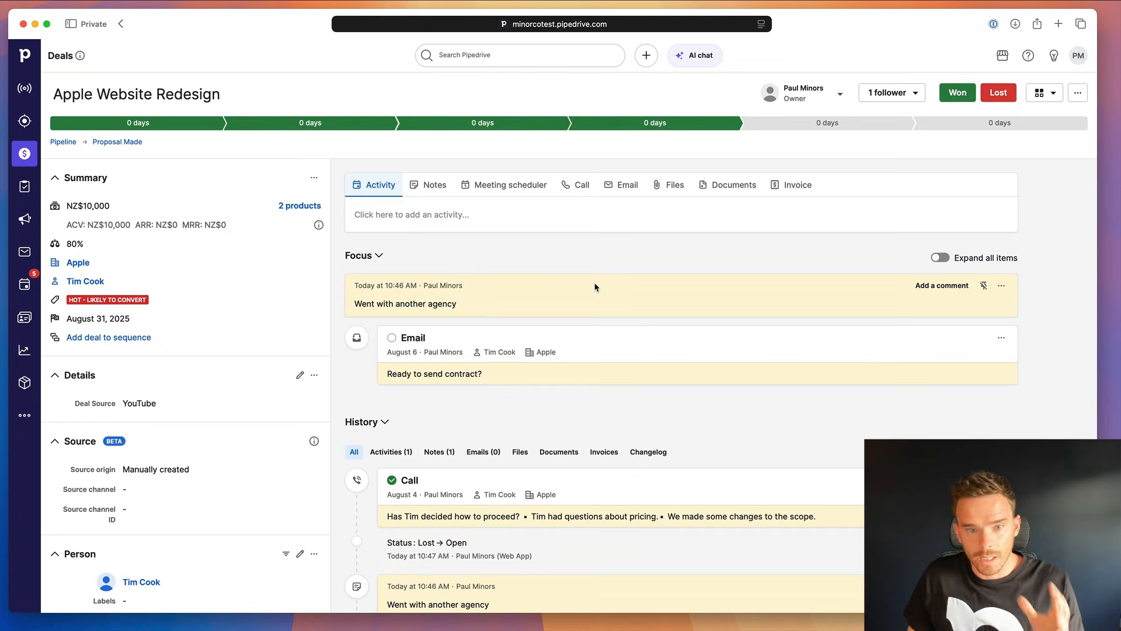
click(435, 185)
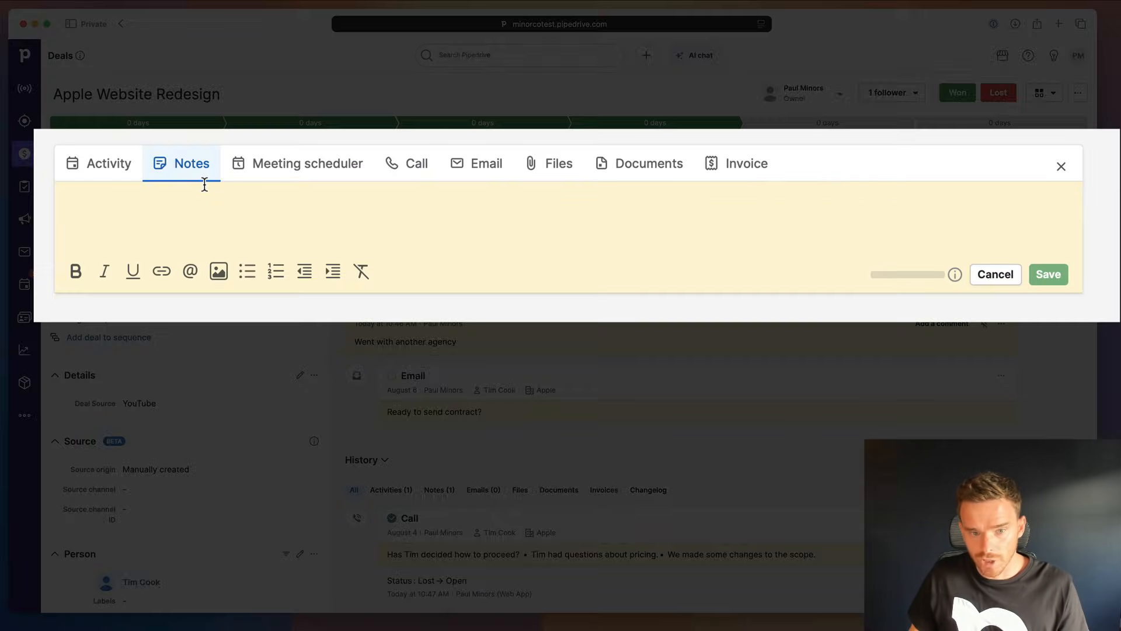
text(Lorem ipsum dolor sit amet, consectetur adipiscing elit, sed do eiusmod tempor incididunt ut labore et dolore magna aliqua. Ut enim ad minim veniam, quis nostrud exercitation ullamco laboris nisi ut aliquip ex ea commodo consequat. Duis aute irure dolor in reprehenderit in voluptate velit esse cillum dolore eu fugiat nulla pariatur. Excepteur sint occaecat cupidatat non proident, sunt in culpa qui officia deserunt mollit anim id est laborum.)
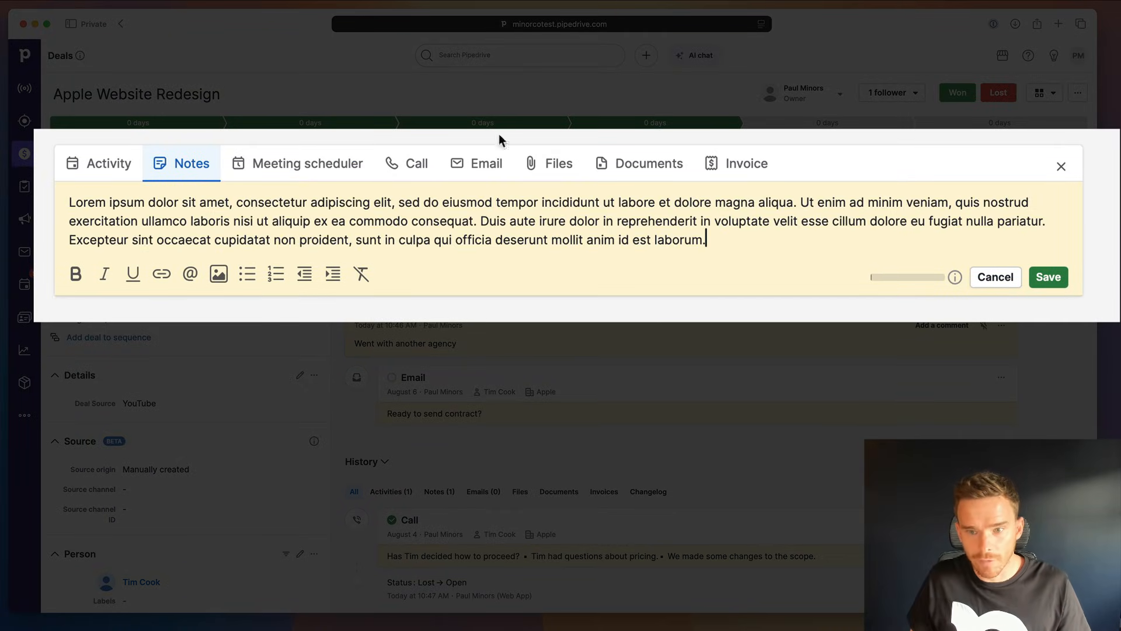
click(1049, 278)
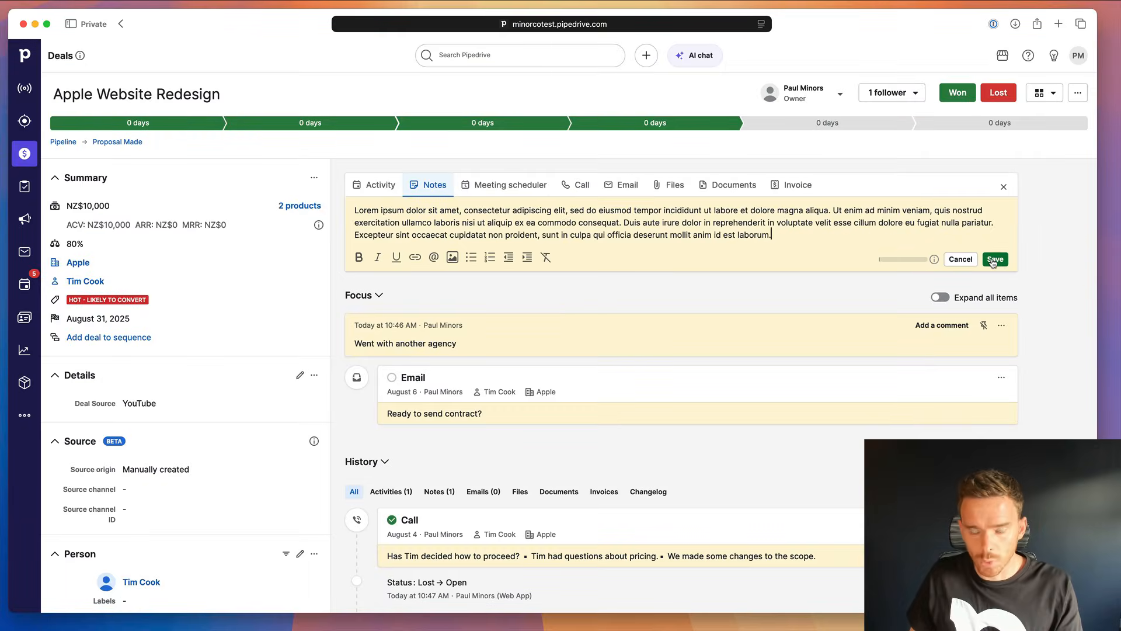
Expand the new lorem ipsum note in the deal's history to read its full text.
scroll(934, 327, down, 3)
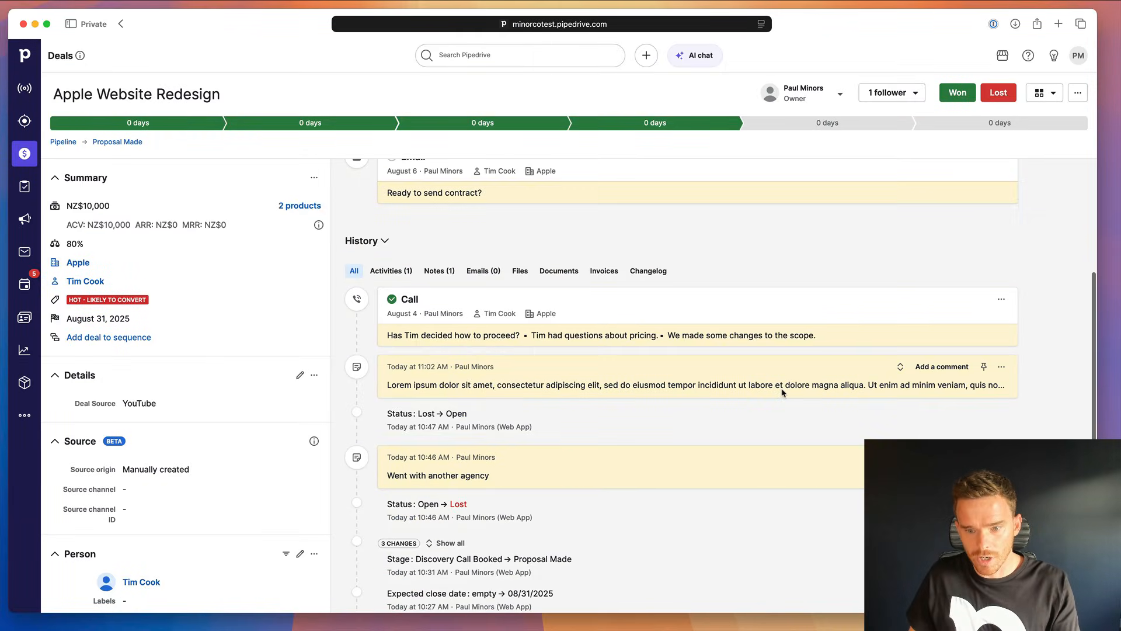
click(900, 373)
scroll(767, 373, up, 3)
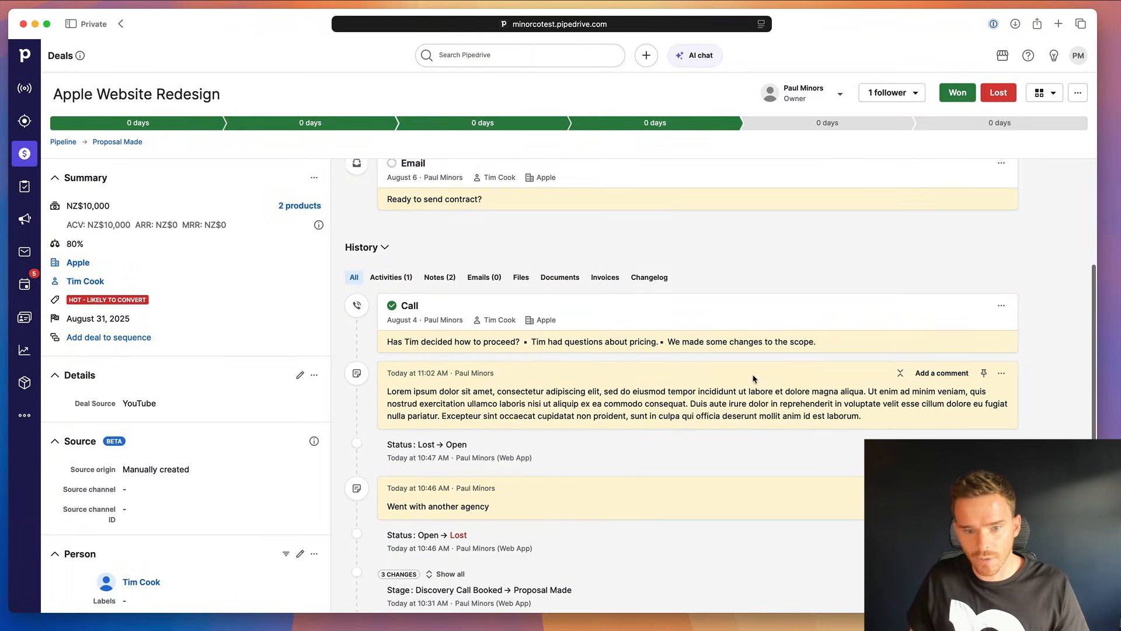
Examine the deal's meeting scheduler, call, file upload, Smart Docs and email sync options.
click(508, 194)
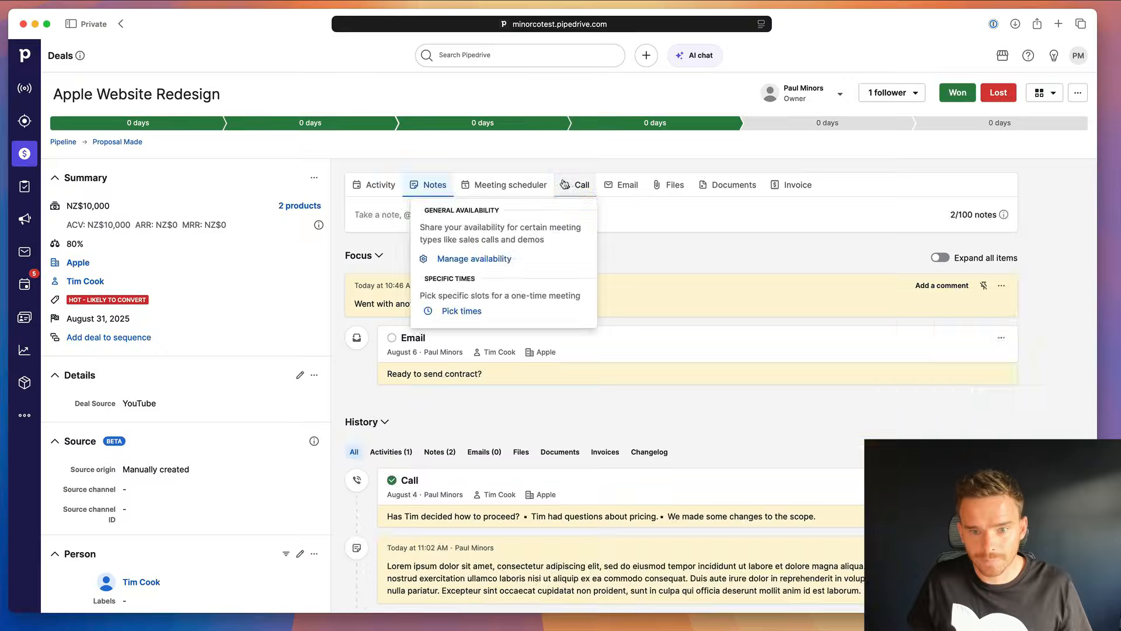
click(580, 188)
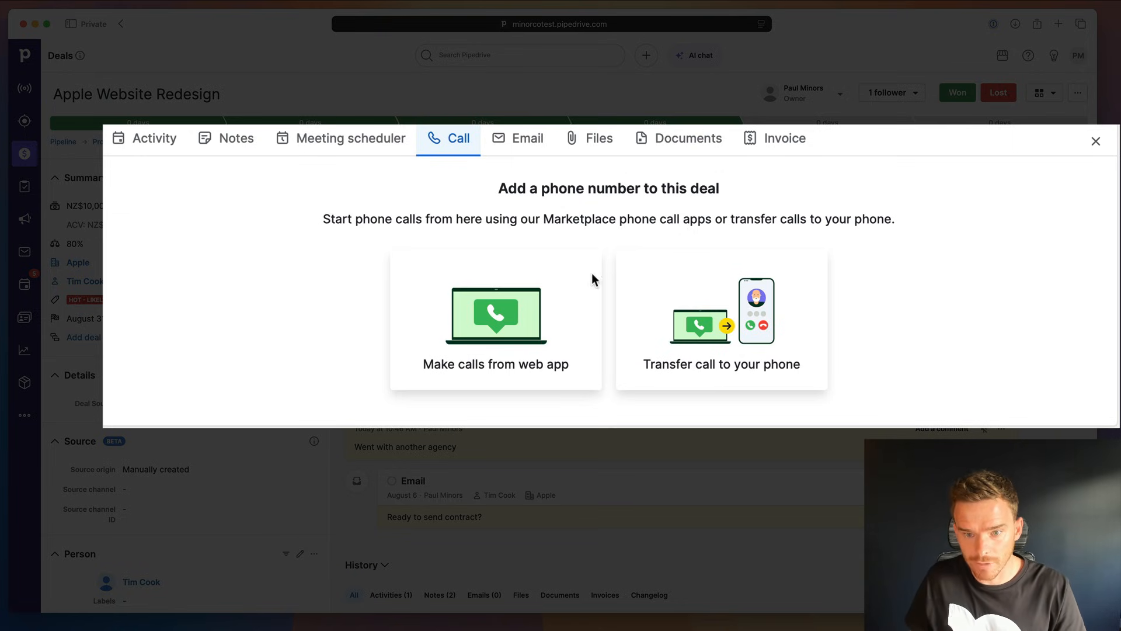
click(592, 139)
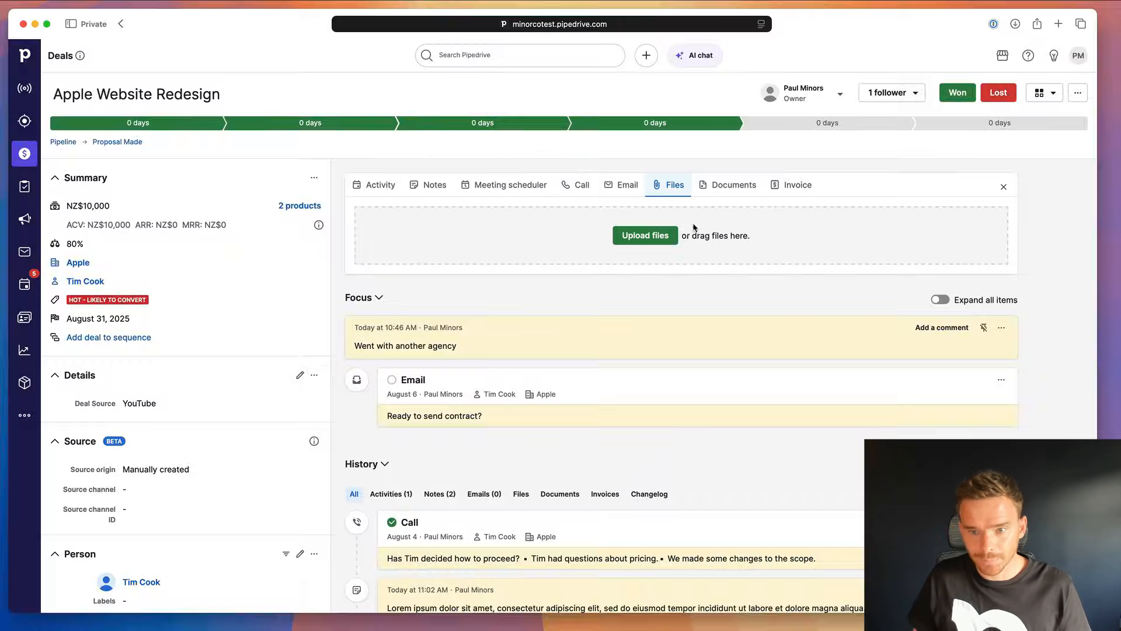
click(727, 188)
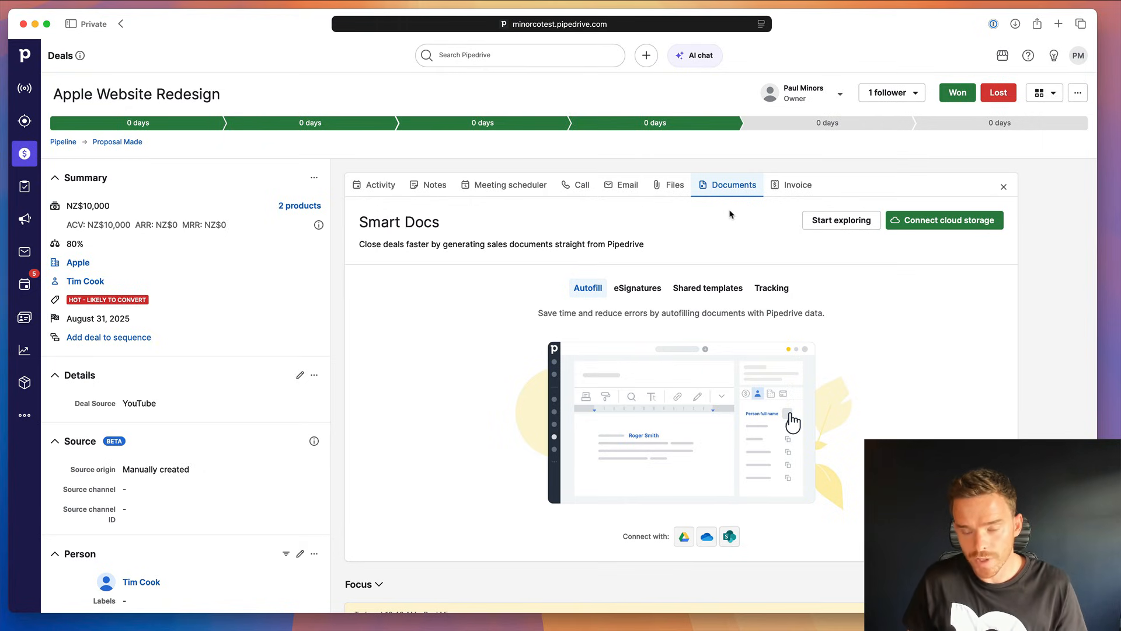
click(622, 185)
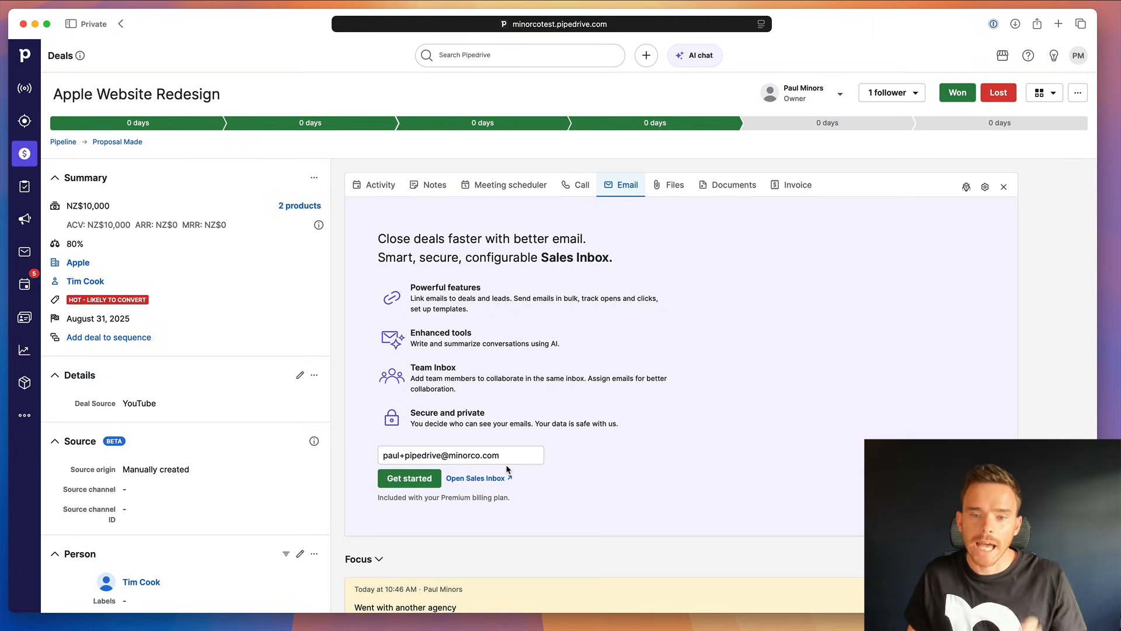
scroll(517, 468, down, 1)
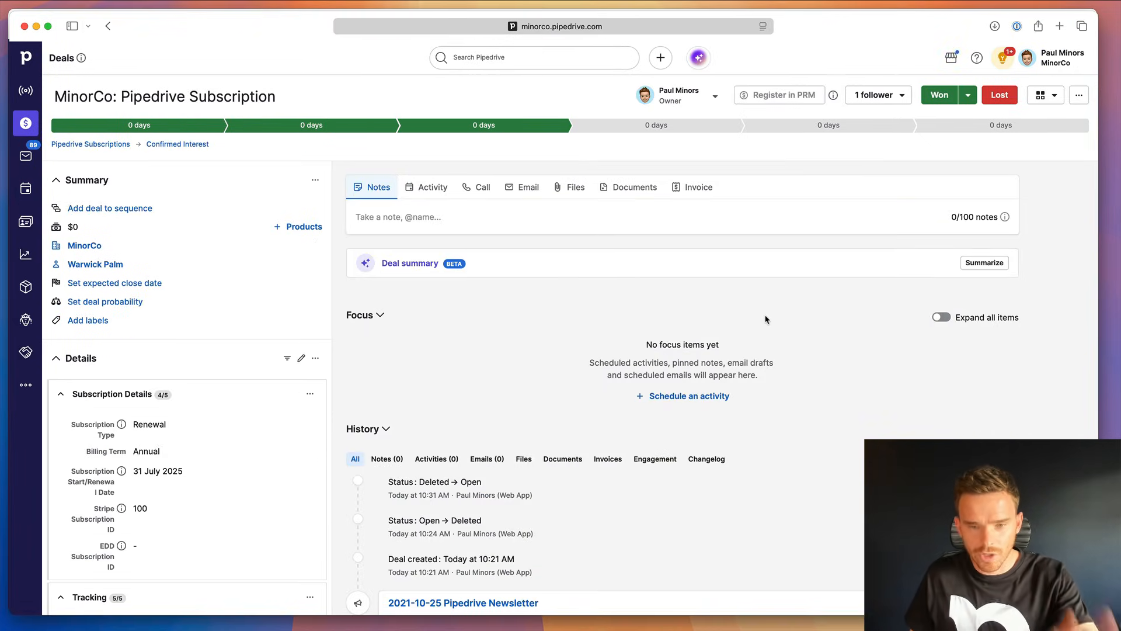
Start an email from the MinorCo: Pipedrive Subscription deal and fill it with the "SALES - Pipedrive Subscription Quote" template.
click(531, 192)
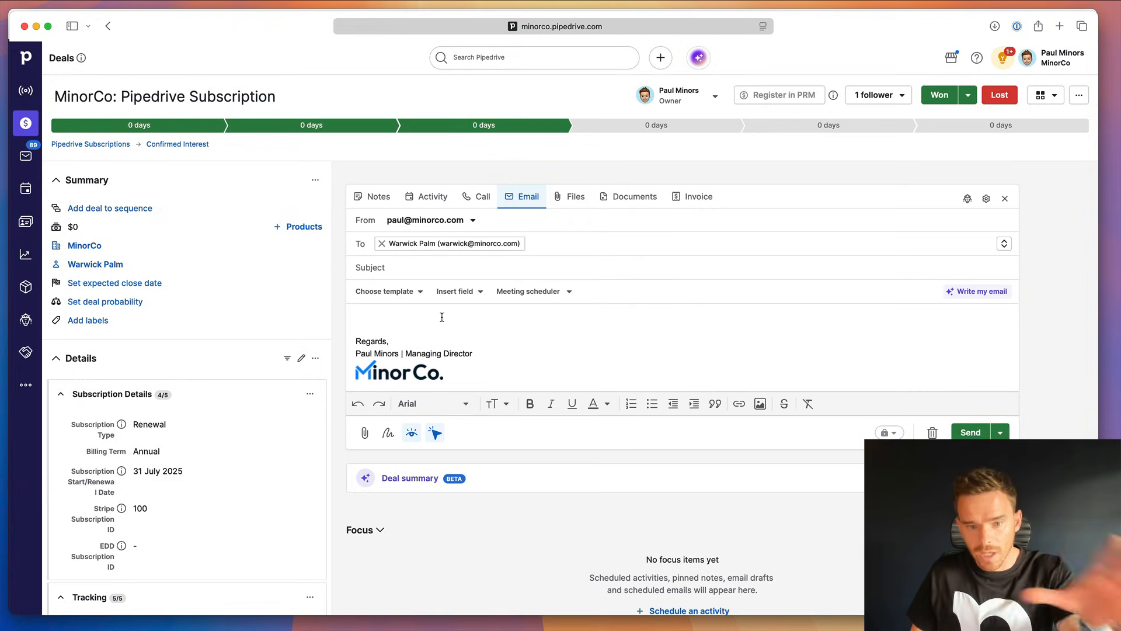
click(388, 268)
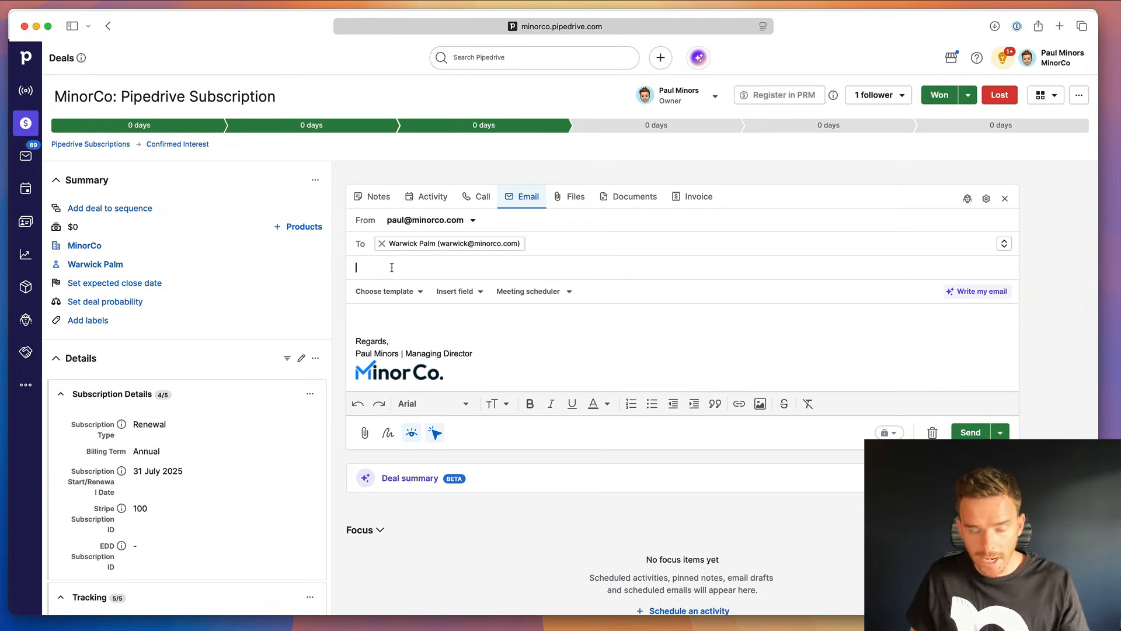
click(391, 314)
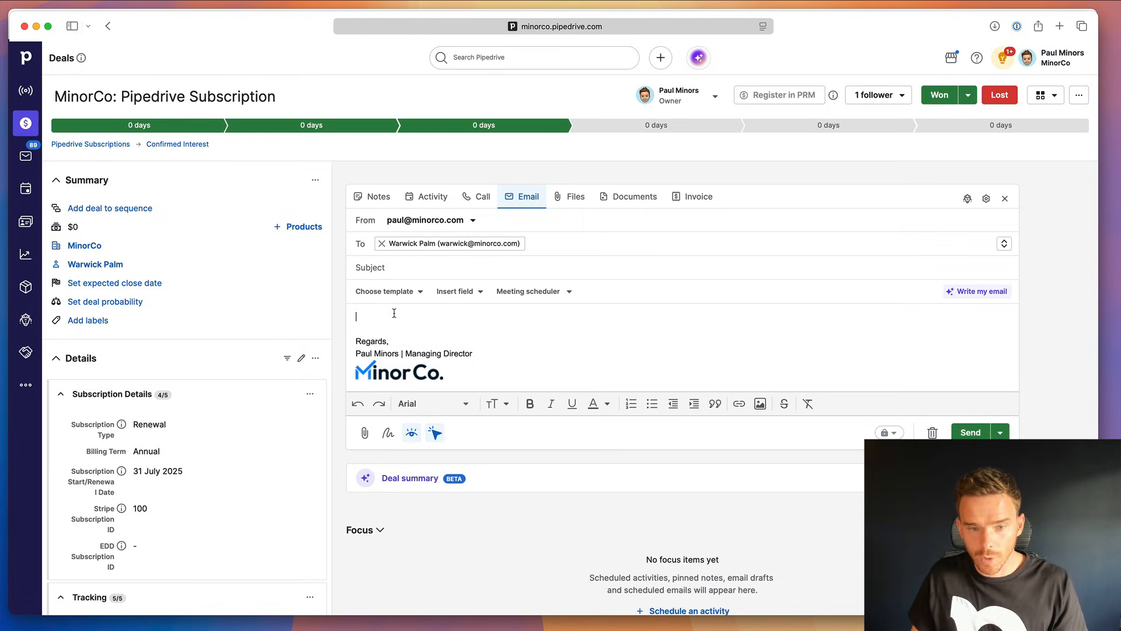
click(400, 291)
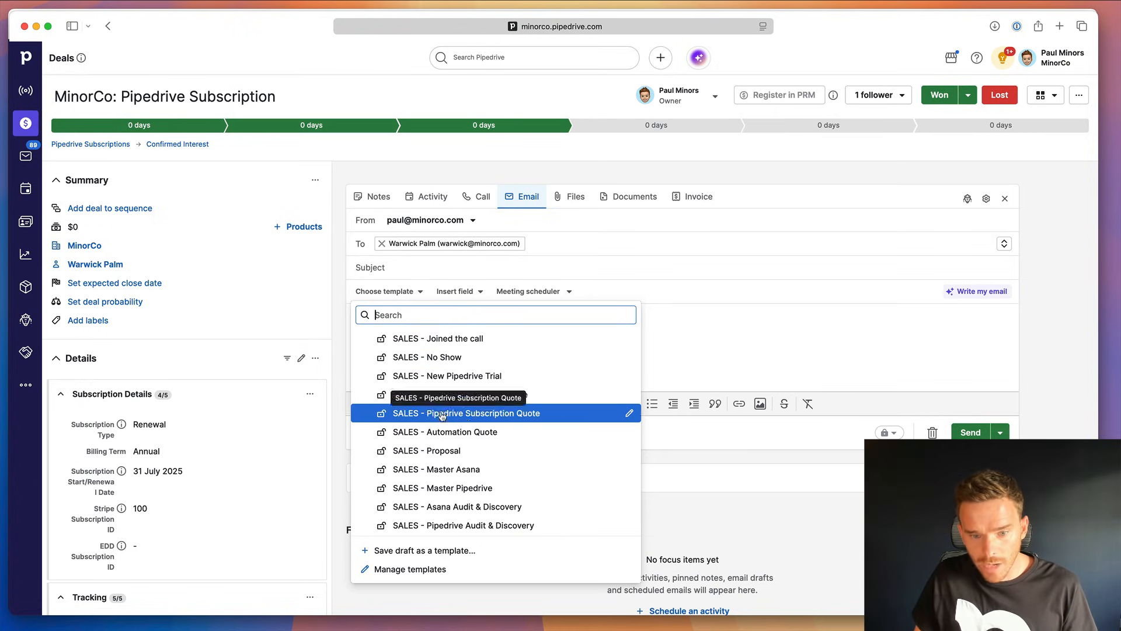
scroll(455, 406, down, 2)
scroll(455, 403, down, 10)
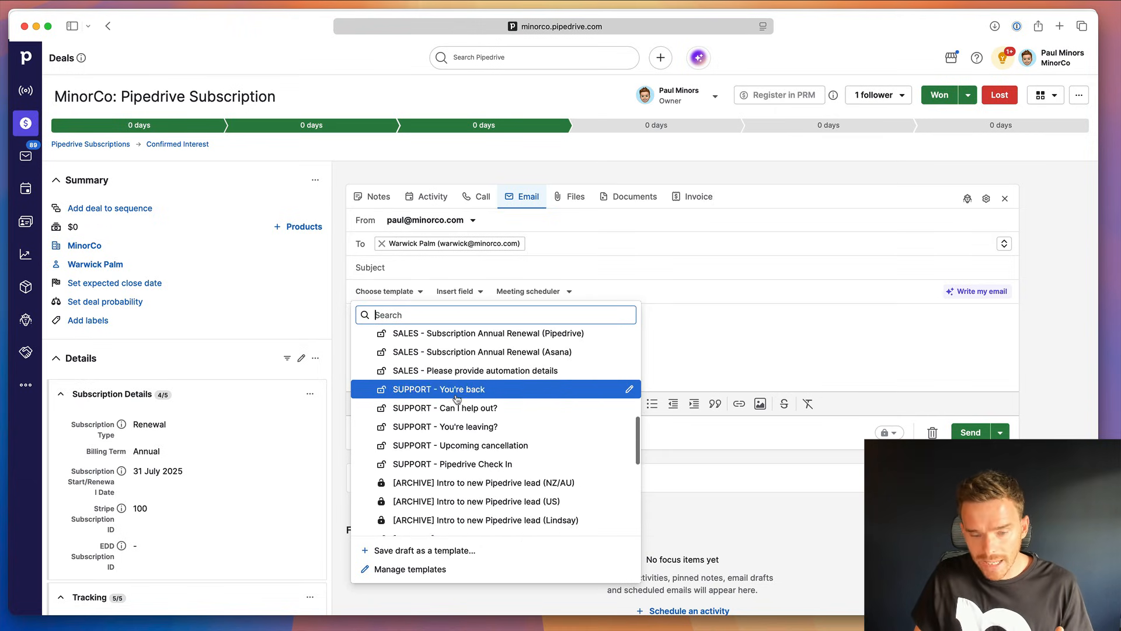
scroll(457, 401, up, 12)
scroll(458, 401, down, 1)
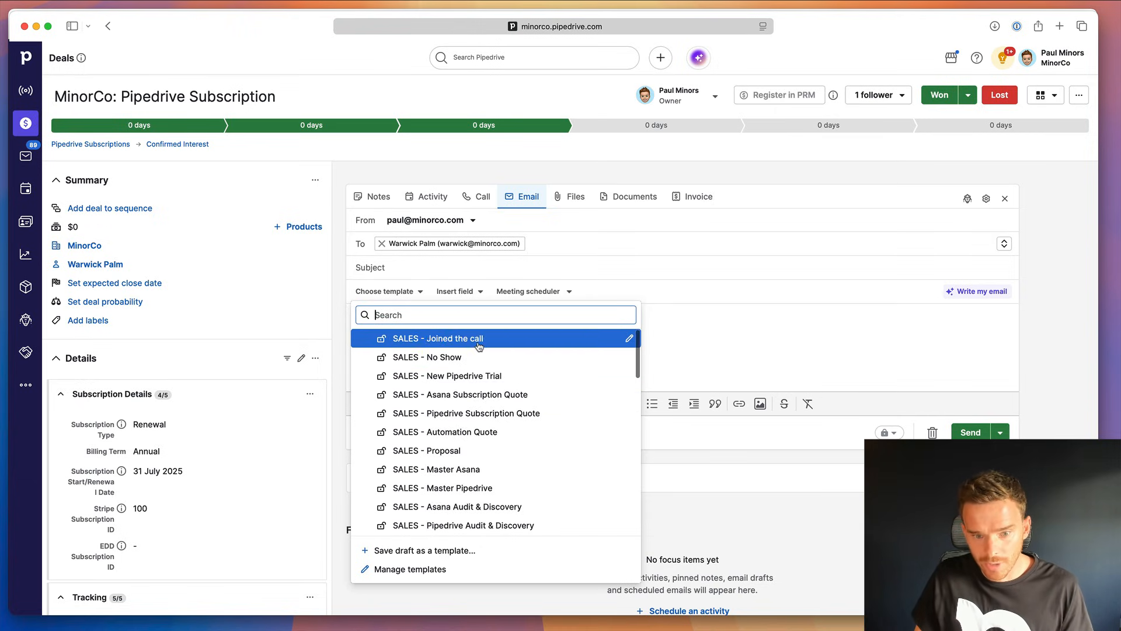
click(509, 416)
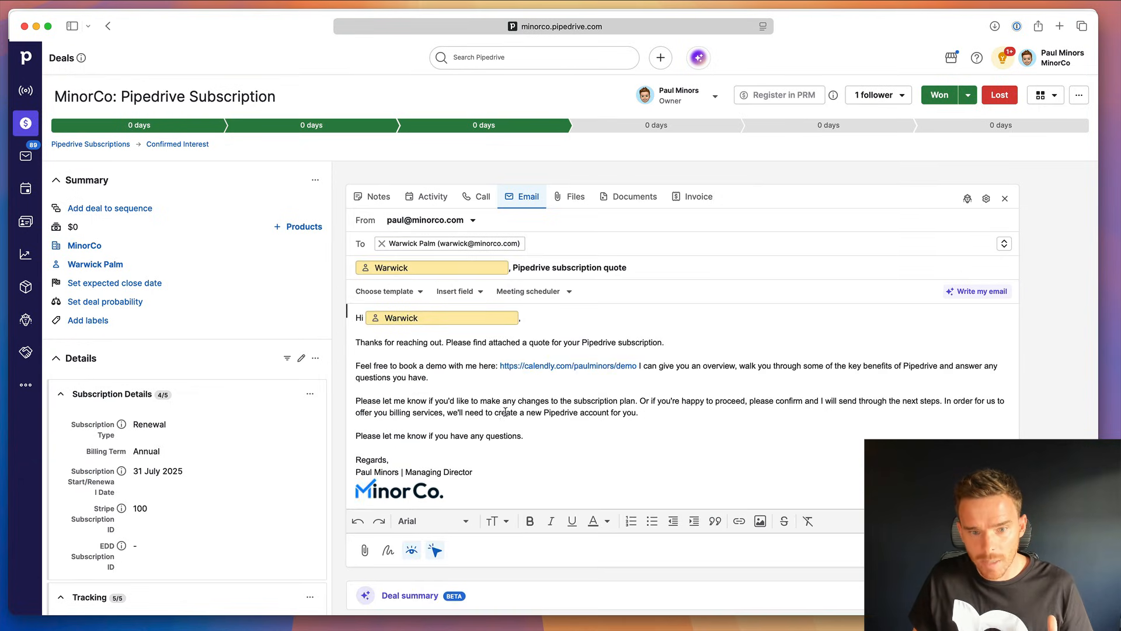